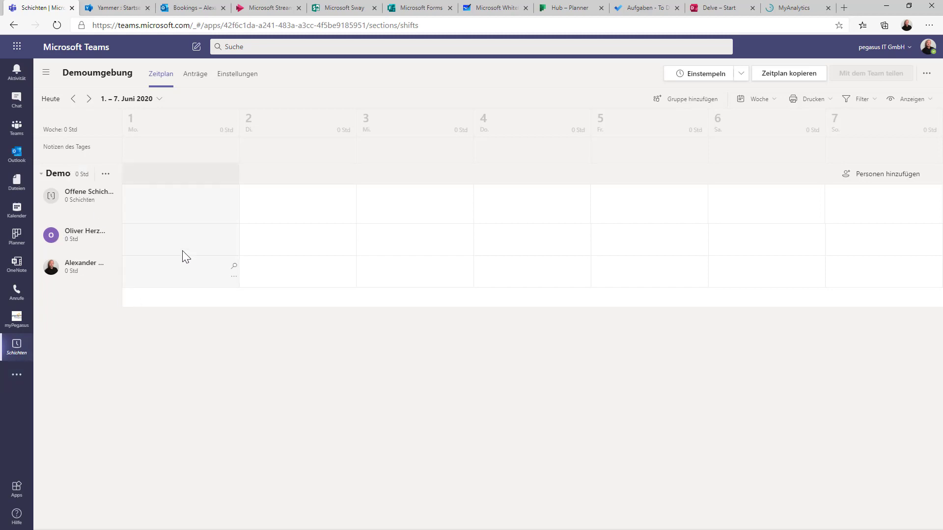
# - Collapse and re-expand the Demo group, and view the options offered for its last listed member
pyautogui.click(46, 174)
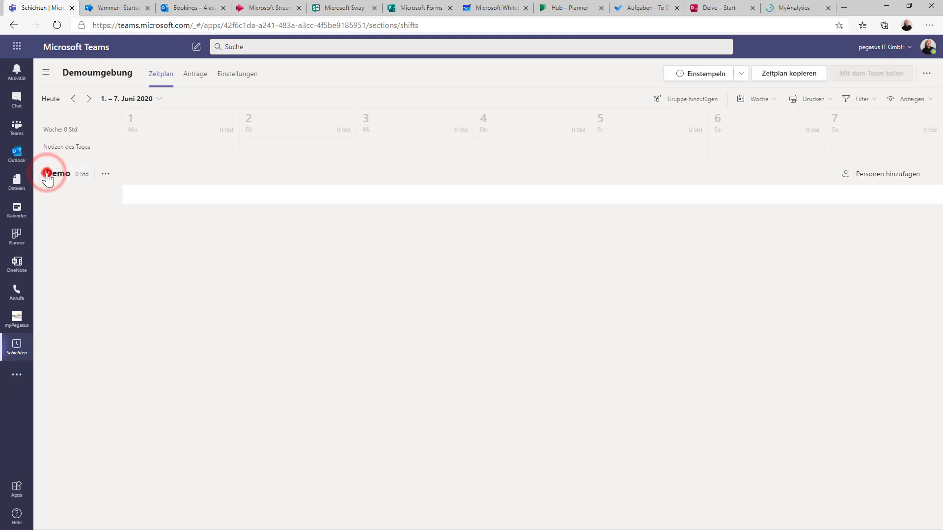
pyautogui.click(46, 174)
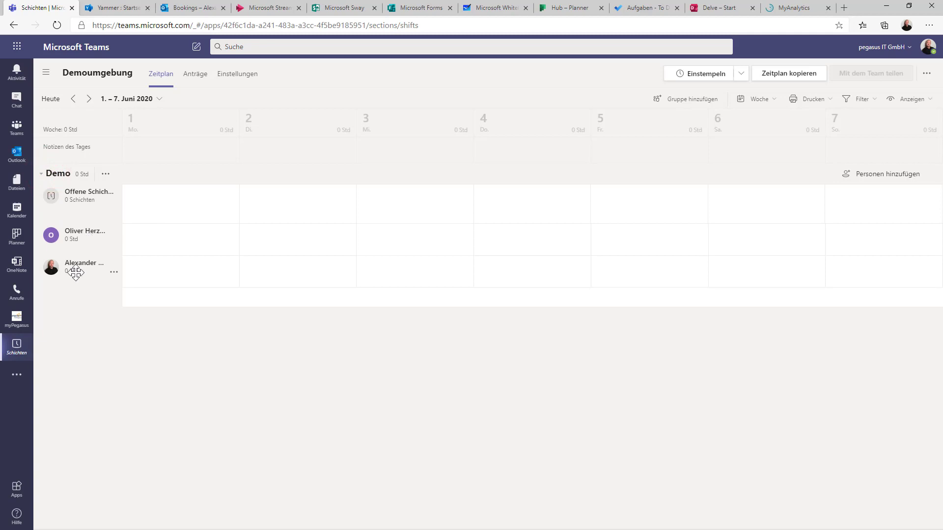
pyautogui.click(113, 272)
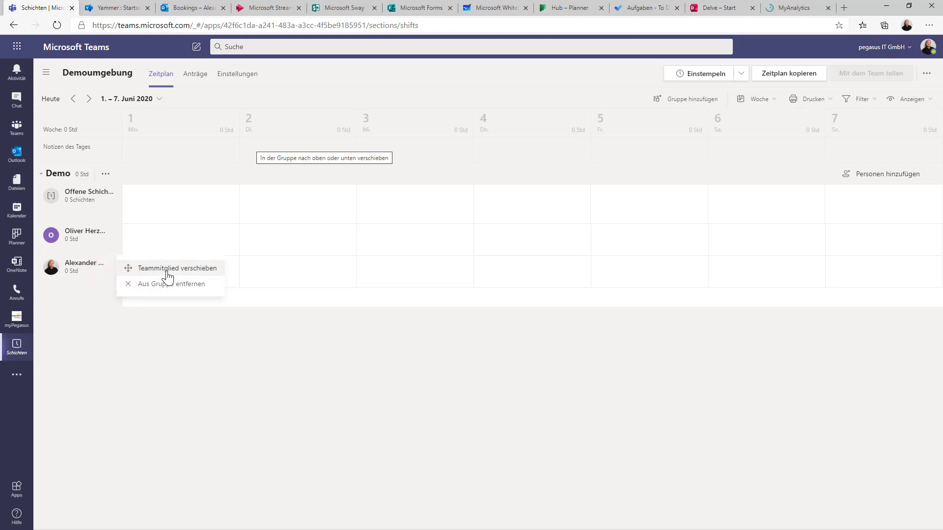
pyautogui.click(184, 369)
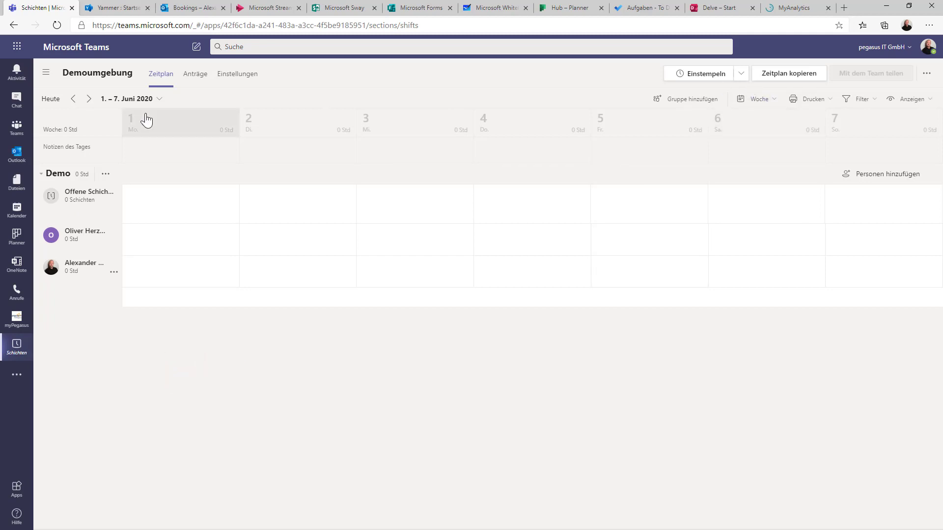
# - Try to find another person to add to the Demo group by surname and by e-mail, and leave the member dialog
pyautogui.click(880, 173)
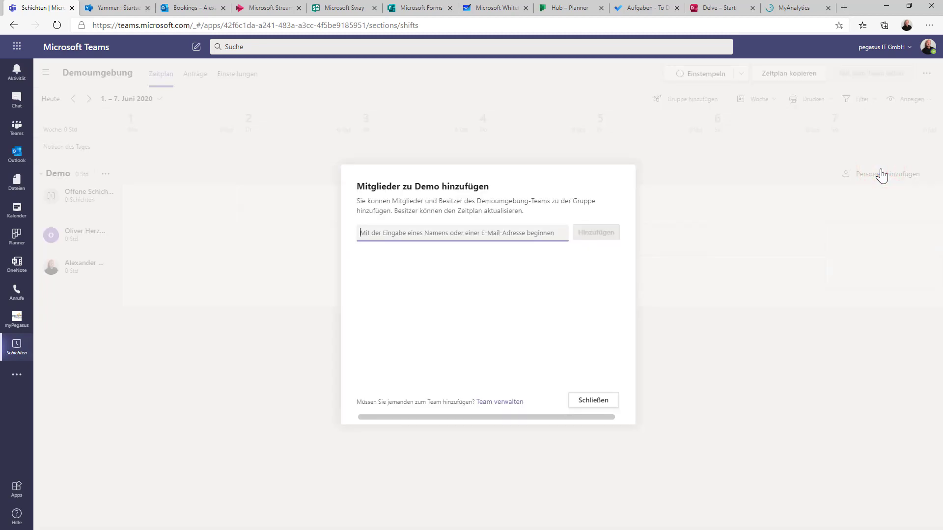
pyautogui.write('Tauber')
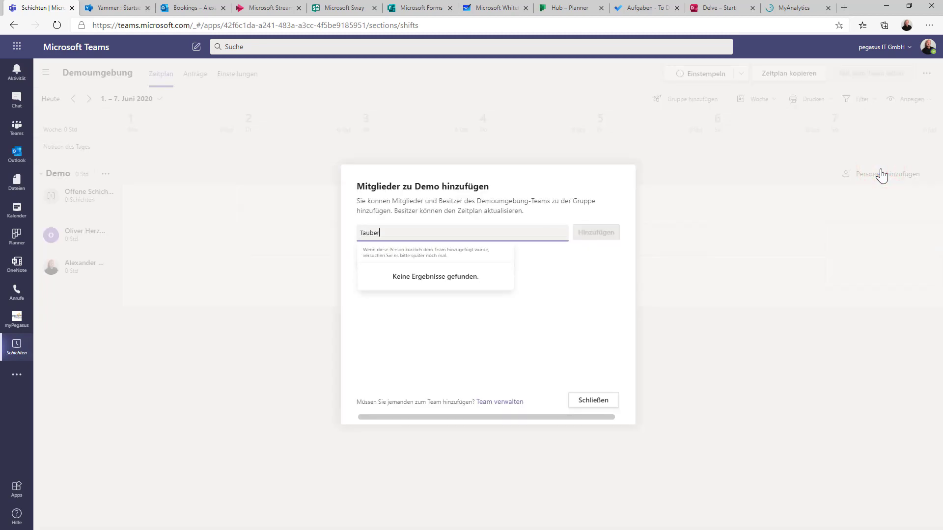
pyautogui.press('BackSpace')
pyautogui.press('BackSpace')
pyautogui.press('BackSpace')
pyautogui.press('BackSpace')
pyautogui.press('BackSpace')
pyautogui.press('BackSpace')
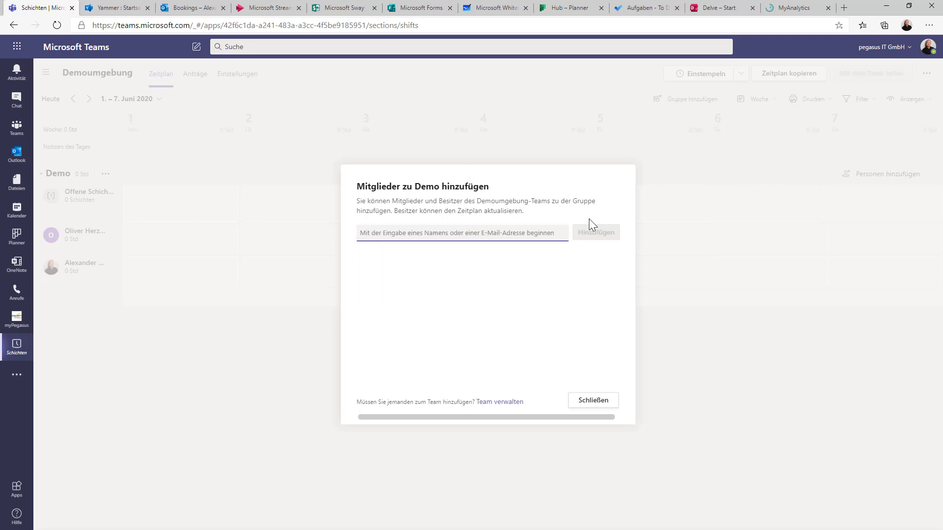
pyautogui.write('m.bor')
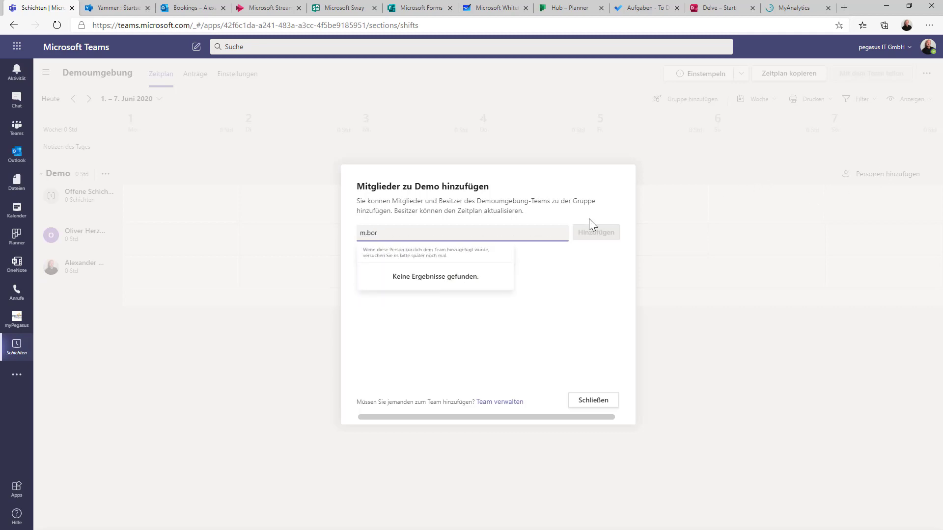
pyautogui.press('BackSpace')
pyautogui.press('BackSpace')
pyautogui.press('BackSpace')
pyautogui.press('BackSpace')
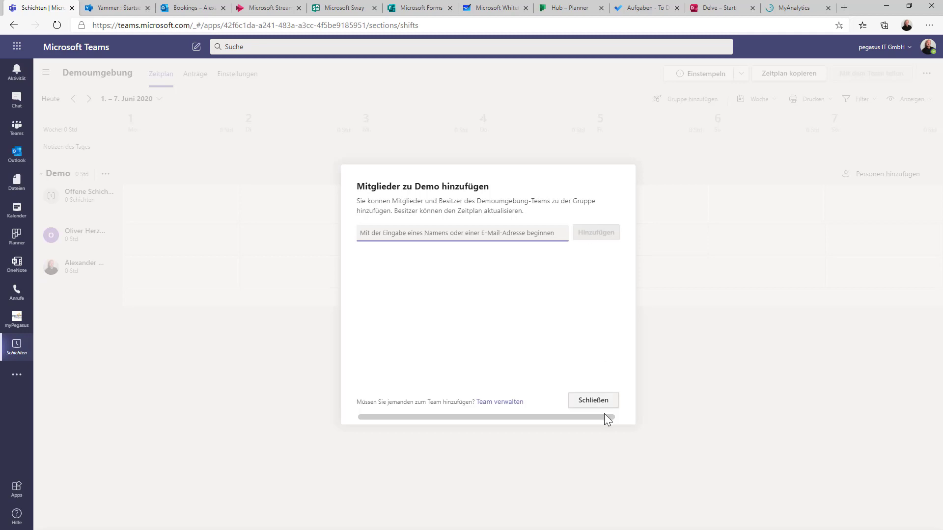
pyautogui.click(593, 401)
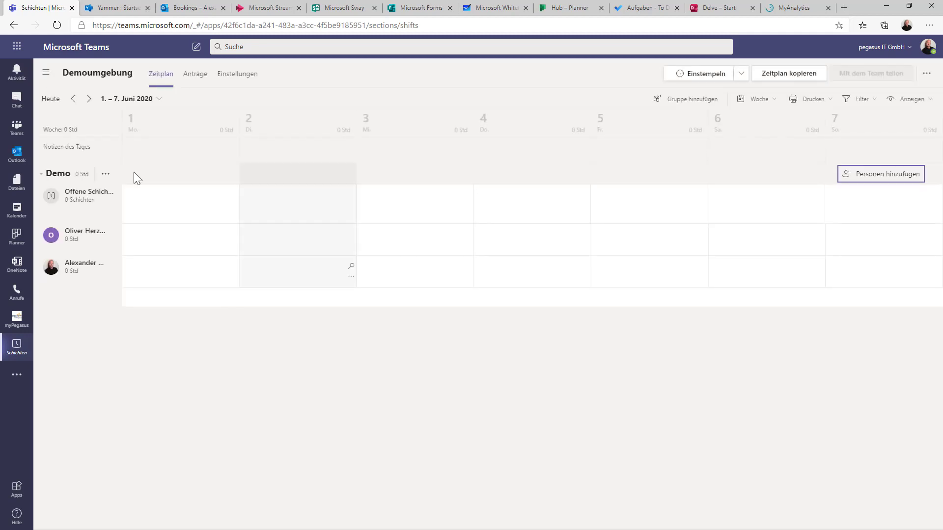
pyautogui.moveTo(412, 164)
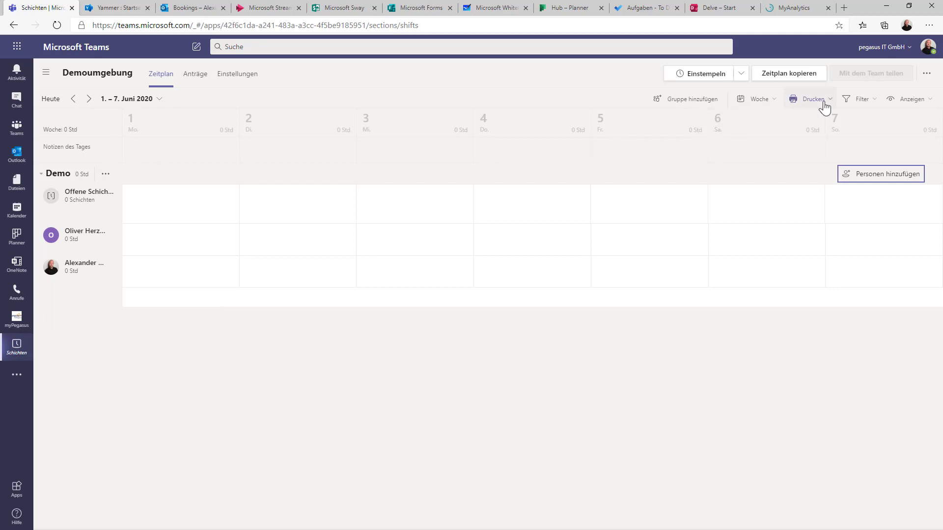
pyautogui.click(741, 75)
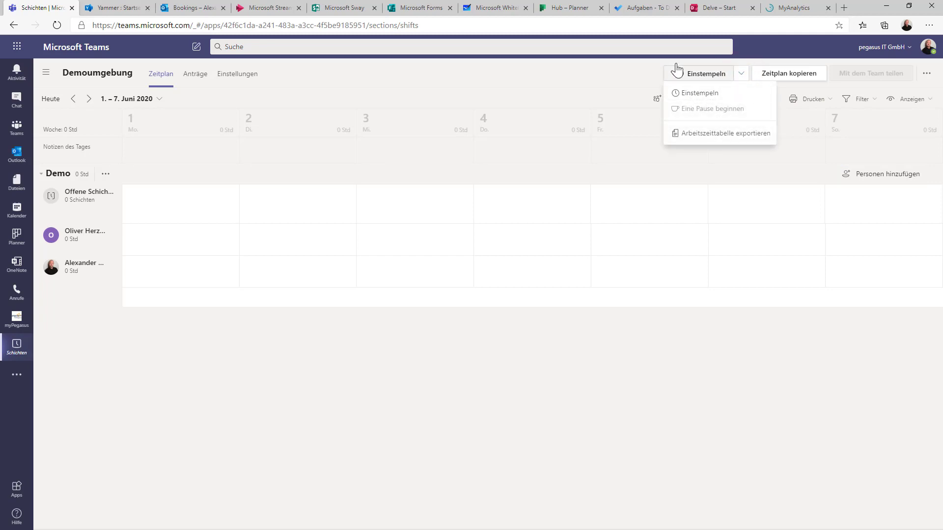
pyautogui.click(691, 97)
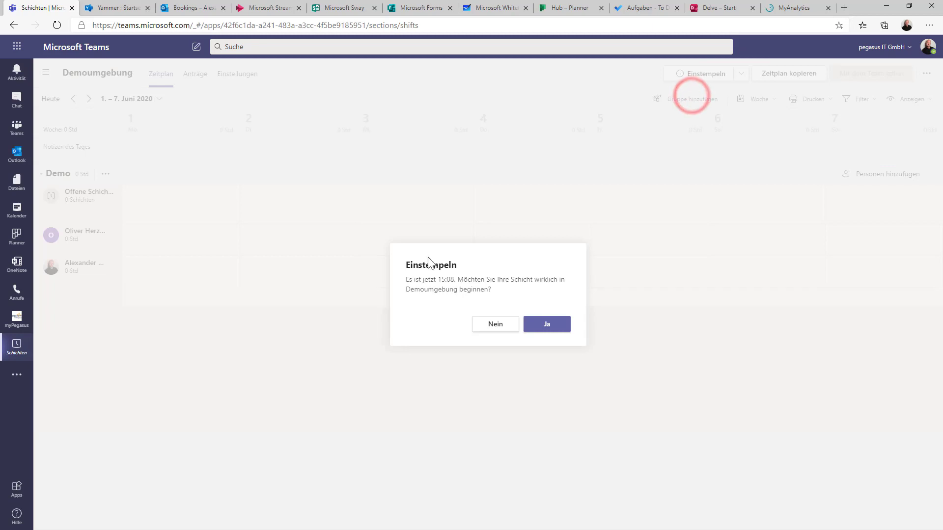
pyautogui.click(497, 328)
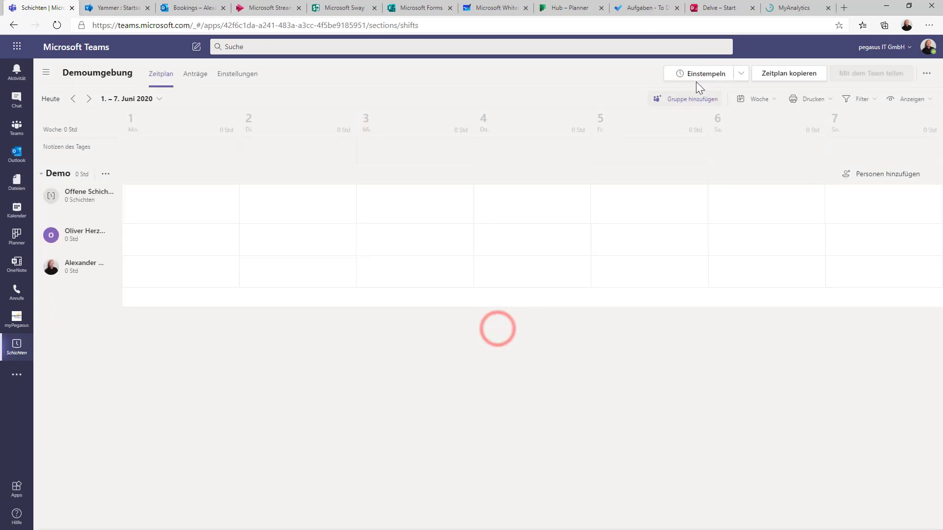
# - Clock in for a shift in Demoumgebung and confirm the start
pyautogui.click(740, 76)
pyautogui.click(704, 89)
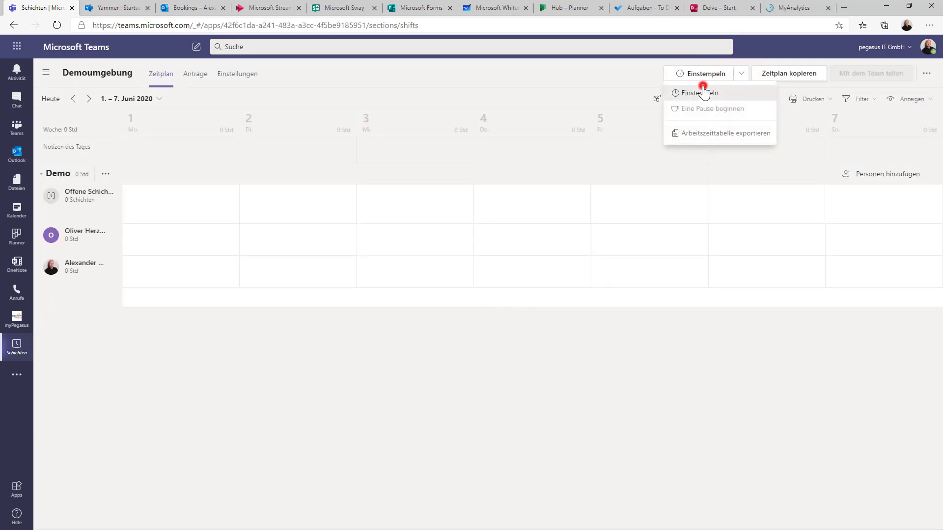
pyautogui.click(552, 324)
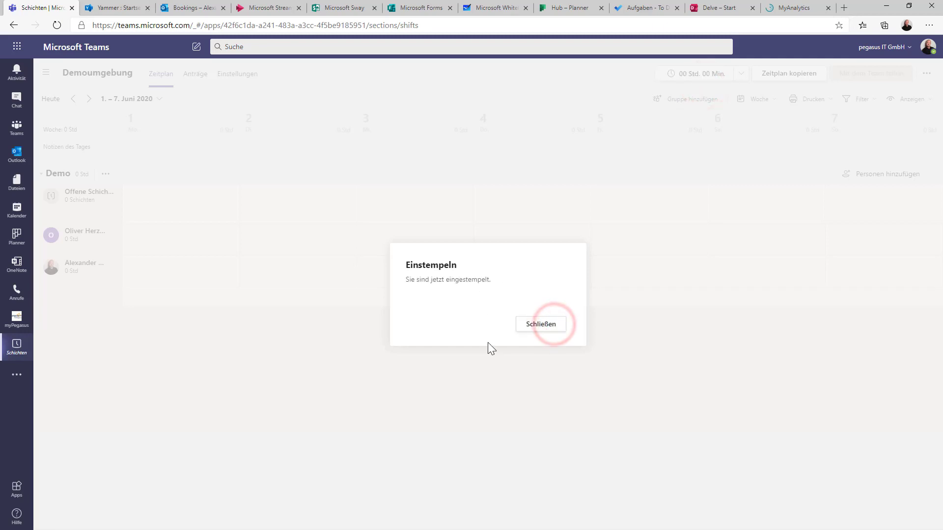
pyautogui.click(484, 377)
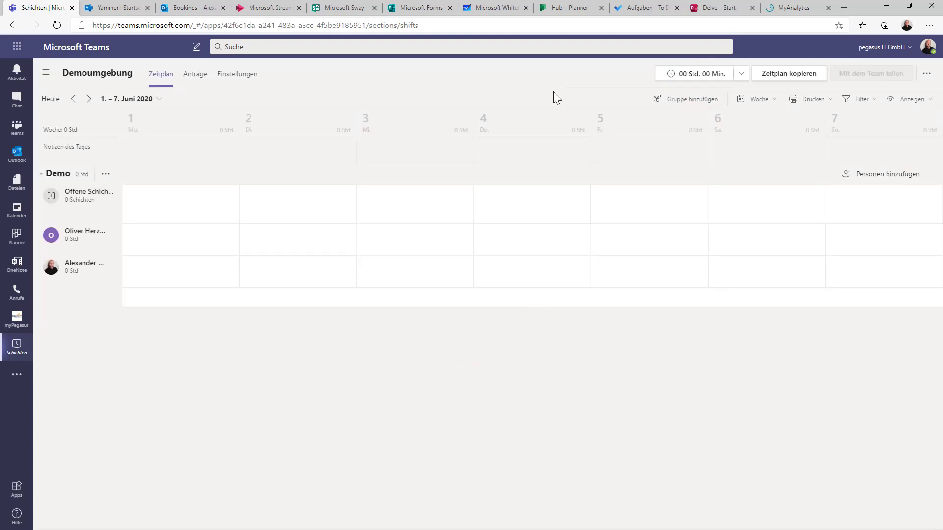
pyautogui.click(66, 265)
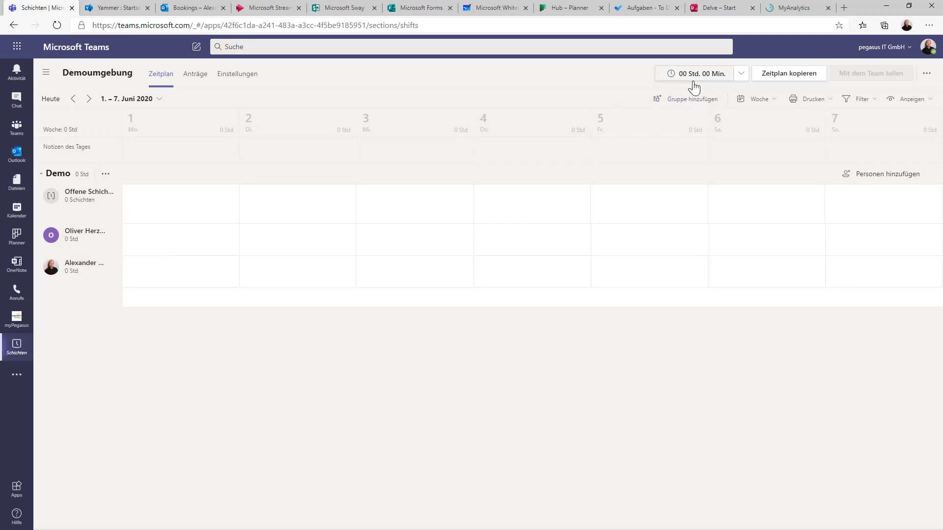
# - Begin a break in the running Demoumgebung shift and confirm it
pyautogui.click(741, 73)
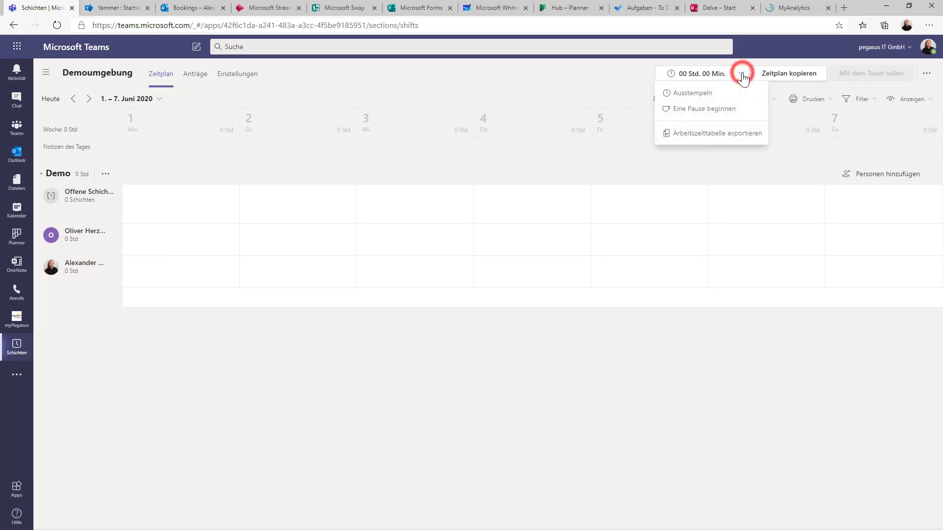
pyautogui.click(706, 107)
pyautogui.click(550, 327)
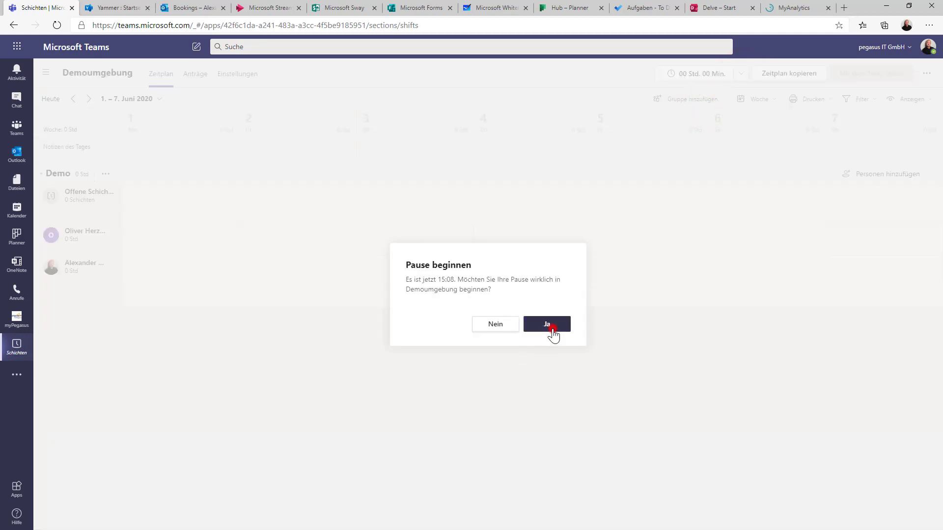
pyautogui.click(552, 328)
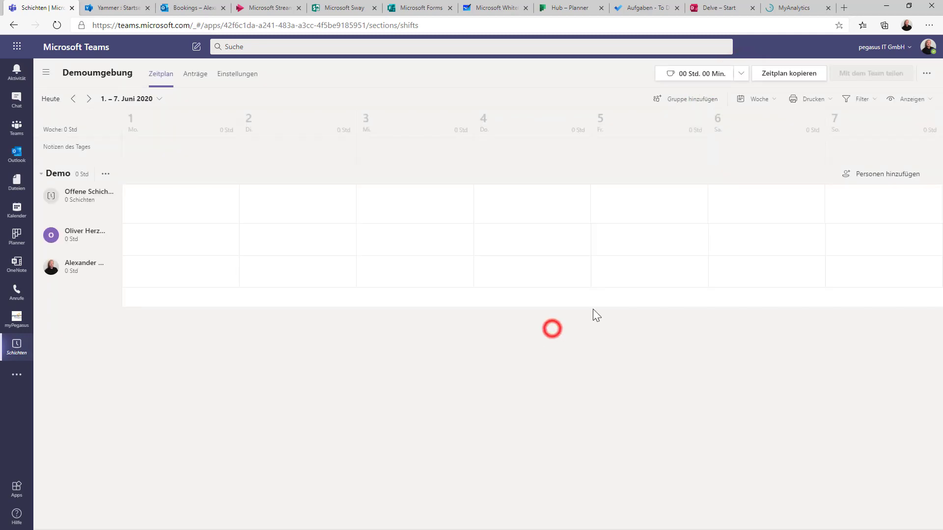
# - End the current break and confirm it to resume the shift
pyautogui.click(733, 75)
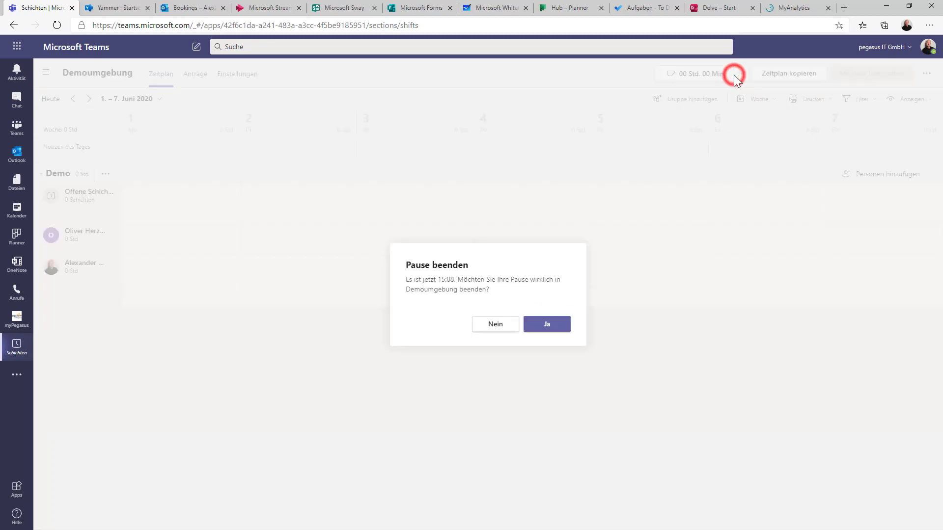
pyautogui.click(553, 328)
pyautogui.click(552, 327)
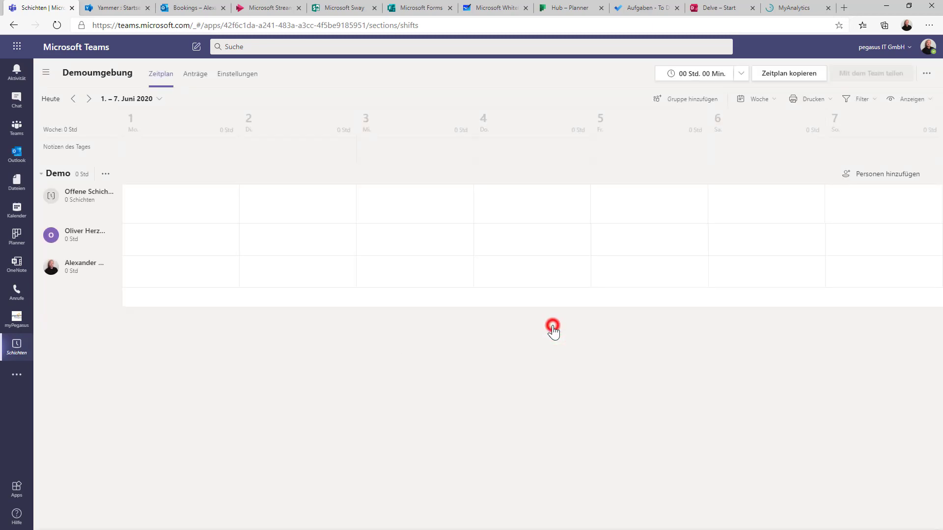
# - Clock out of the Demoumgebung shift and confirm the end of work
pyautogui.click(743, 73)
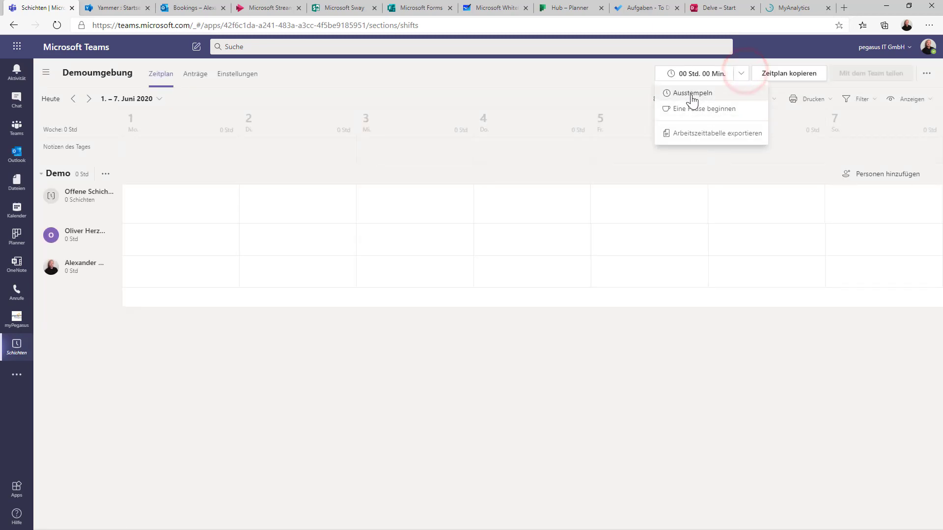
pyautogui.click(692, 95)
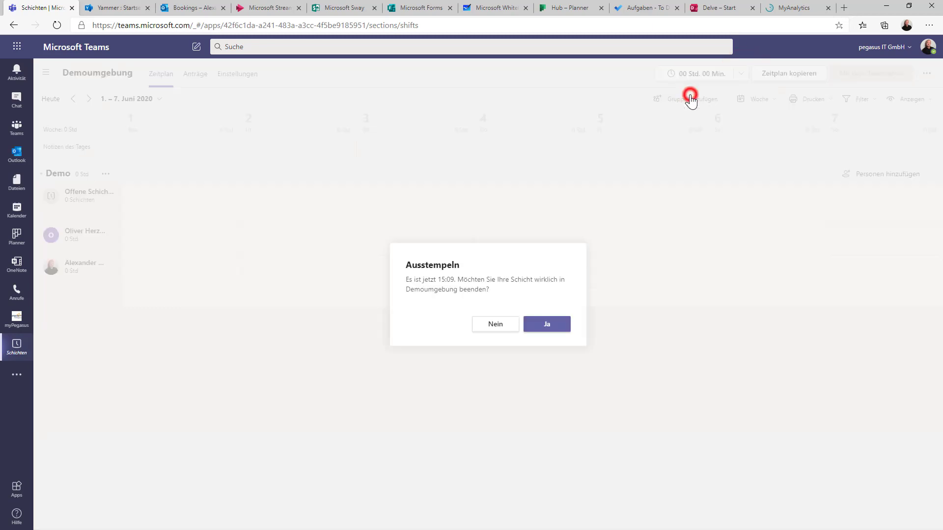
pyautogui.click(565, 328)
pyautogui.click(536, 330)
# - Export the team's time clock report for the period from 03.08.2020 to 17.08.2020
pyautogui.click(745, 72)
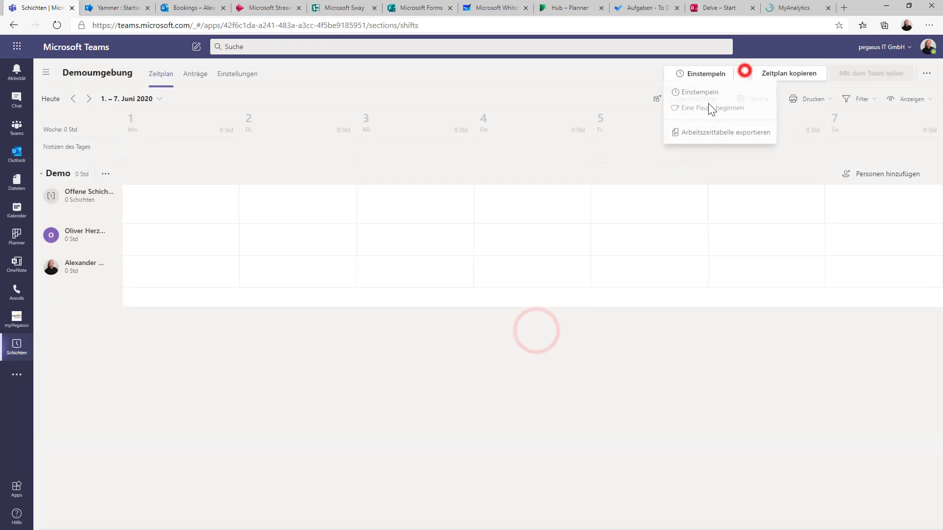
pyautogui.click(705, 137)
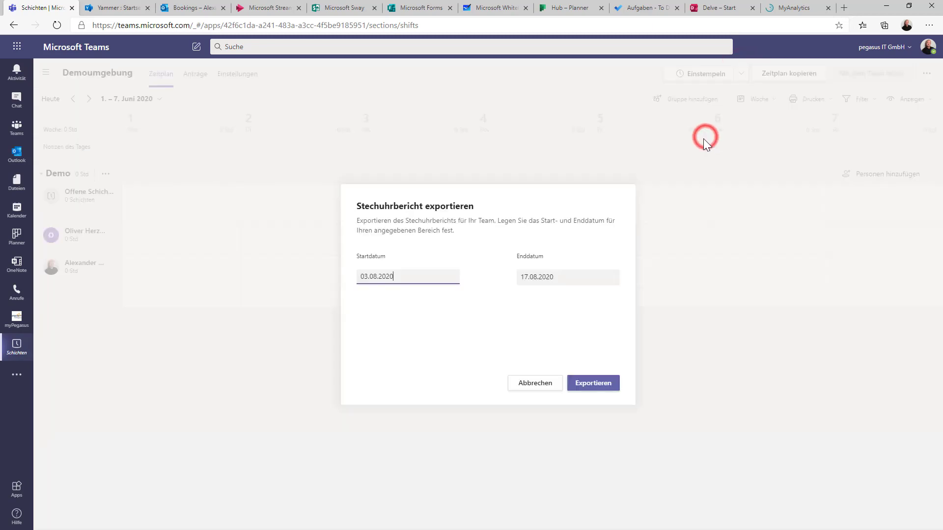
pyautogui.click(589, 384)
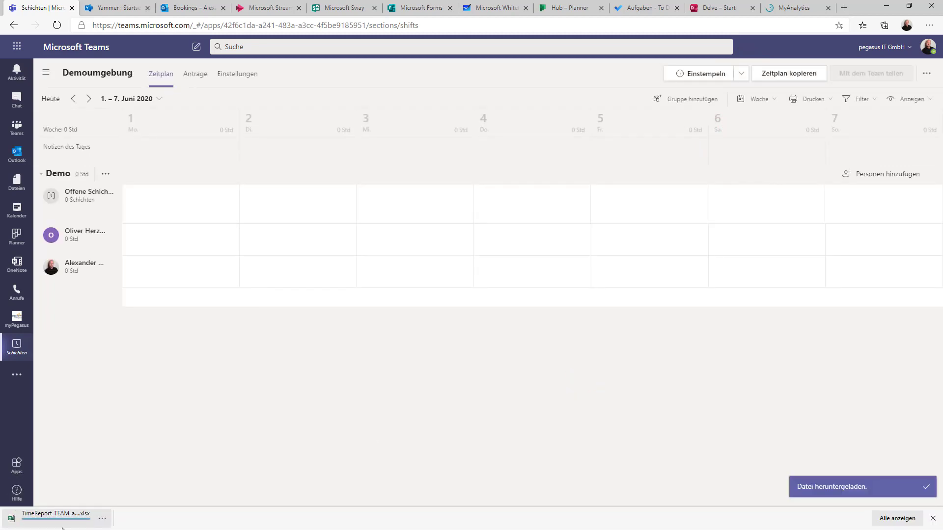
# - Open the downloaded time report in Excel, review its columns through to the last one, and close it without saving
pyautogui.click(62, 516)
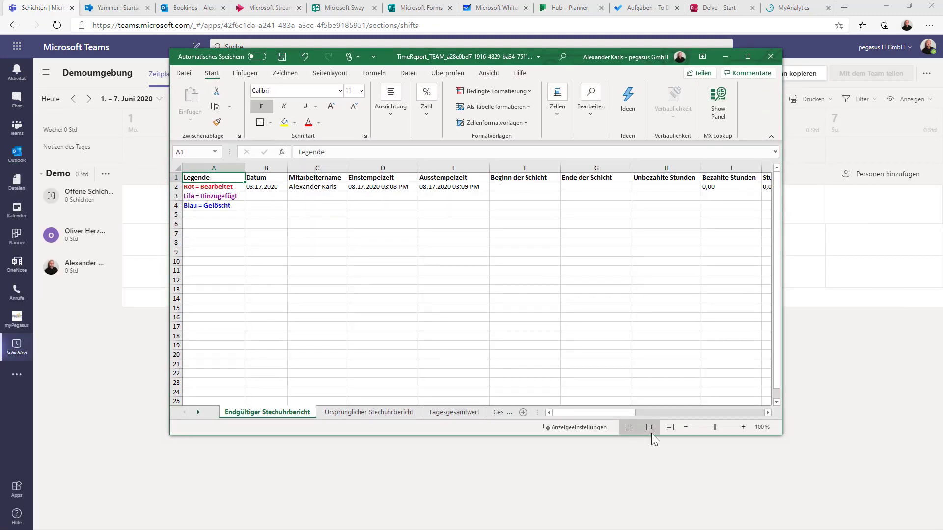
pyautogui.moveTo(628, 415); pyautogui.dragTo(773, 417)
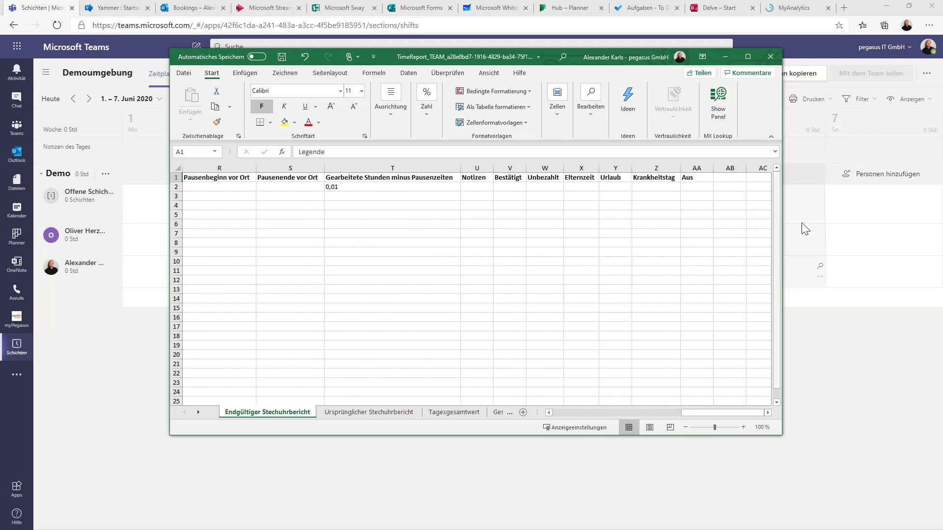
pyautogui.click(770, 56)
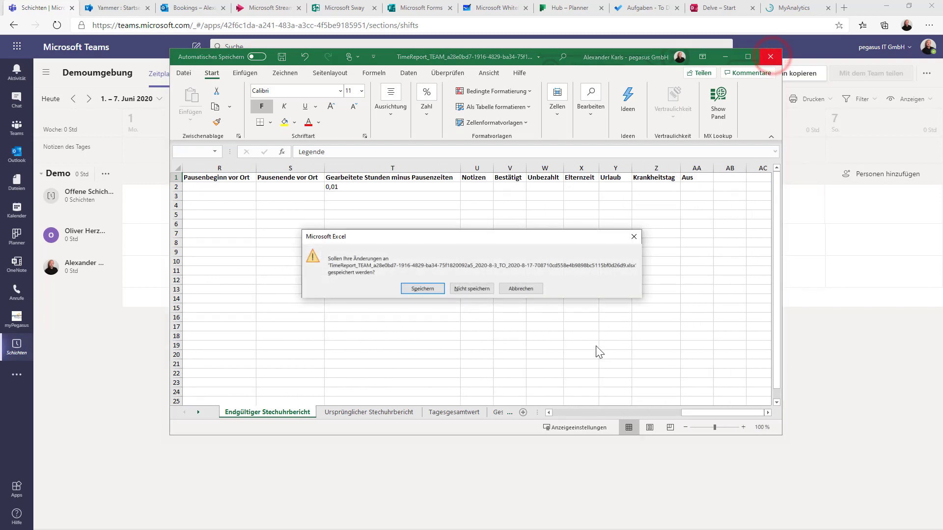
pyautogui.click(470, 290)
pyautogui.click(479, 335)
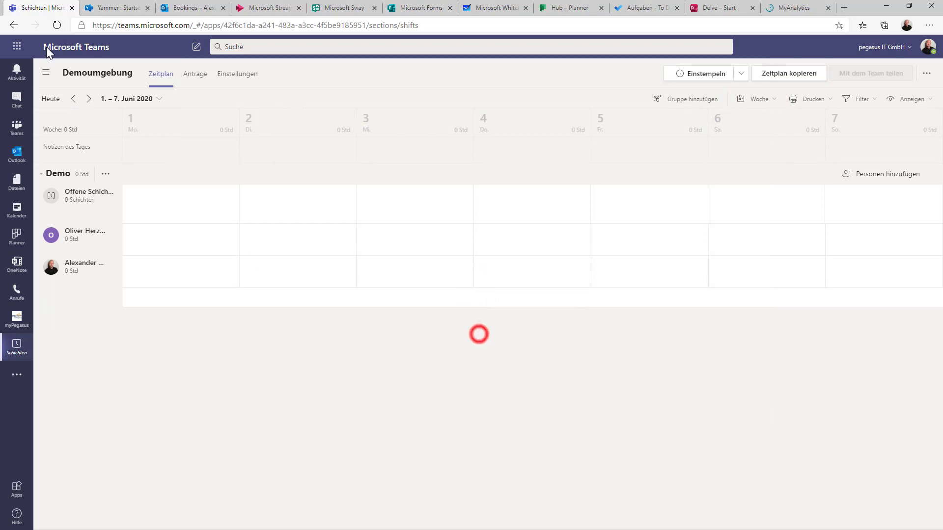
# - Start a new request, review the time-off reasons and the Tauschen and Angebot forms, and cancel without sending
pyautogui.click(195, 74)
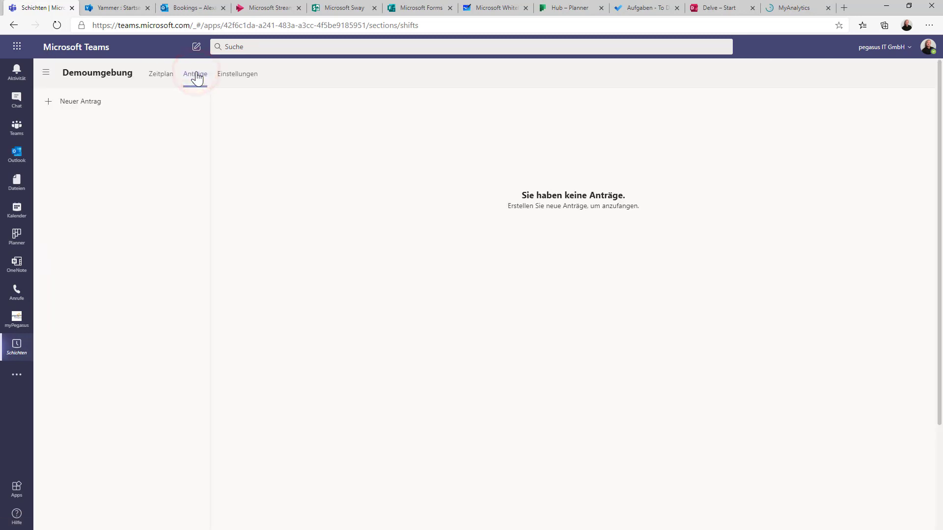
pyautogui.click(72, 104)
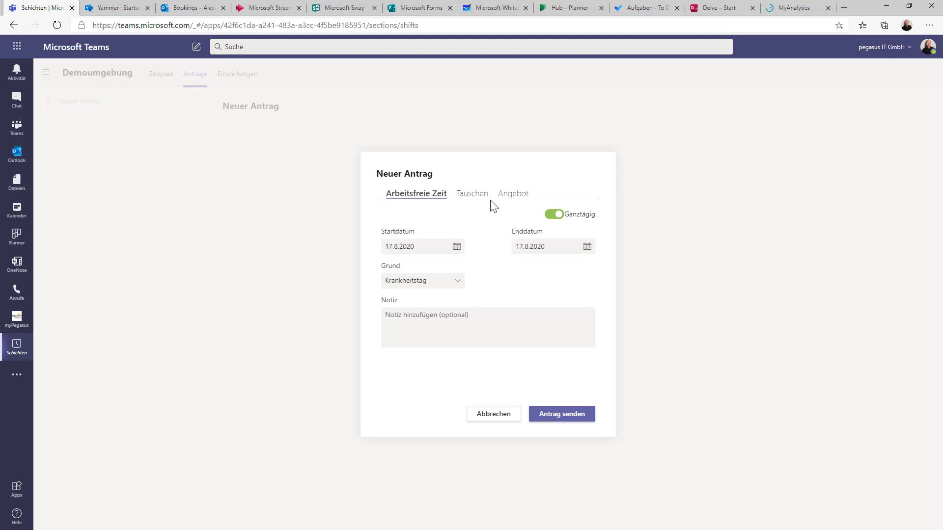
pyautogui.click(447, 281)
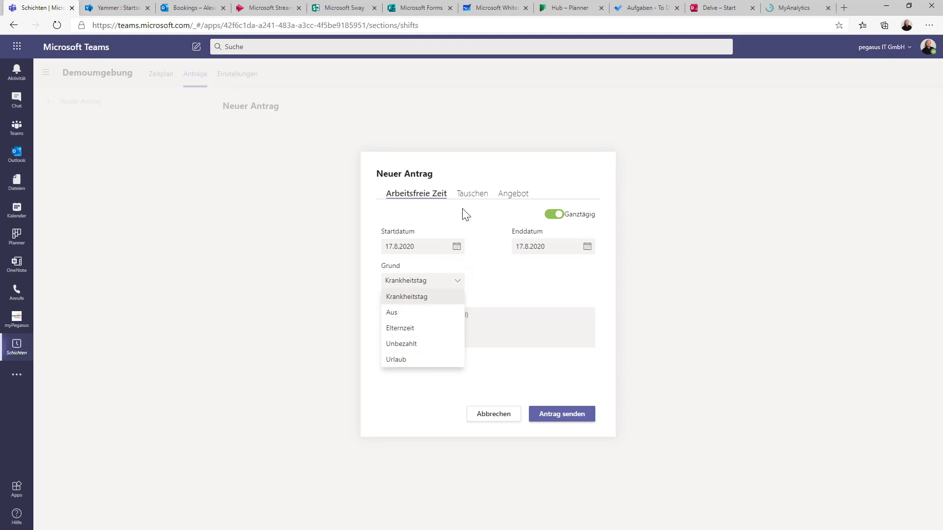
pyautogui.click(469, 193)
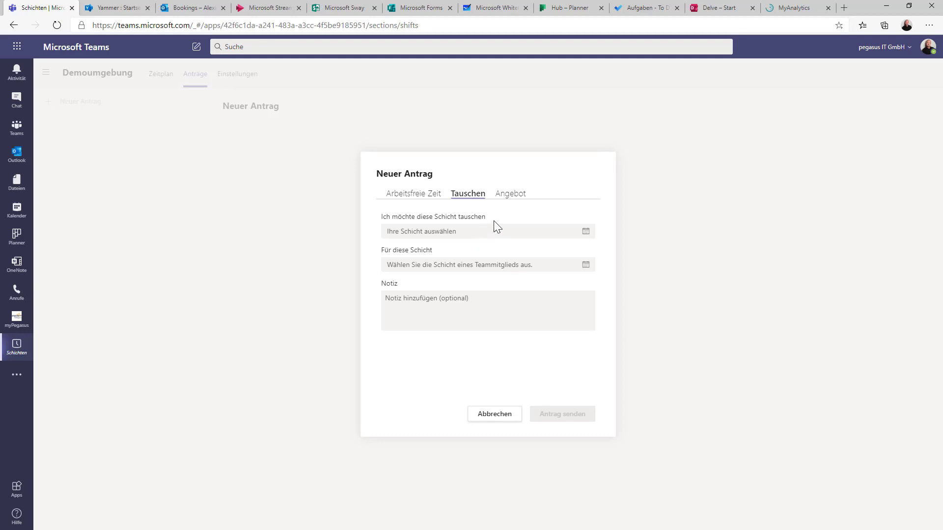
pyautogui.click(511, 196)
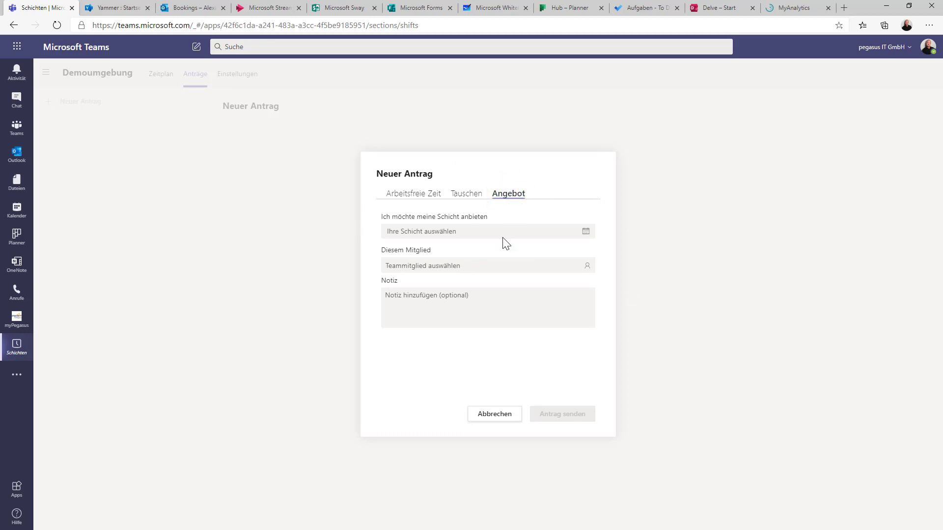
pyautogui.click(464, 197)
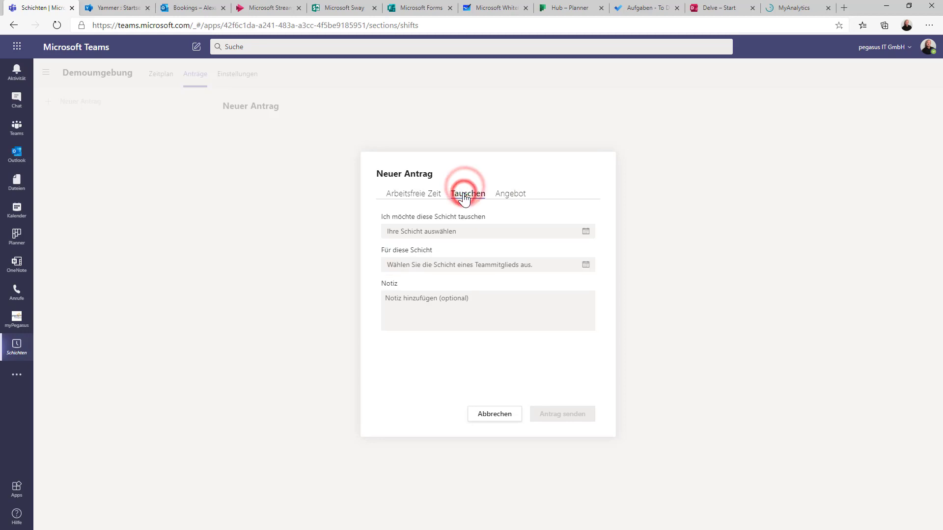
pyautogui.click(520, 198)
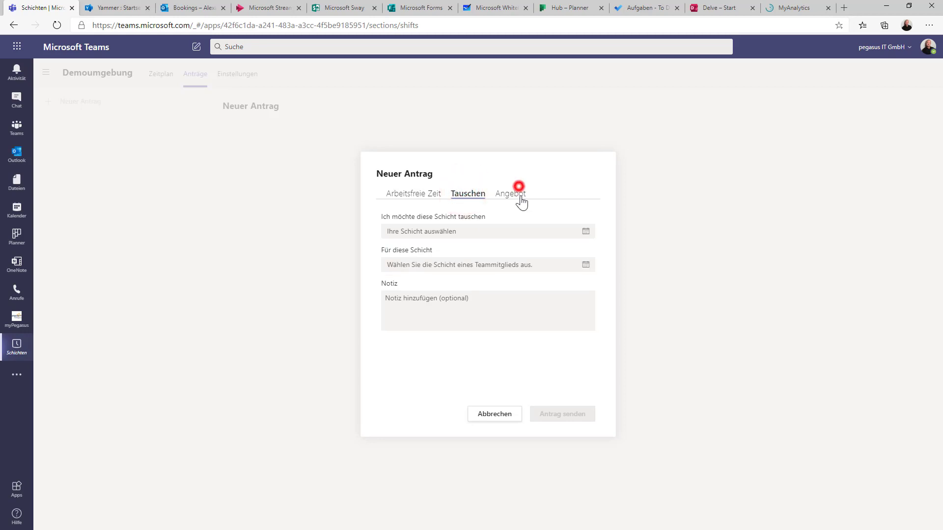
pyautogui.click(496, 418)
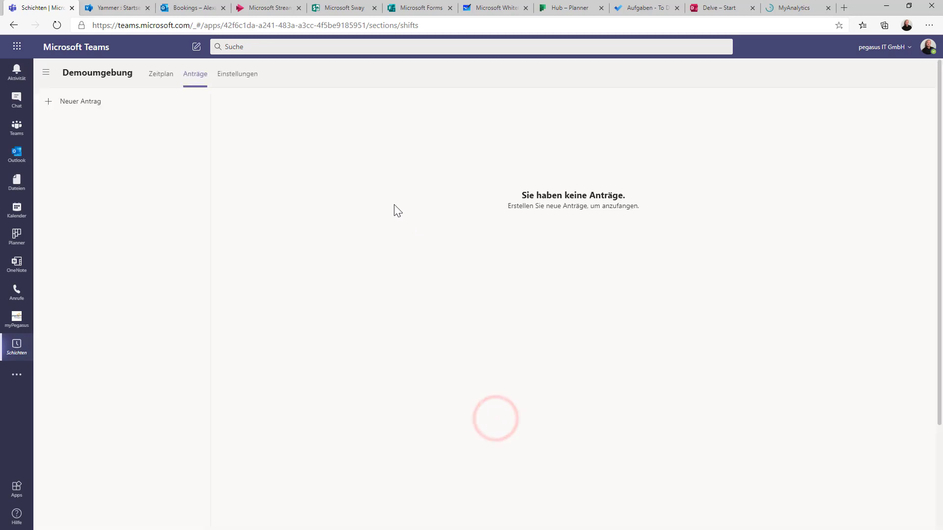
# - Review the Demoumgebung team's Shifts settings and its time clock setup, cancel without changes, and return to the schedule
pyautogui.click(240, 77)
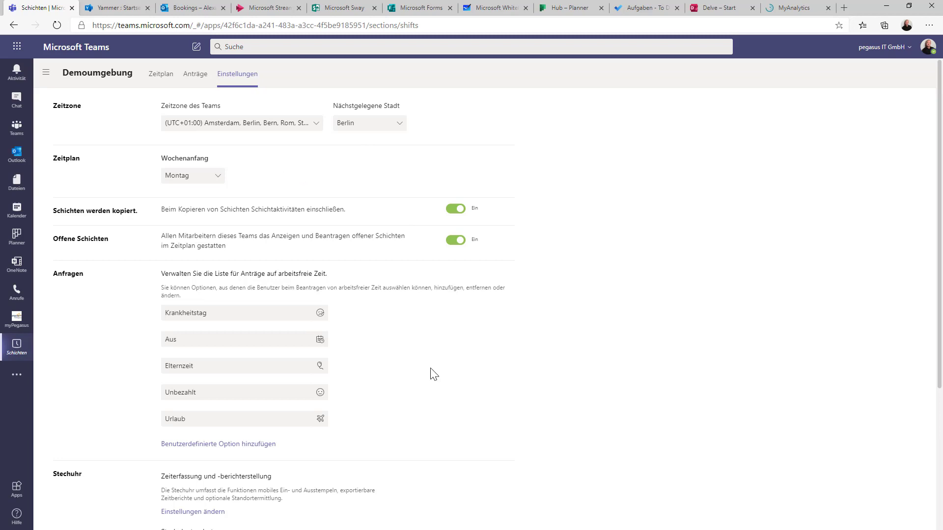
pyautogui.scroll(-2, 431, 372)
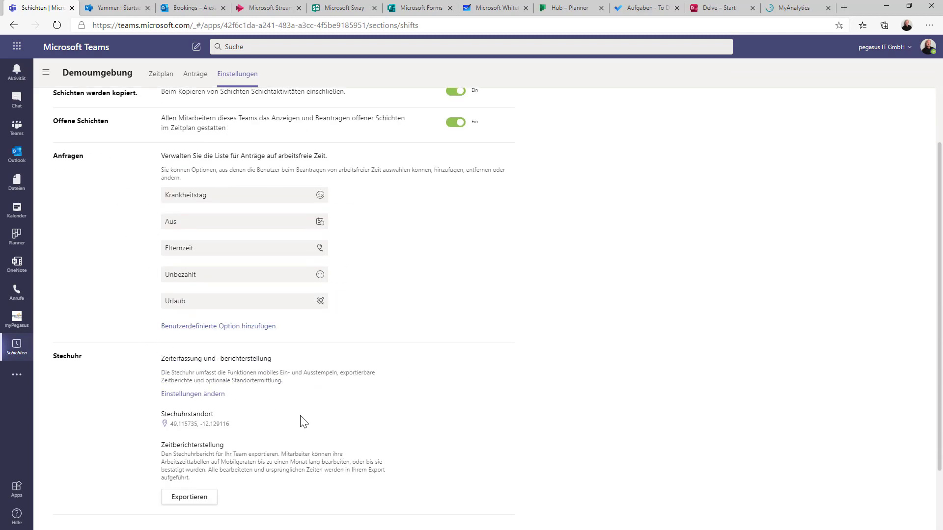
pyautogui.scroll(-2, 304, 423)
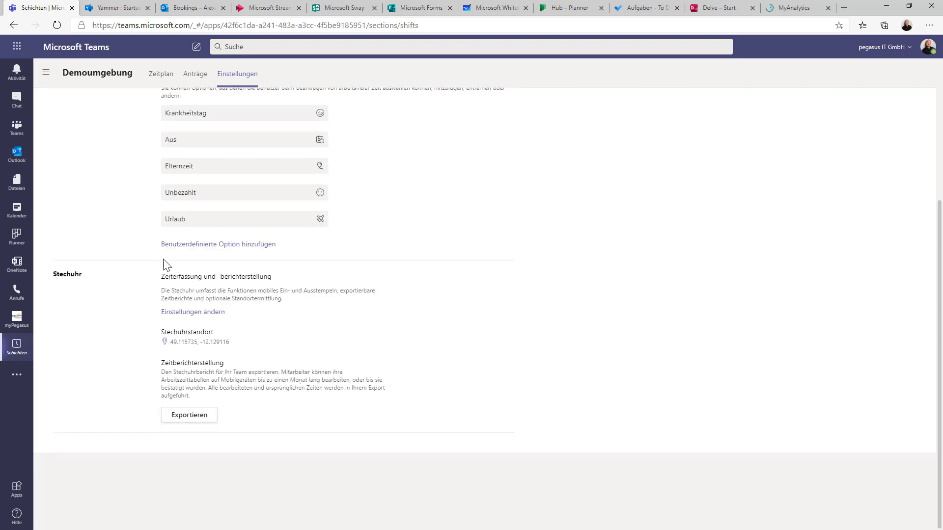
pyautogui.click(219, 312)
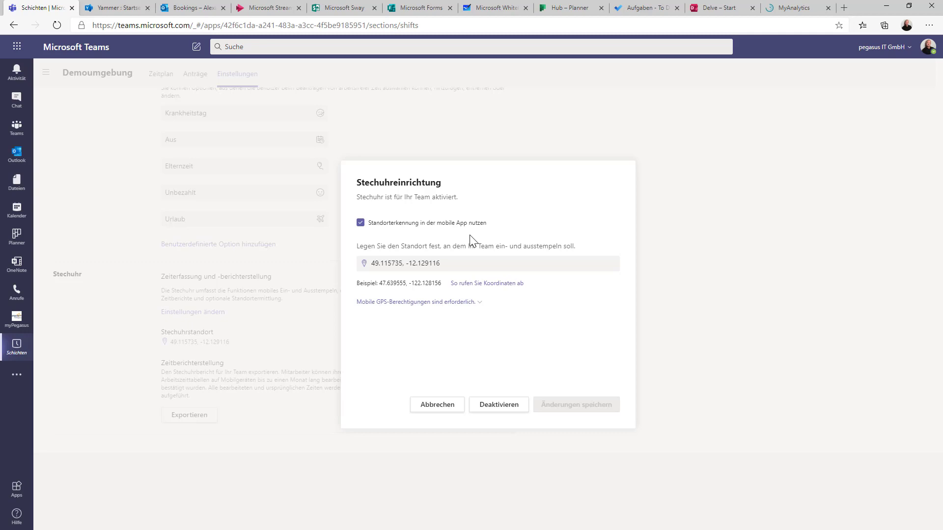
pyautogui.click(420, 405)
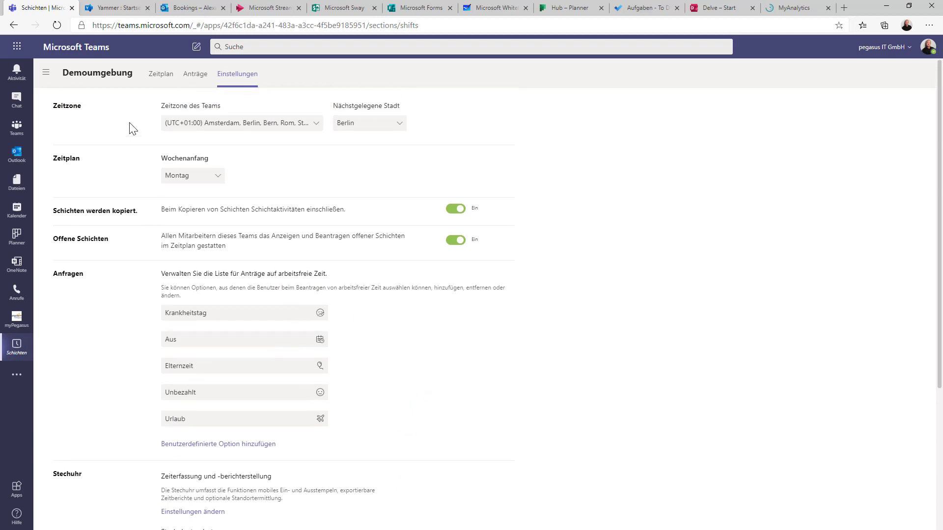
pyautogui.click(94, 77)
pyautogui.click(148, 76)
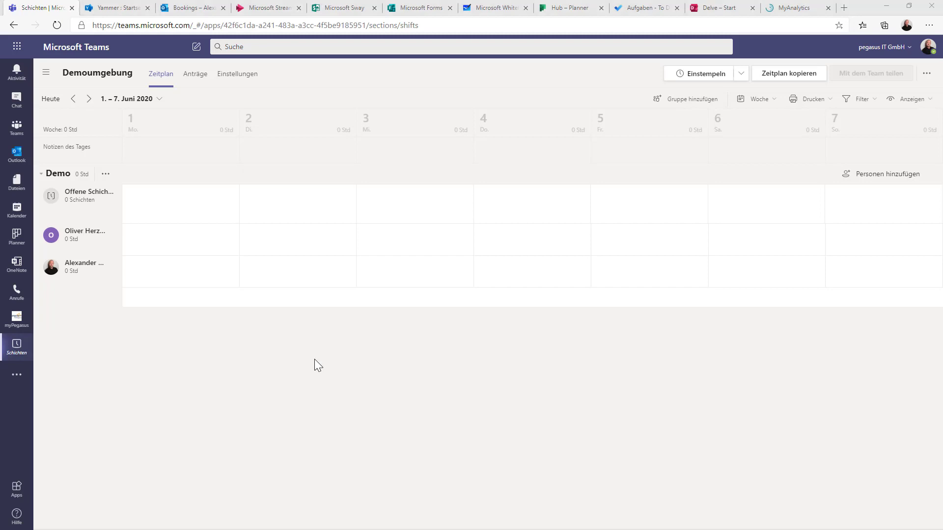
# - Switch to the slide presentation and advance past the Shifts / Schichten slide
pyautogui.hotkey('alt', 'Tab')
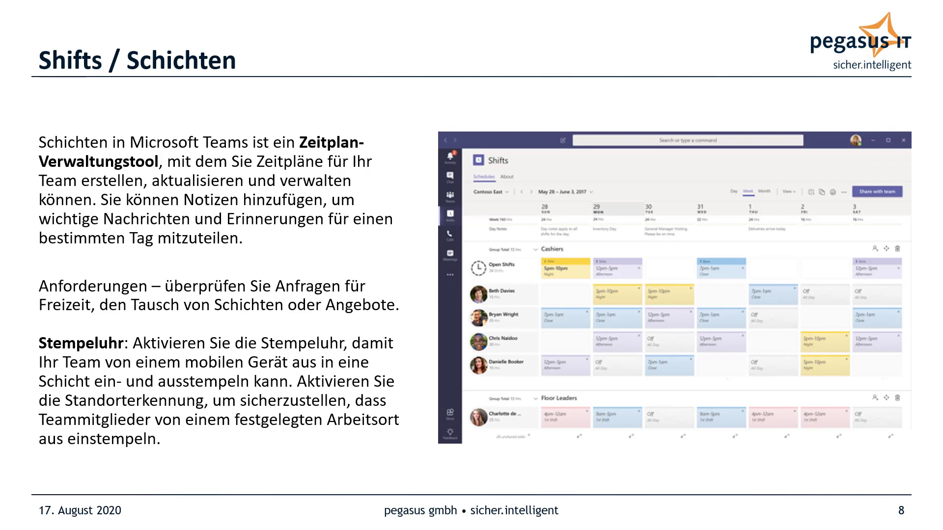
pyautogui.press('Right')
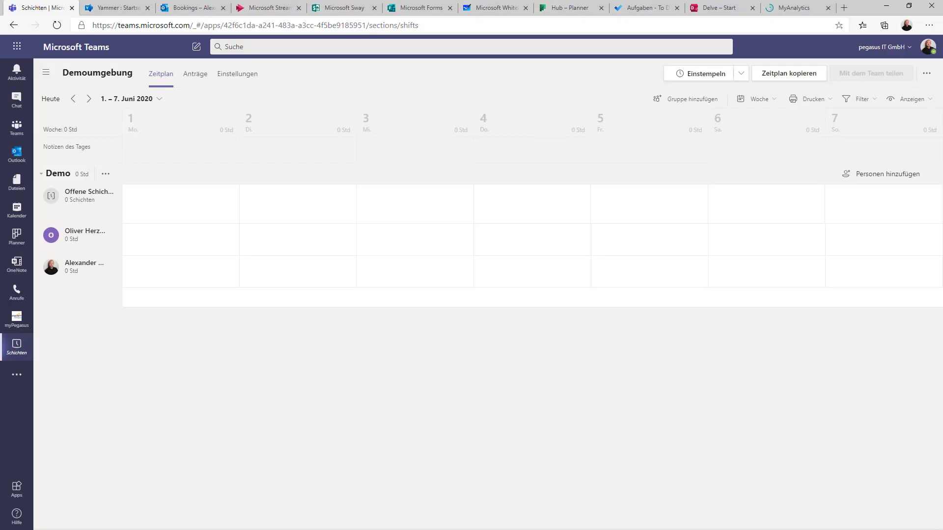
# - Switch to Yammer and like the topmost post in the feed
pyautogui.click(128, 10)
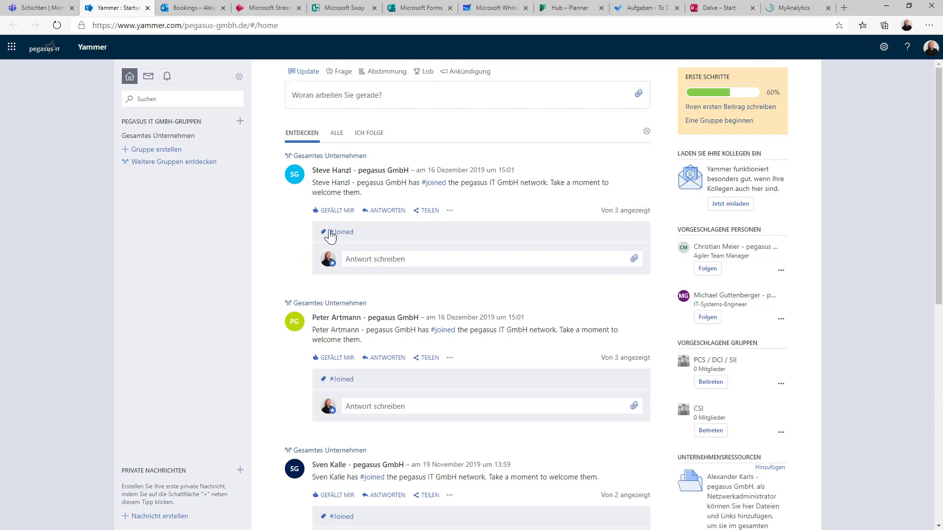
pyautogui.click(333, 211)
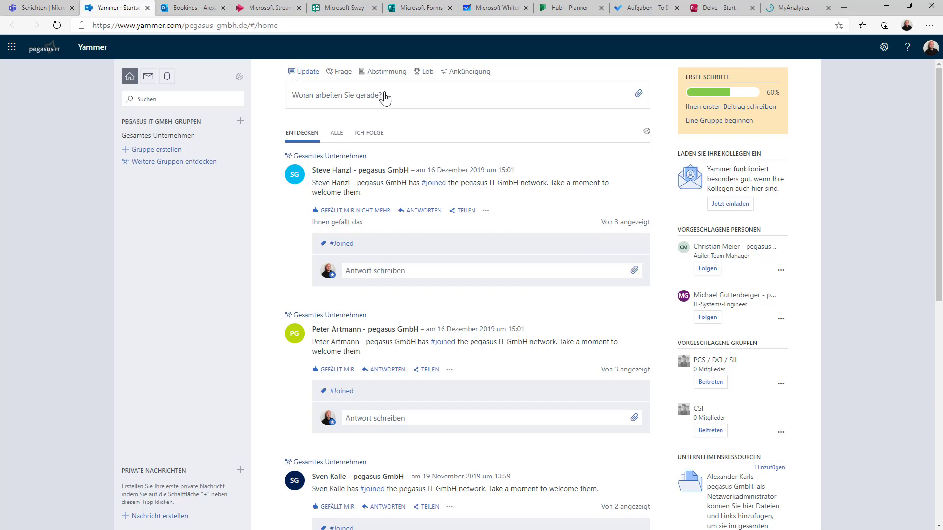
# - Compose a Yammer update reading "Bin im Webcast" and attach a GIF from Tenor
pyautogui.click(337, 73)
pyautogui.click(306, 71)
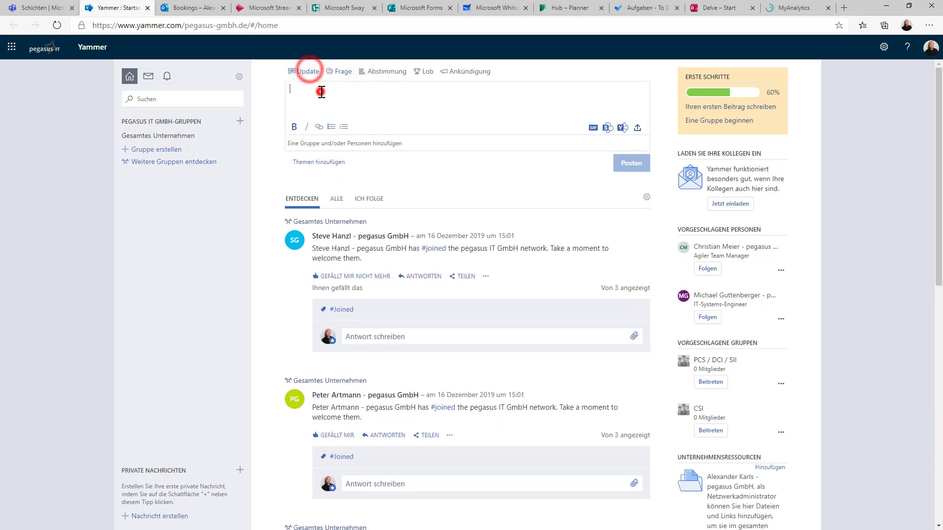
pyautogui.click(322, 92)
pyautogui.write('Bin ')
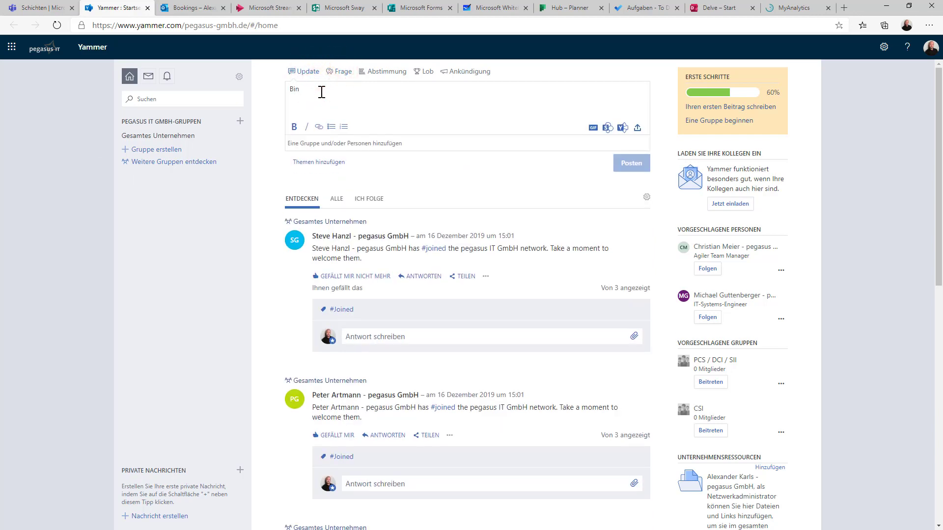
pyautogui.write('im Webcast')
pyautogui.click(593, 128)
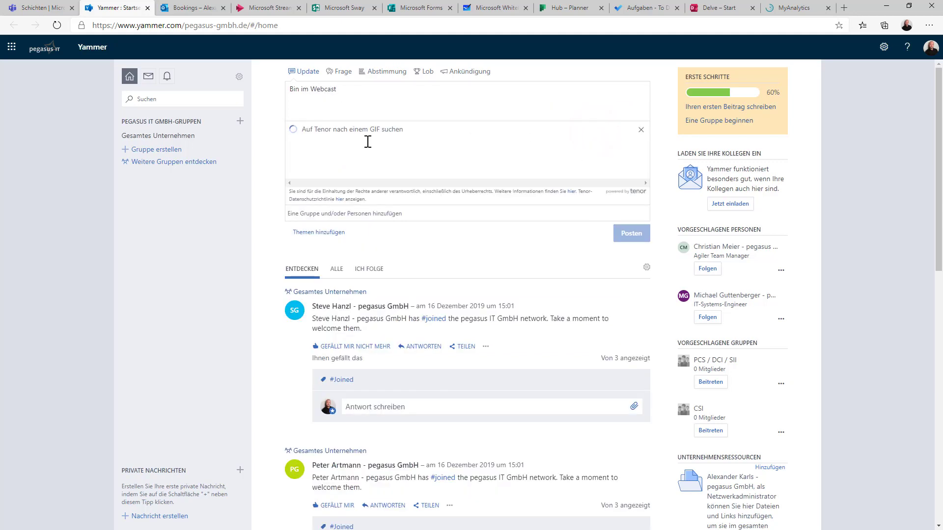
pyautogui.click(387, 158)
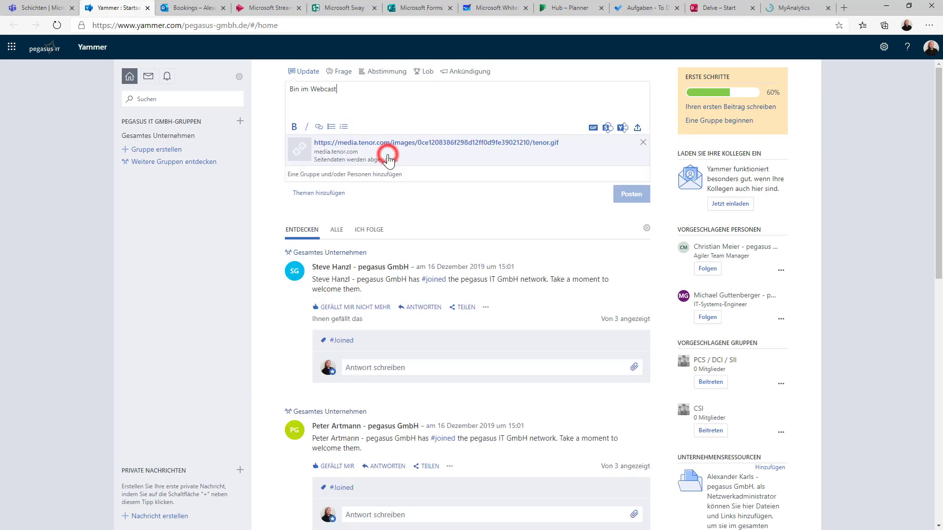
# - Address the update to the CSI group and post it
pyautogui.click(319, 172)
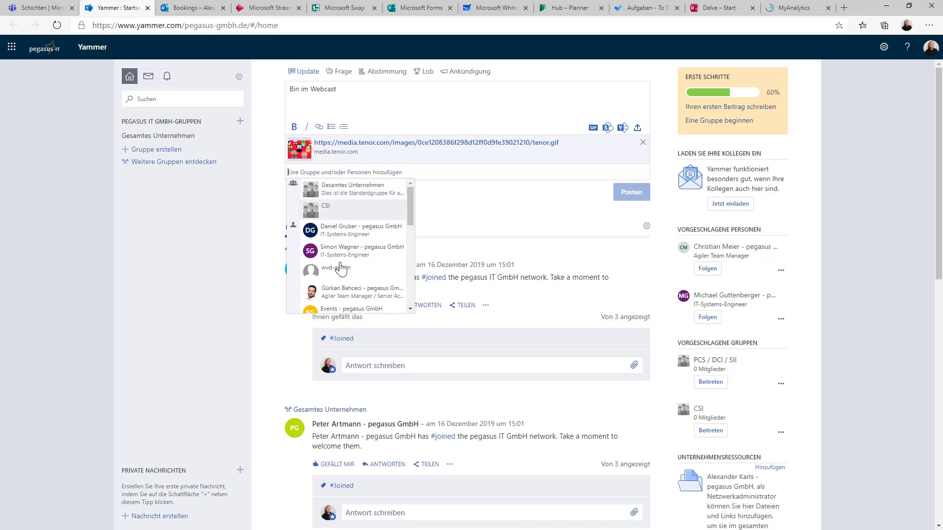
pyautogui.click(348, 210)
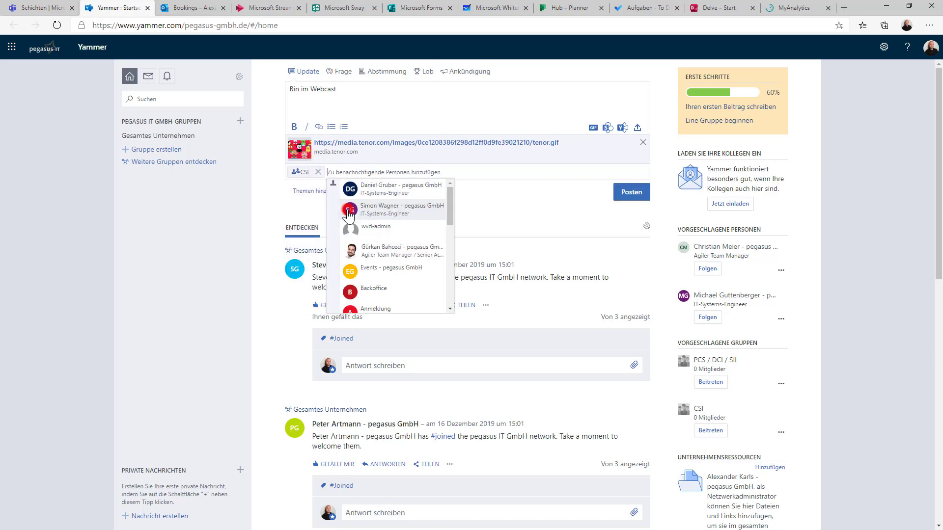
pyautogui.click(522, 200)
pyautogui.click(624, 194)
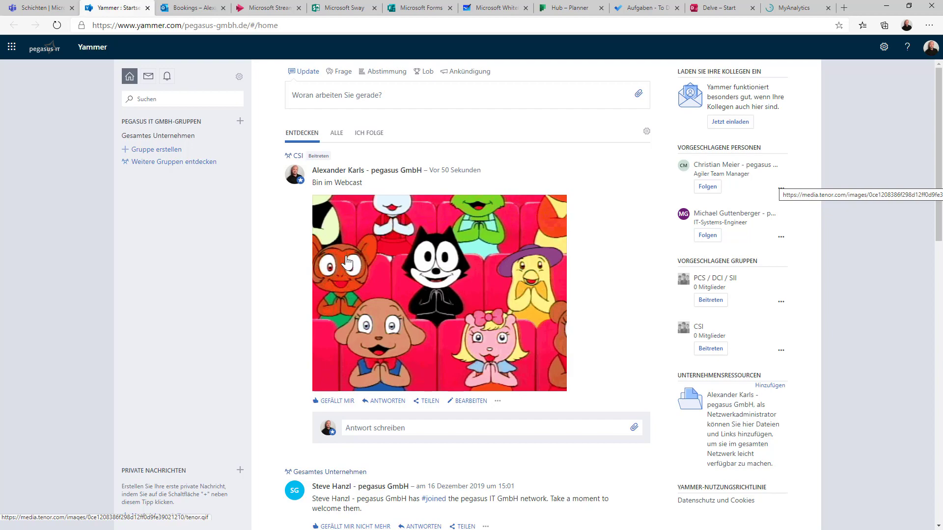
# - Switch to the slide presentation and advance from the Yammer slide to the Bookings slide
pyautogui.hotkey('alt', 'Tab')
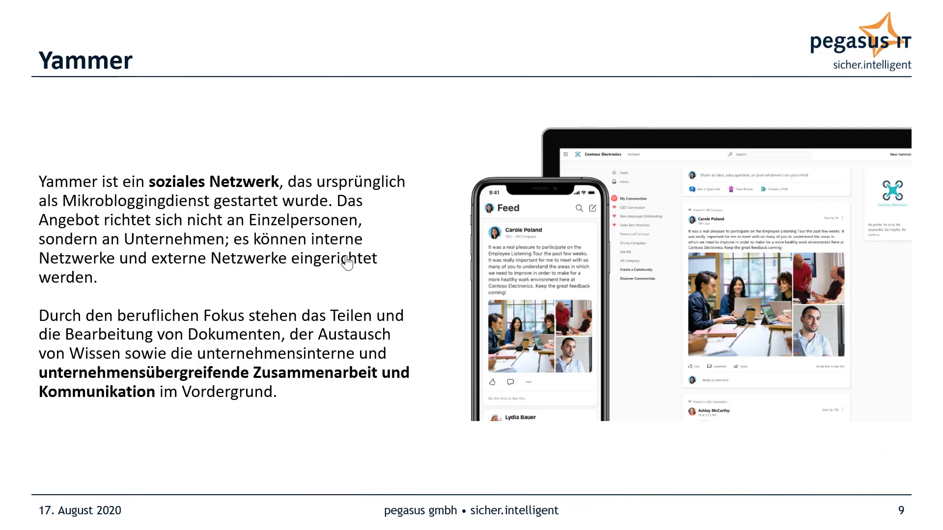
pyautogui.press('Right')
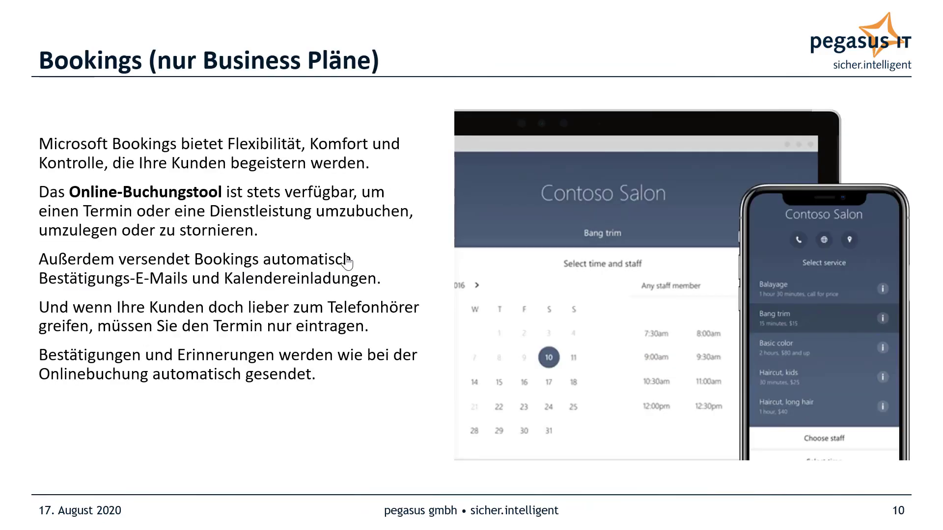
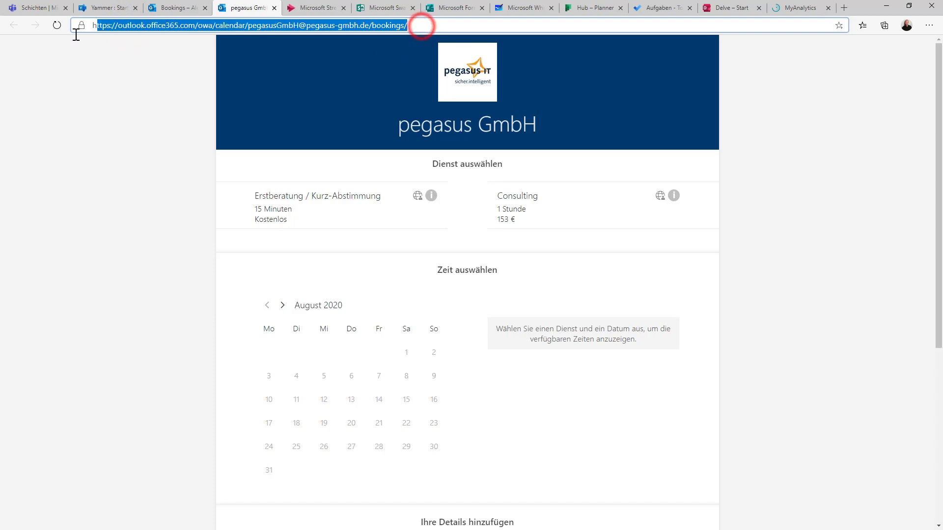
# - Look over the pegasus GmbH booking page and select the Erstberatung / Kurz-Abstimmung service
pyautogui.click(119, 272)
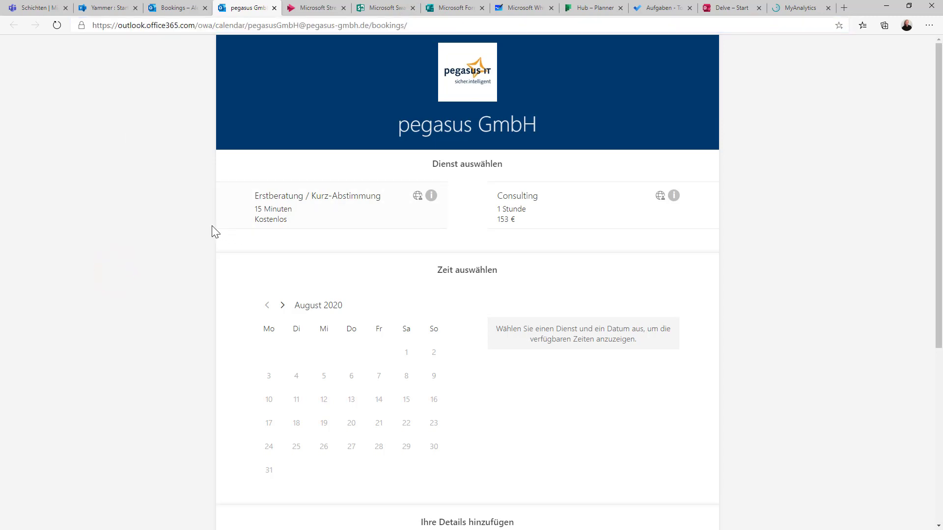
pyautogui.scroll(-3, 305, 232)
pyautogui.scroll(3, 350, 147)
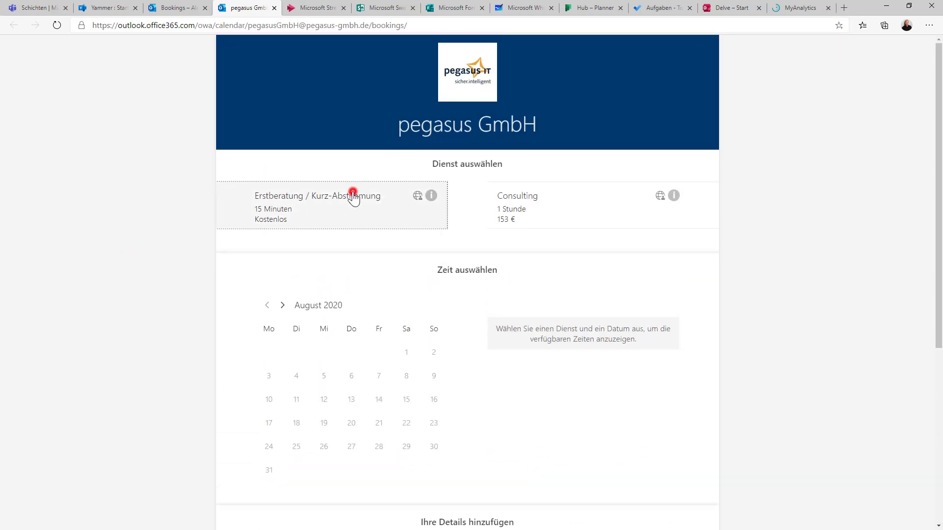
pyautogui.click(352, 193)
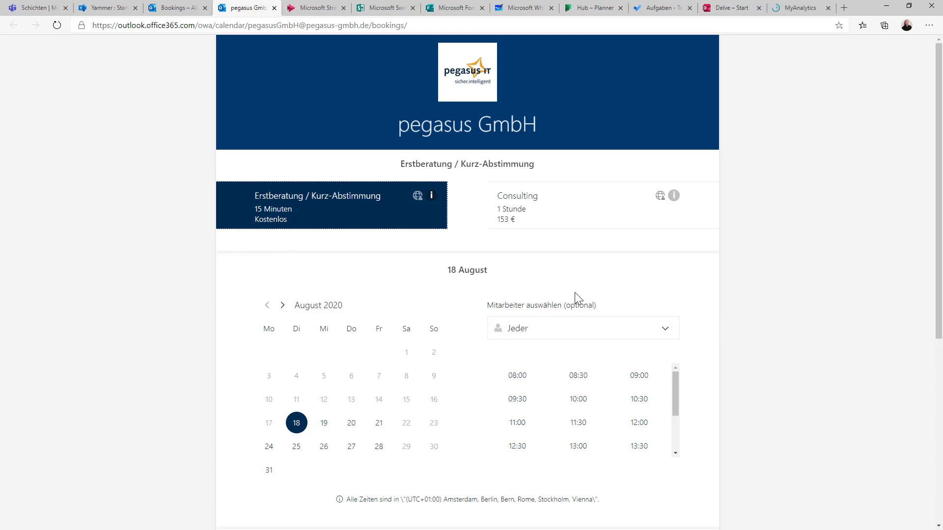
# - Choose the last staff member in the list for the 18 August appointment and look through the available time slots
pyautogui.click(568, 328)
pyautogui.scroll(-1, 537, 424)
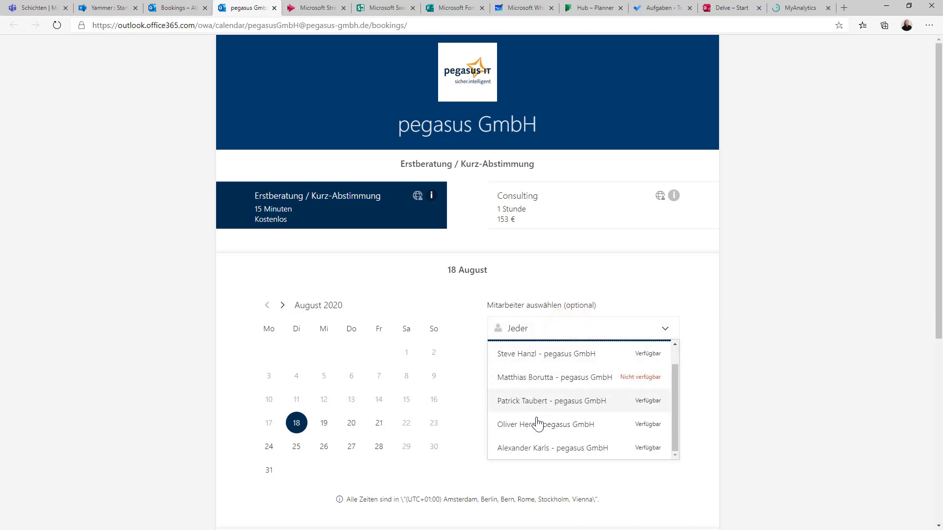
pyautogui.click(522, 448)
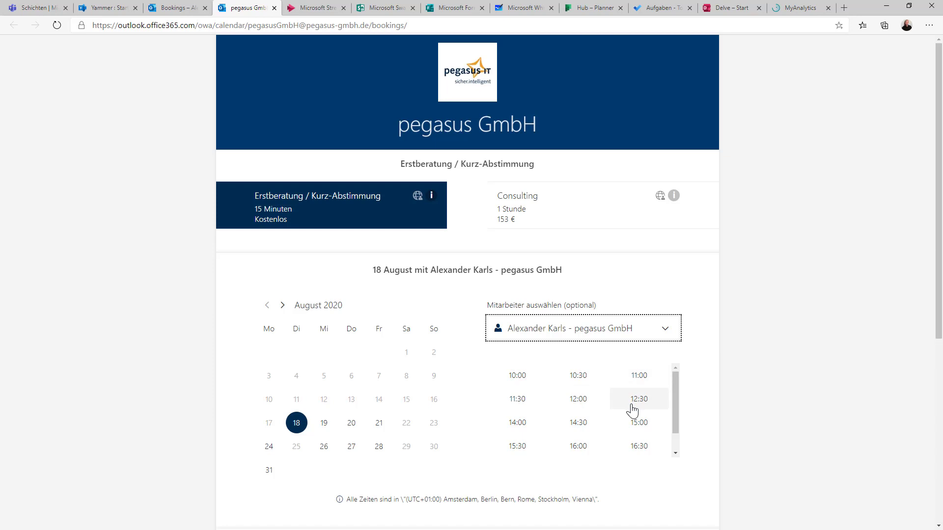
pyautogui.scroll(-1, 633, 415)
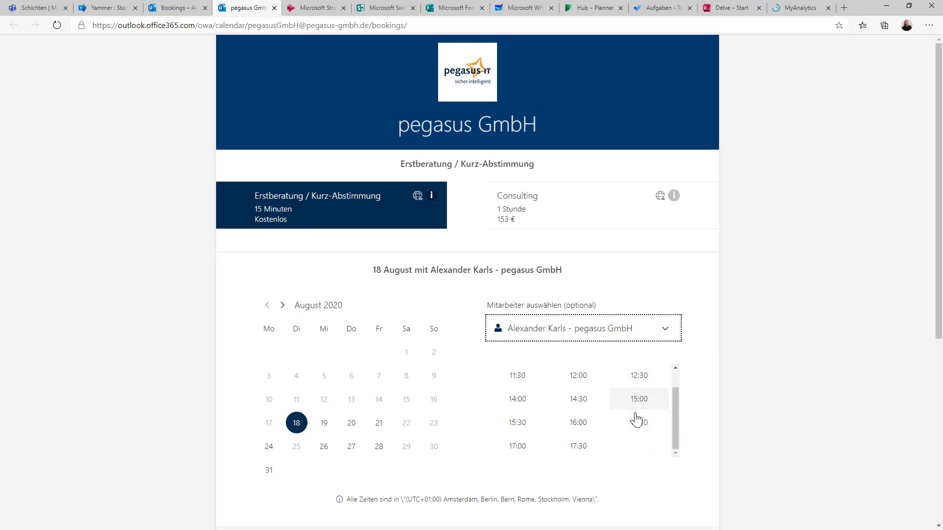
pyautogui.scroll(-2, 590, 429)
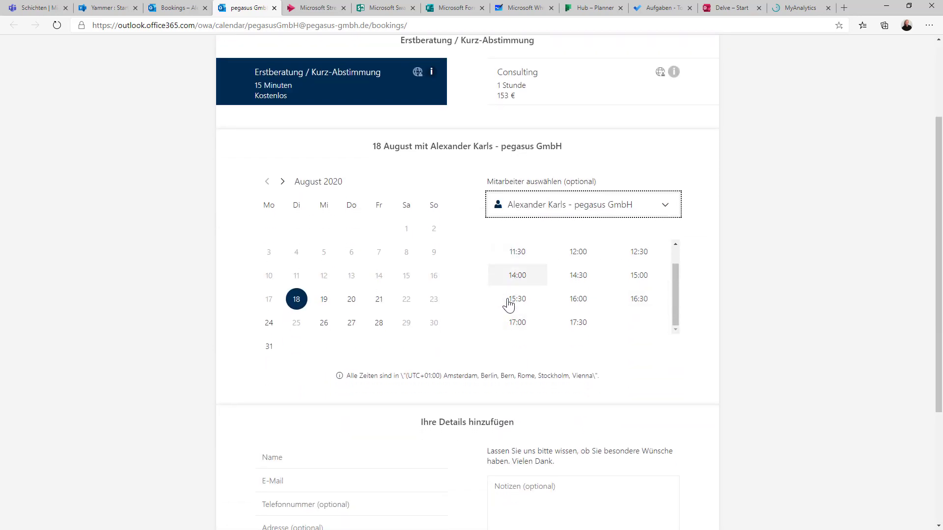
# - Check the available time slots for 19 August and set the appointment to 20 August at 16:30
pyautogui.click(319, 305)
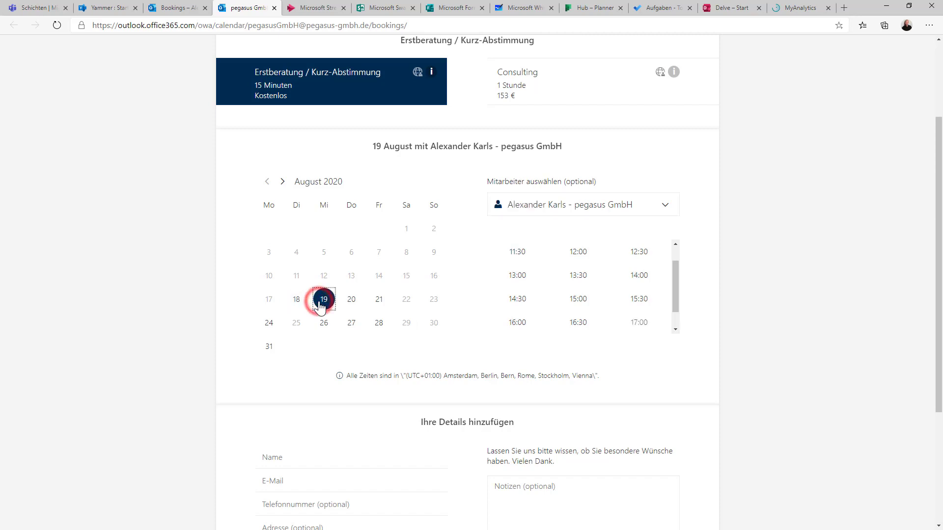
pyautogui.scroll(-2, 571, 284)
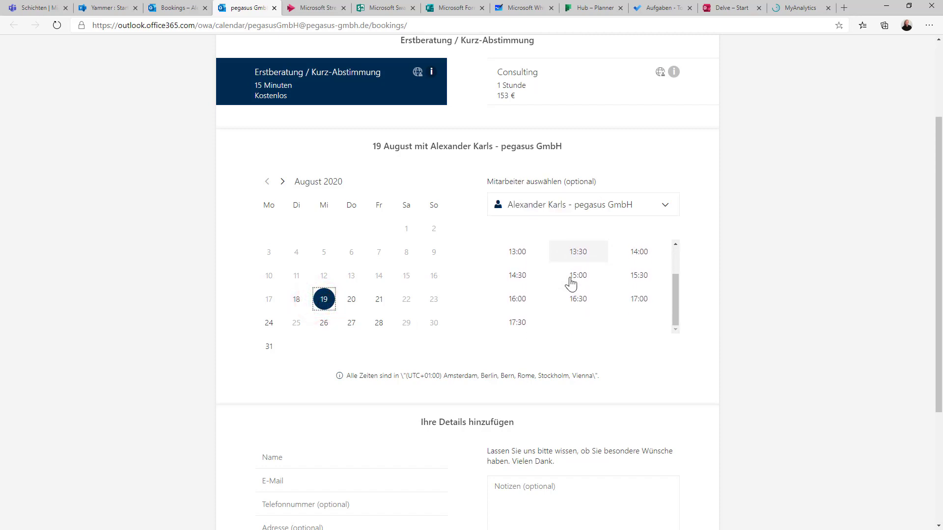
pyautogui.scroll(2, 571, 284)
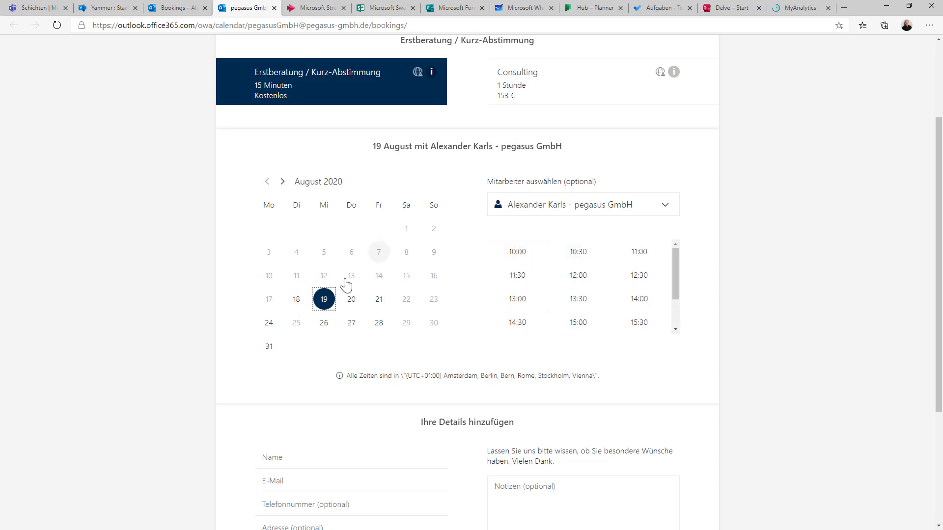
pyautogui.click(350, 302)
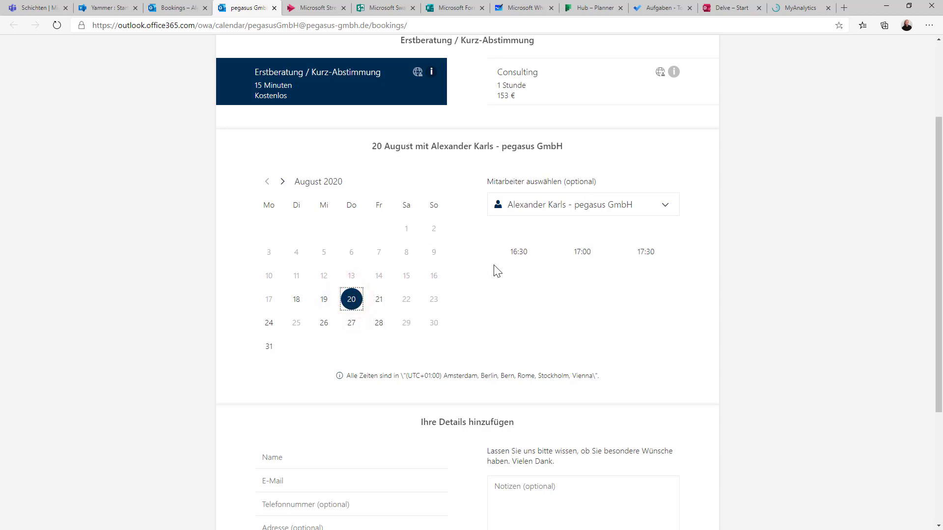
pyautogui.scroll(3, 624, 300)
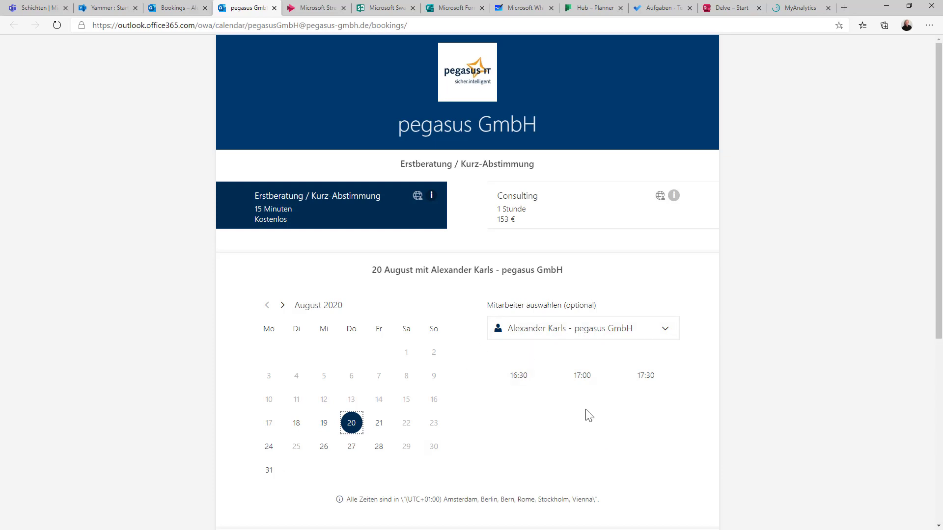
pyautogui.click(523, 367)
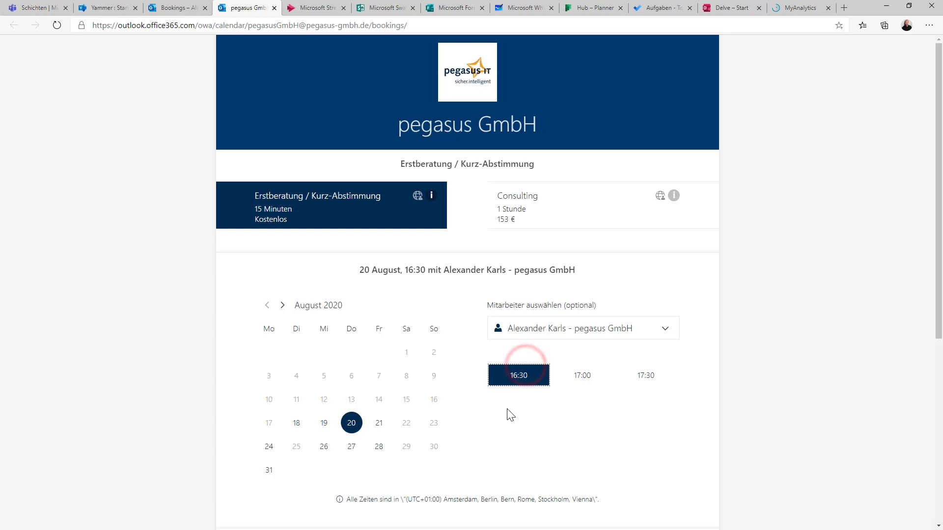
# - Fill in the customer details of the booking with the first saved contact entry
pyautogui.scroll(-5, 510, 415)
pyautogui.click(309, 331)
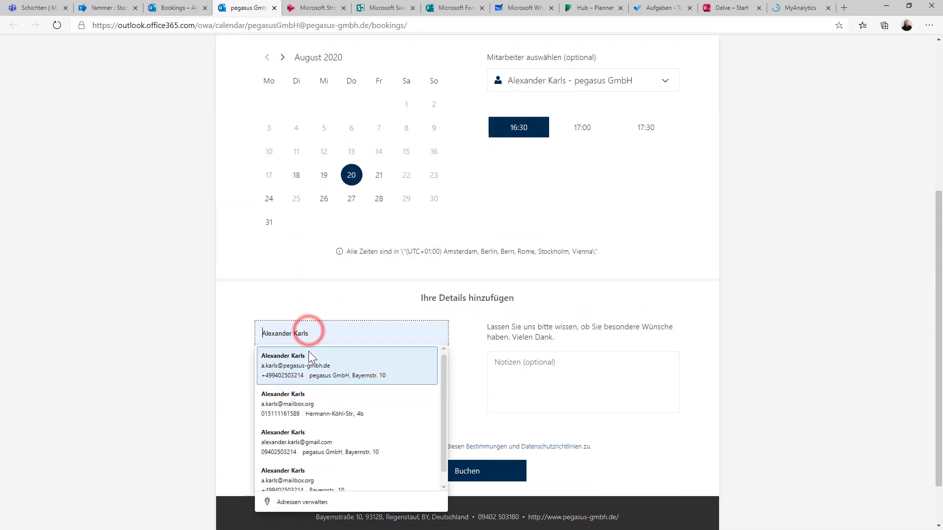
pyautogui.click(309, 356)
# - Add the note "hallo" to the appointment and submit the booking
pyautogui.click(537, 373)
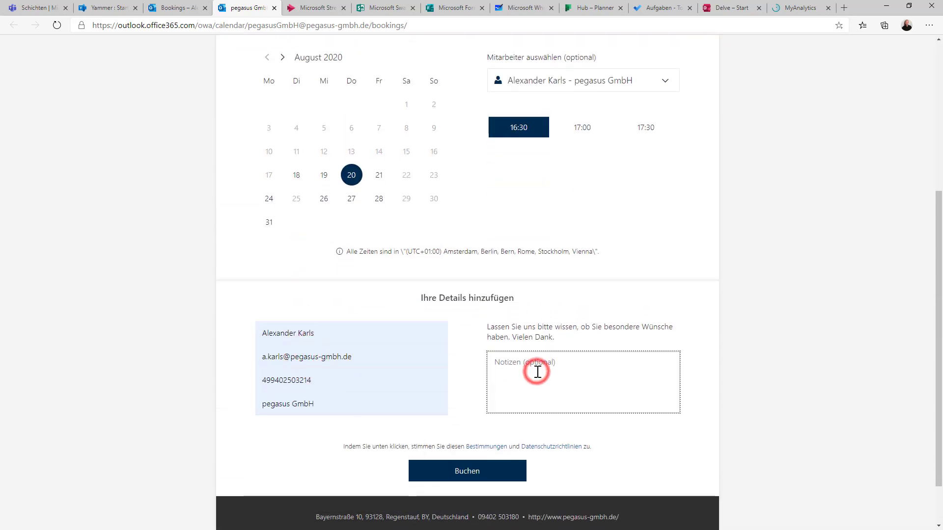
pyautogui.write('hallo')
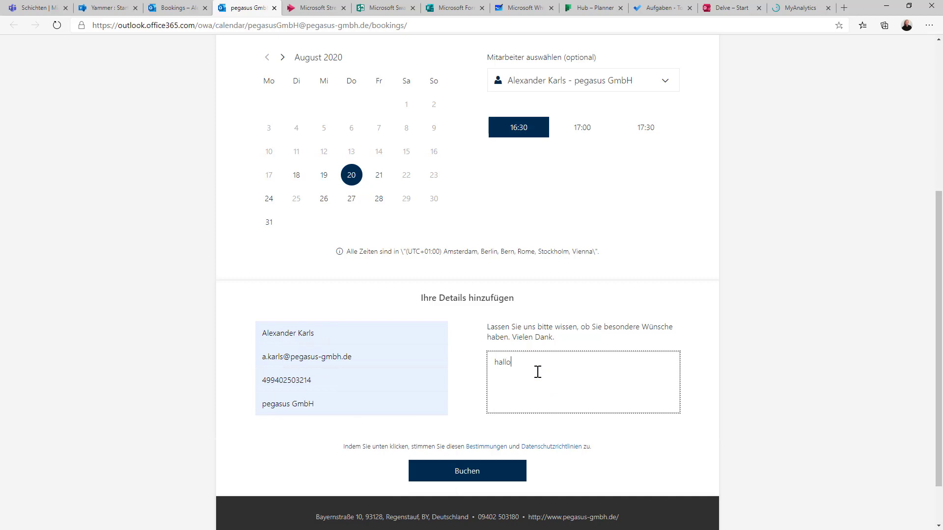
pyautogui.click(466, 474)
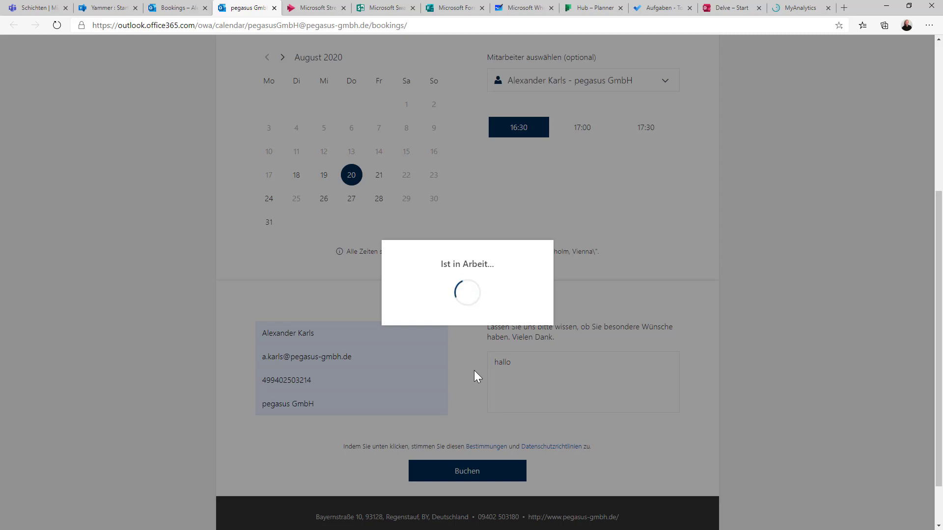
pyautogui.click(469, 344)
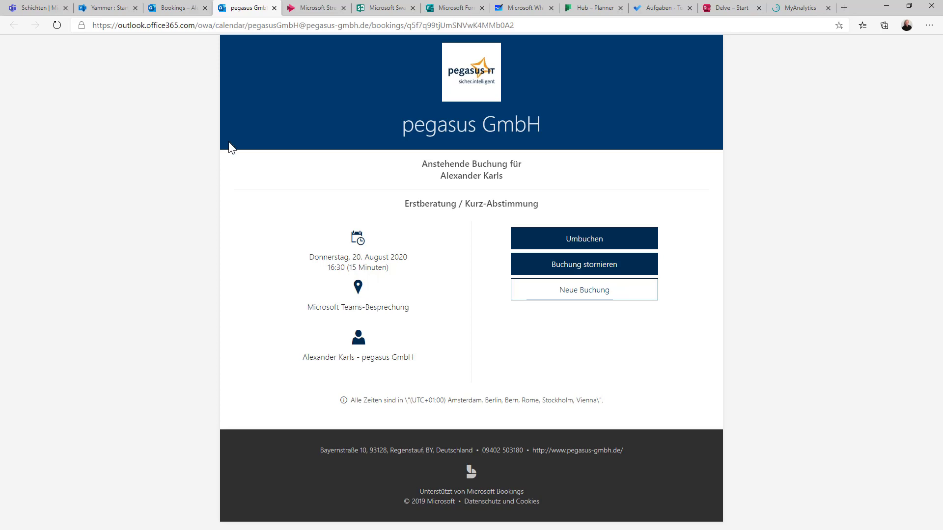
# - Go to 20 August 2020 in the Bookings calendar and view the summary of the 16:30 Erstberatung / Kurz-Abstimmung appointment
pyautogui.click(161, 9)
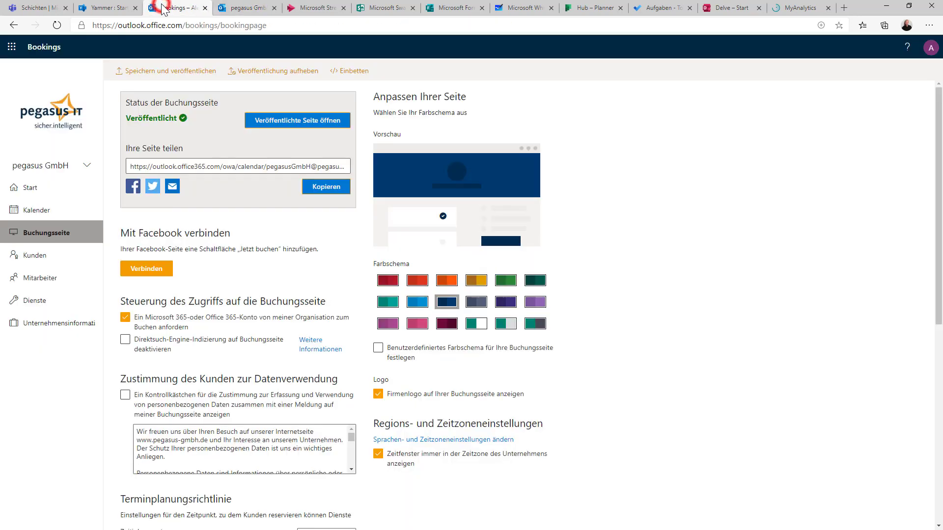
pyautogui.click(31, 208)
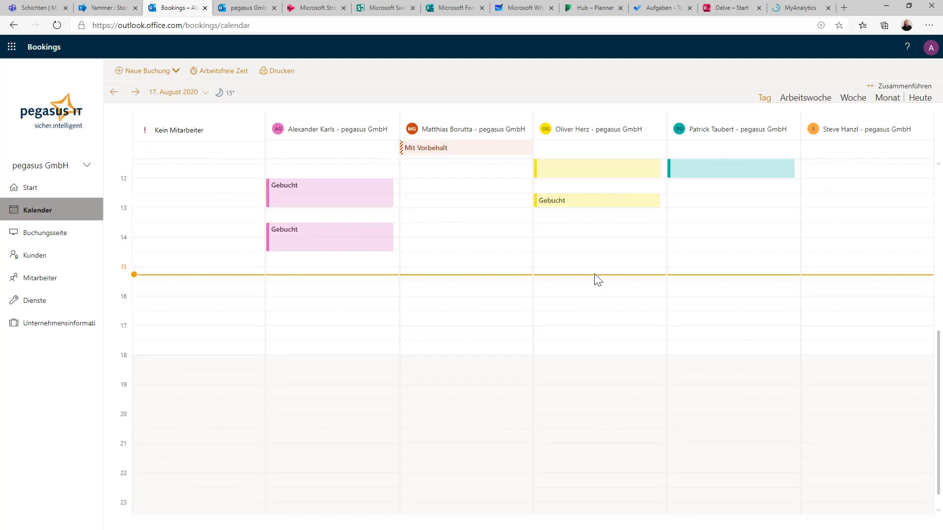
pyautogui.click(134, 93)
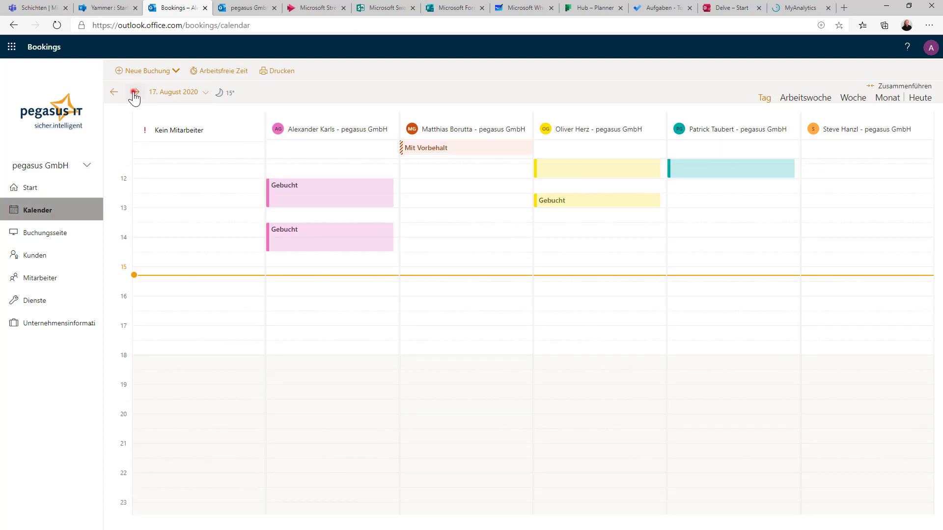
pyautogui.click(135, 92)
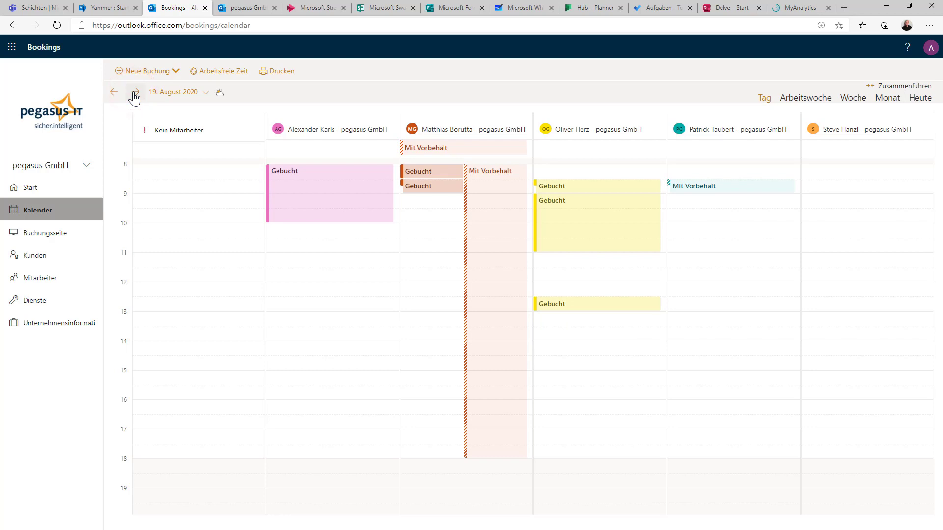
pyautogui.click(134, 92)
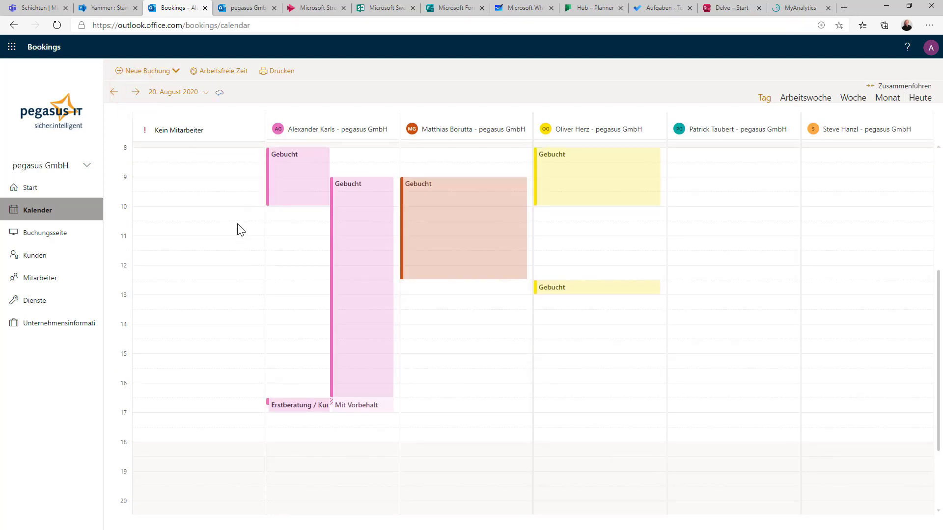
pyautogui.click(296, 407)
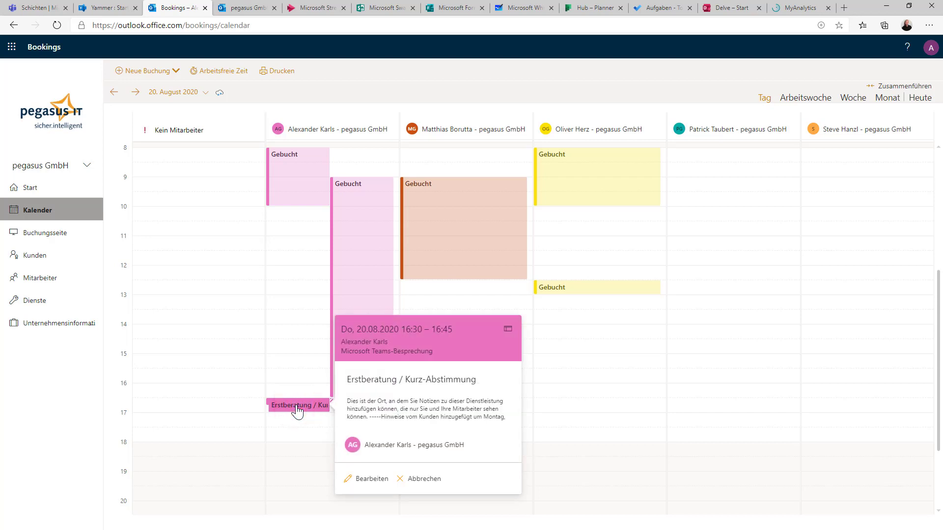
# - Examine a new booking form for 20 August at 19:00, including its full reminder texts, and discard it
pyautogui.click(280, 478)
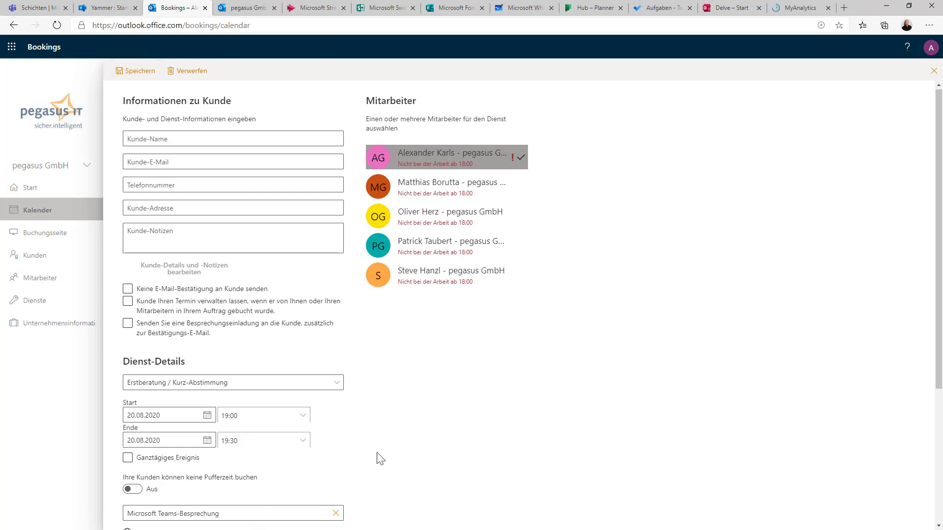
pyautogui.scroll(-4, 381, 458)
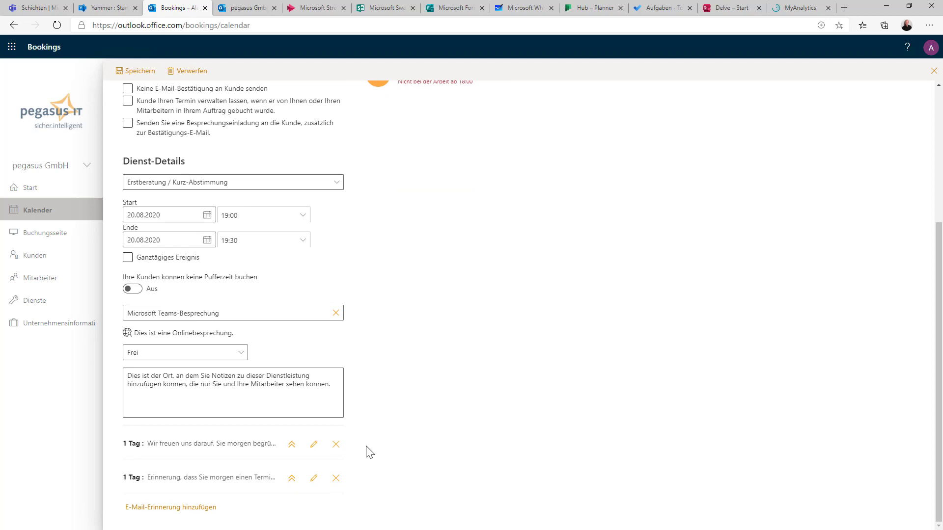
pyautogui.scroll(4, 369, 452)
pyautogui.scroll(-4, 370, 452)
pyautogui.click(292, 444)
pyautogui.click(292, 484)
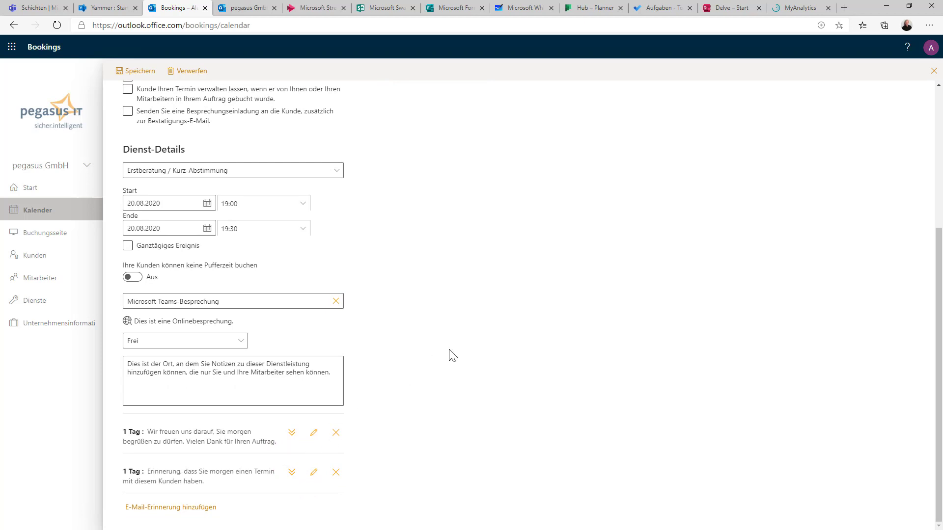
pyautogui.scroll(3, 452, 352)
pyautogui.scroll(2, 453, 351)
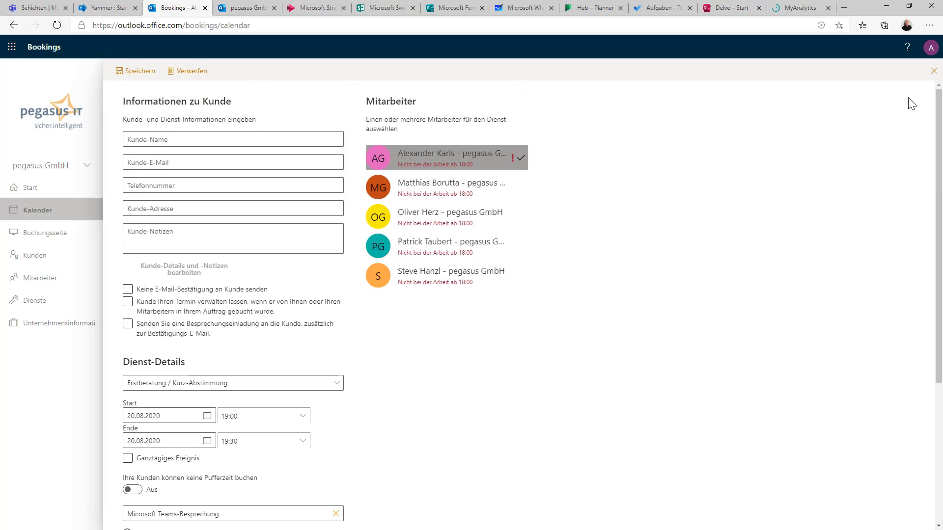
pyautogui.click(934, 71)
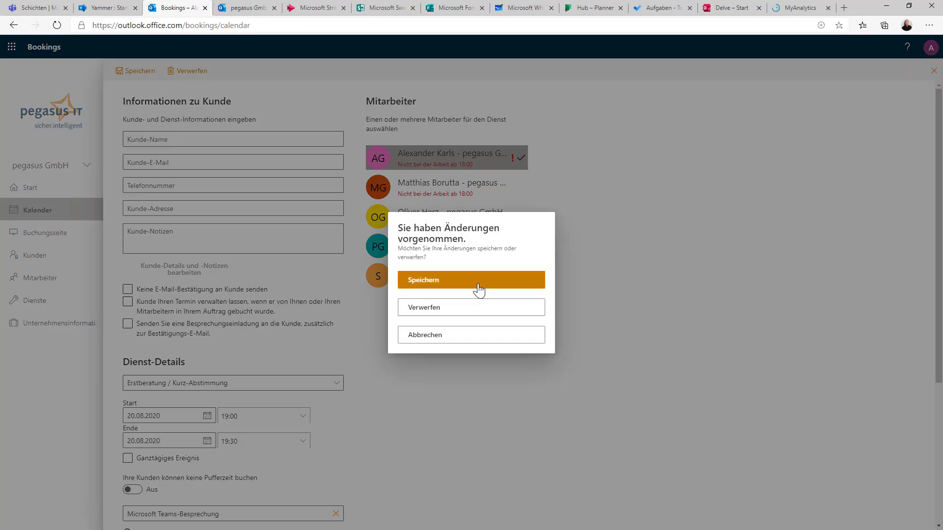
pyautogui.click(473, 310)
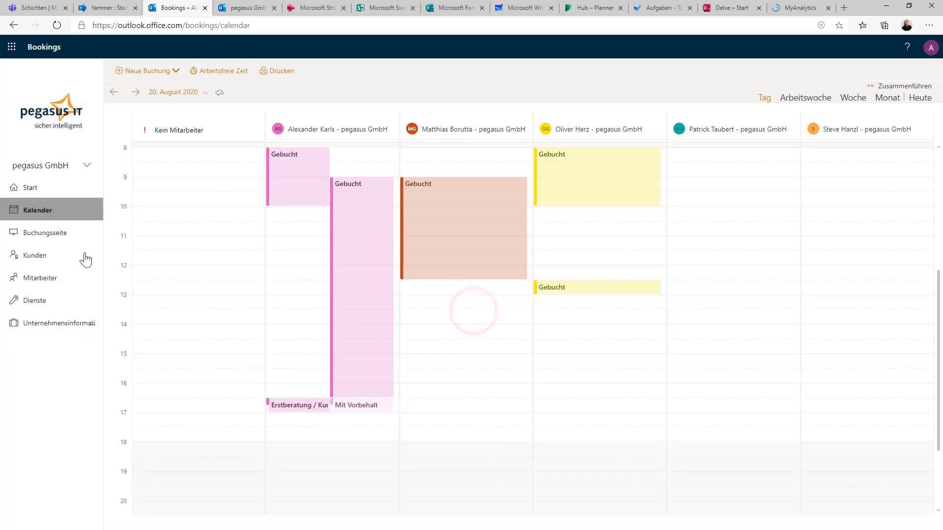
# - Look over the customer list, the staff list and the service list in Bookings
pyautogui.click(44, 256)
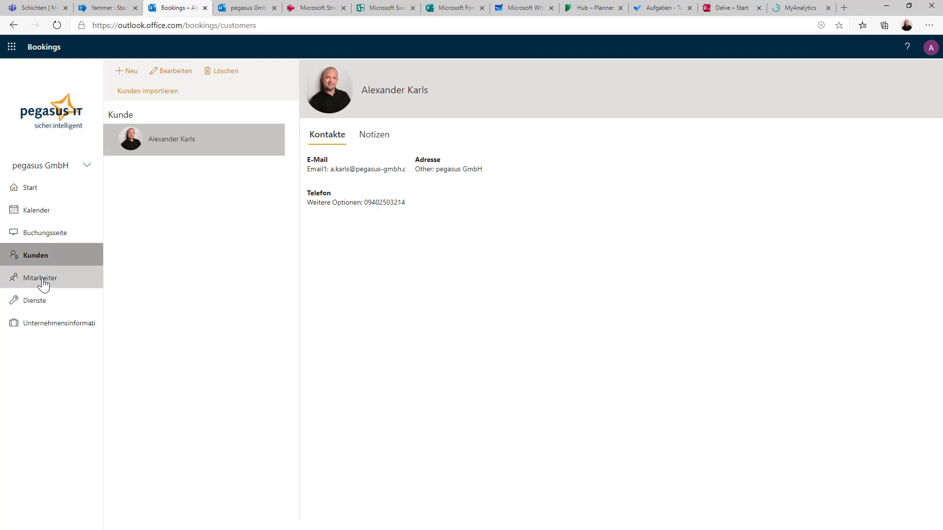
pyautogui.click(43, 278)
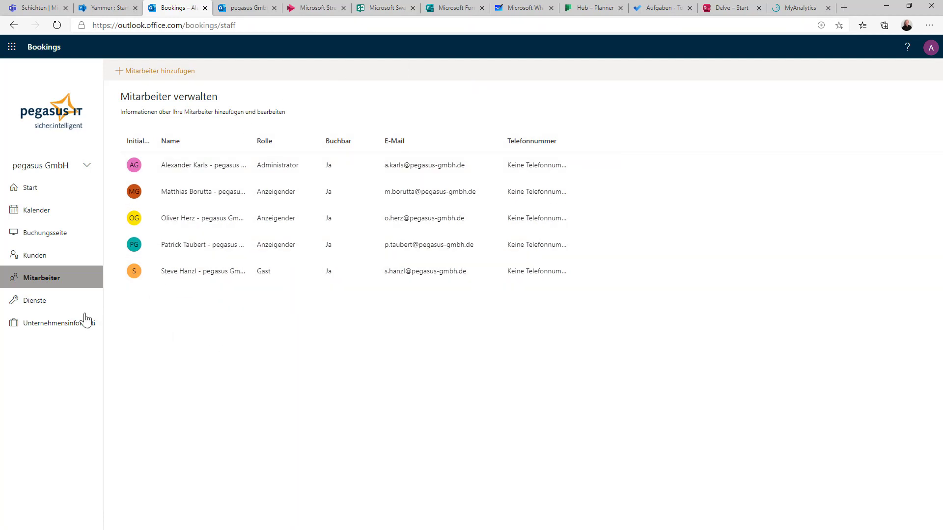
pyautogui.click(61, 308)
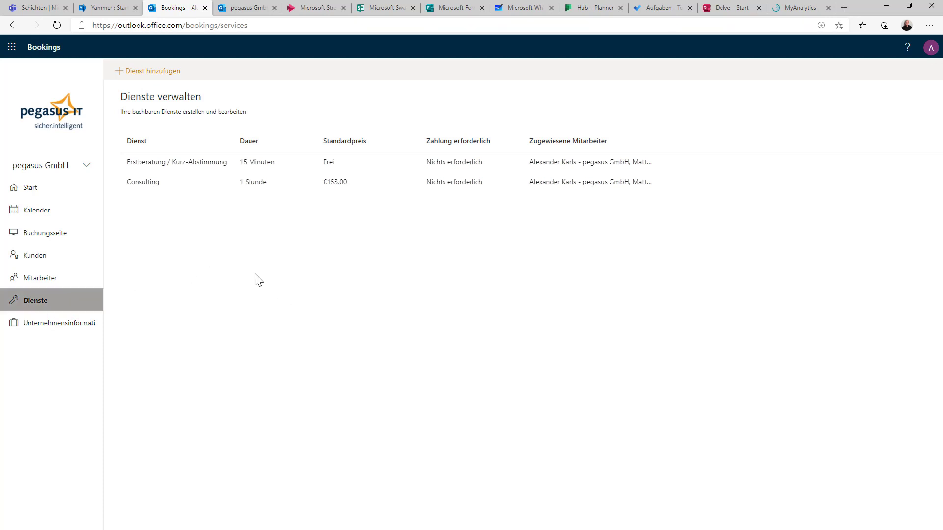
# - View the offered services in a new booking on the published booking page and return to the Bookings service list
pyautogui.click(243, 8)
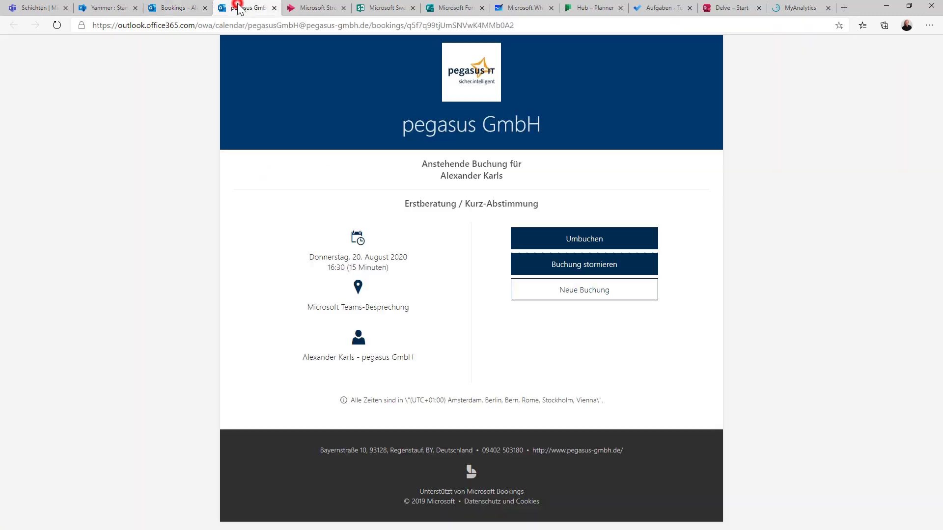
pyautogui.click(563, 291)
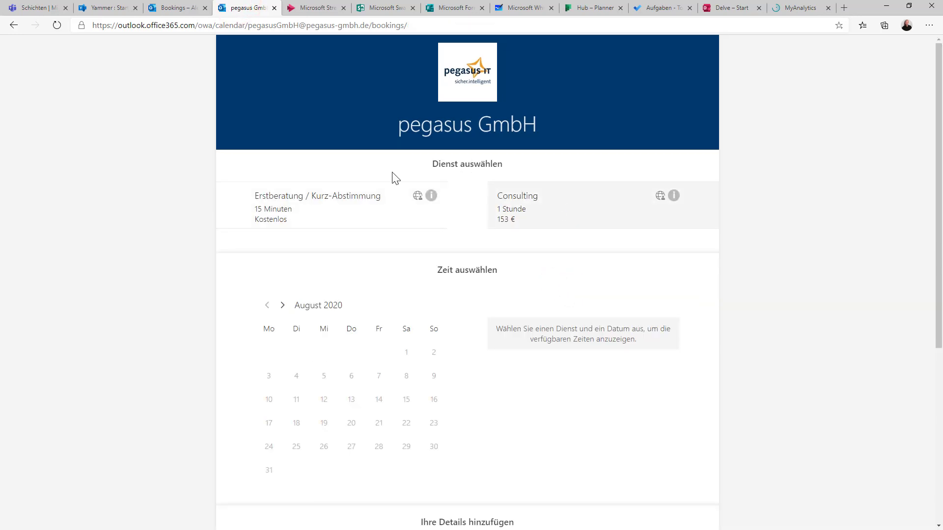
pyautogui.click(169, 8)
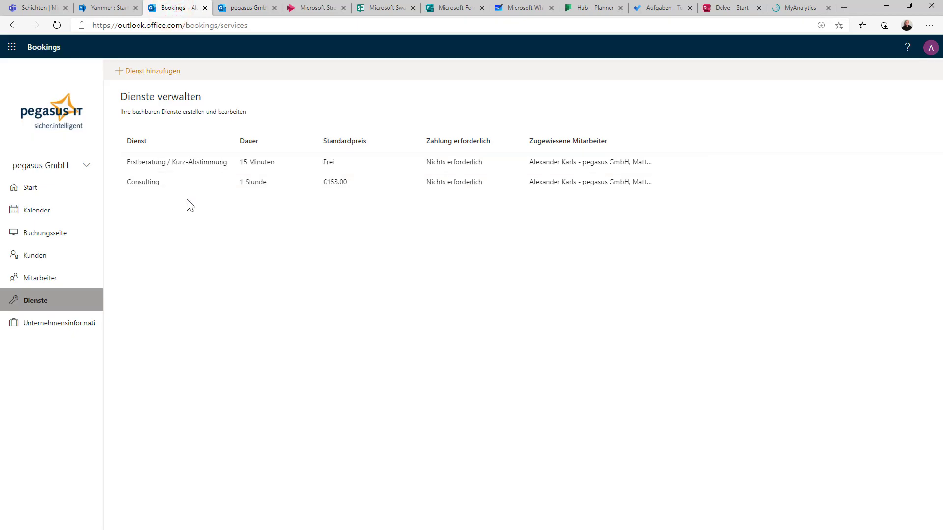
# - Examine the Consulting service's details down to its scheduling policy and notification options, and discard the form without saving
pyautogui.click(148, 184)
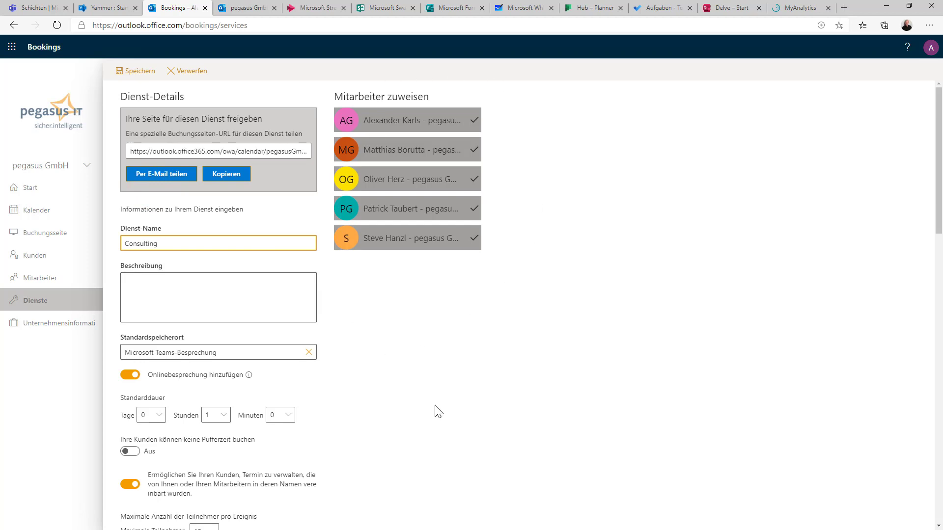
pyautogui.scroll(-2, 438, 412)
pyautogui.scroll(-2, 439, 412)
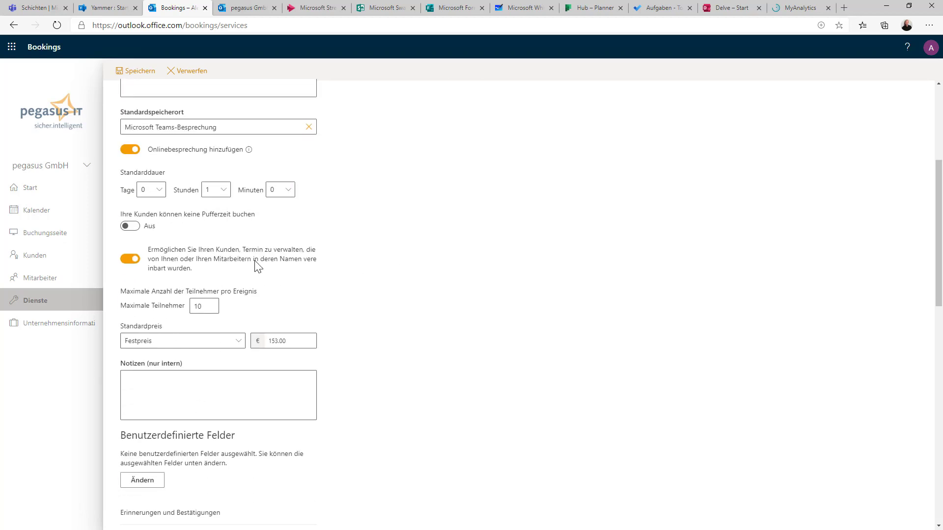
pyautogui.scroll(-3, 360, 390)
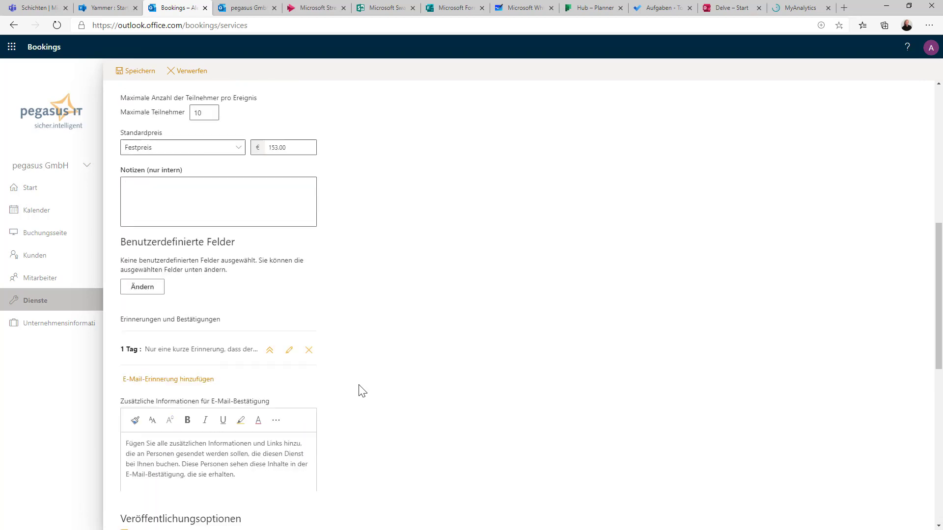
pyautogui.scroll(-6, 362, 390)
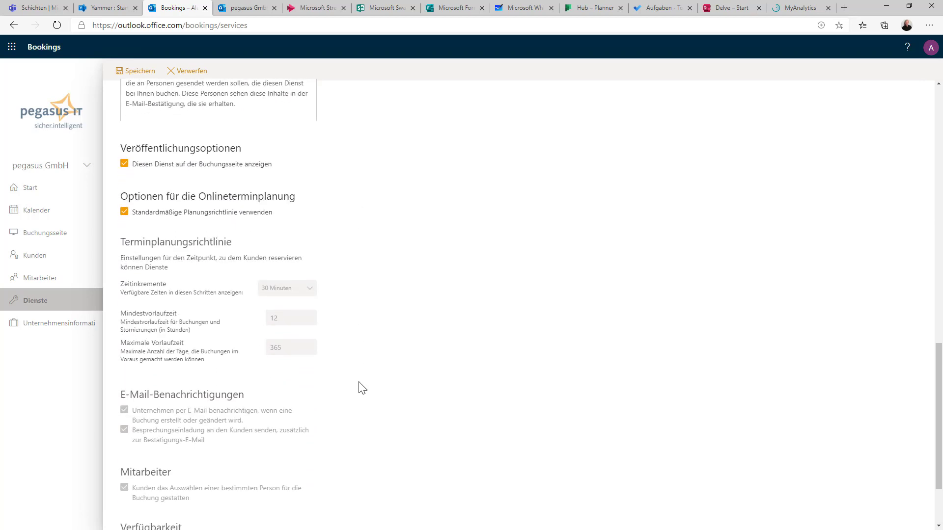
pyautogui.scroll(13, 362, 385)
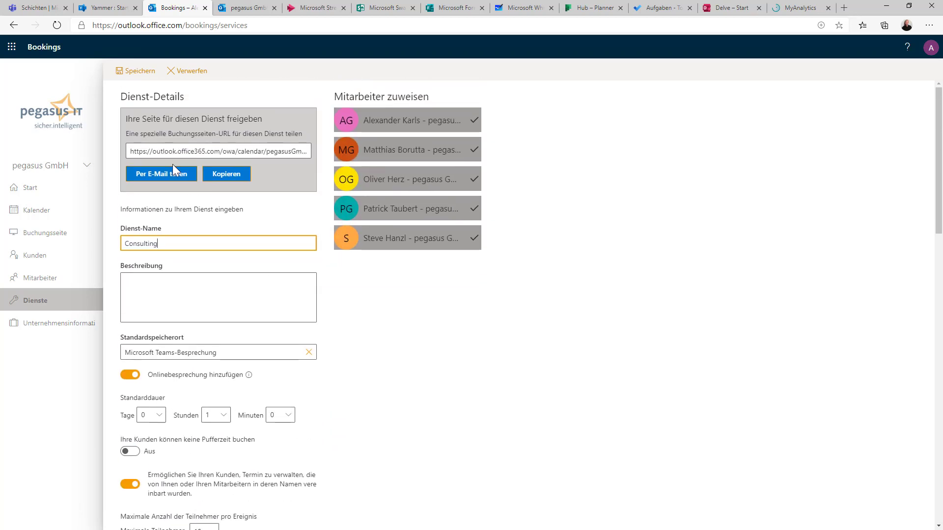
pyautogui.click(193, 71)
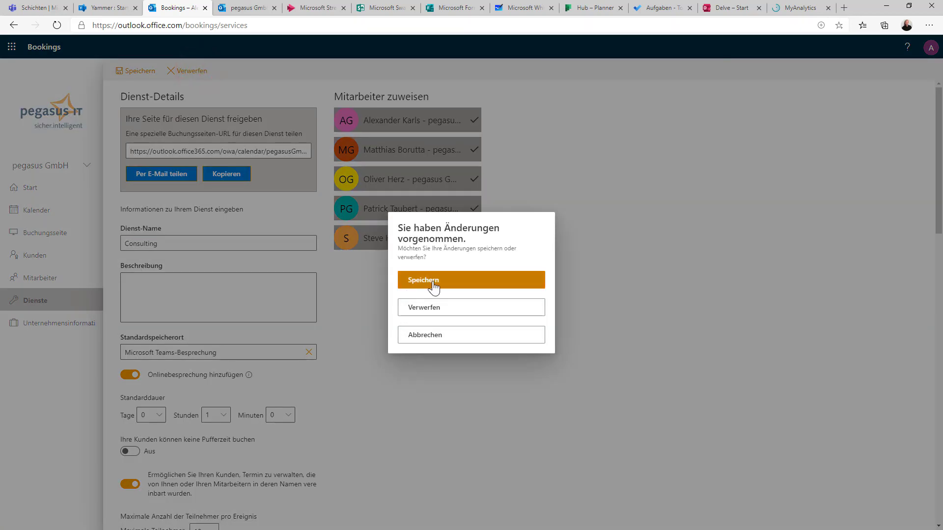
pyautogui.click(448, 314)
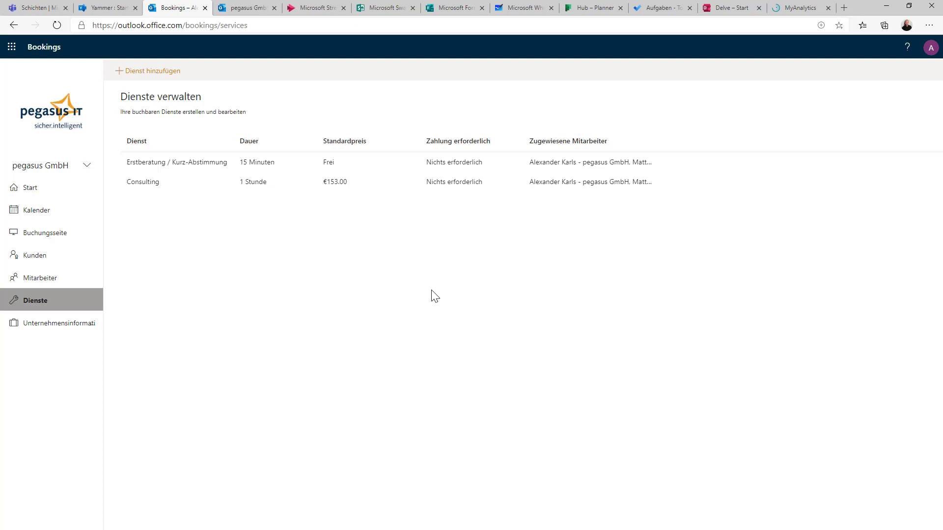
# - View the company's business information in Bookings and switch to the PowerPoint presentation's Stream slide
pyautogui.click(43, 328)
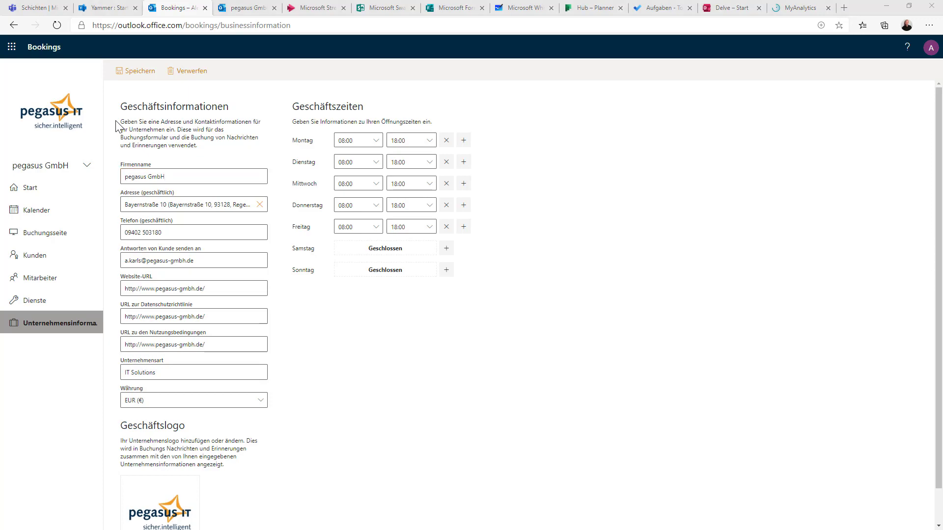
pyautogui.hotkey('alt', 'Tab')
pyautogui.press('Right')
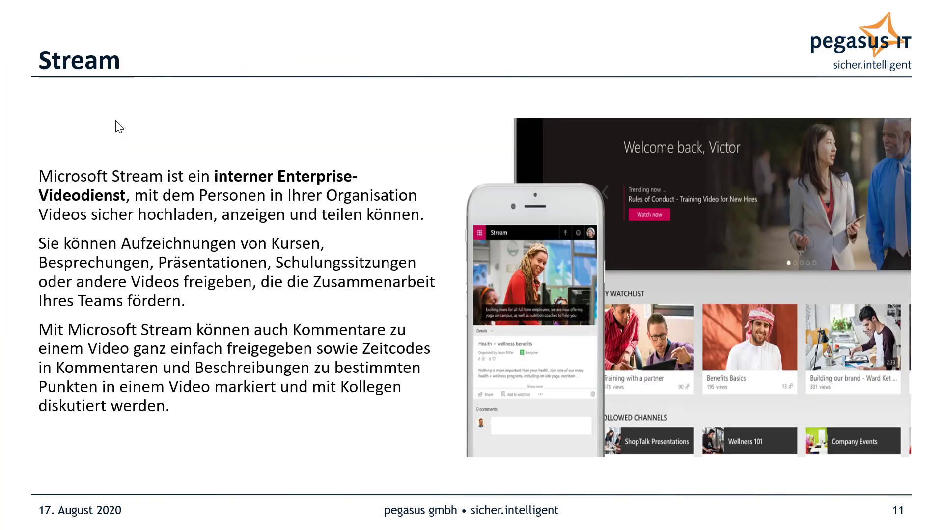
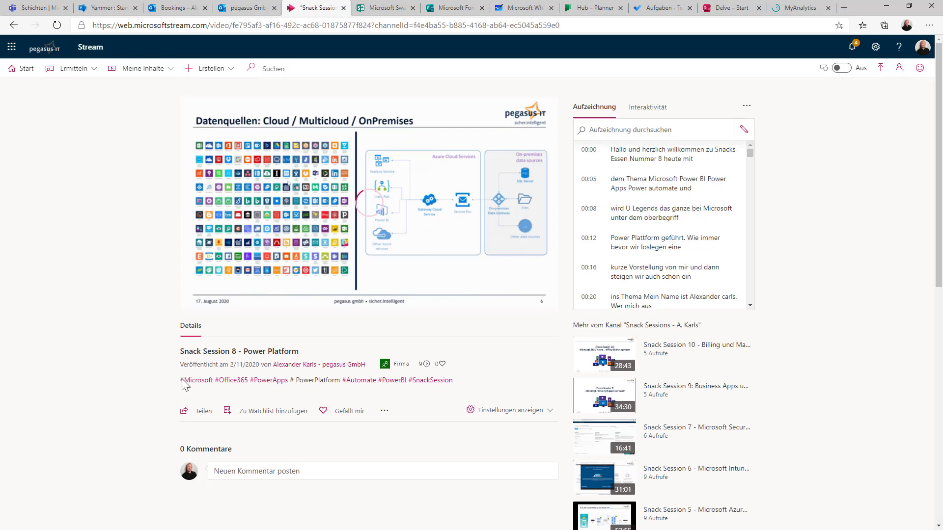
# - Briefly play the Snack Session 8 - Power Platform video in Stream and look through its transcript and view settings
pyautogui.click(192, 298)
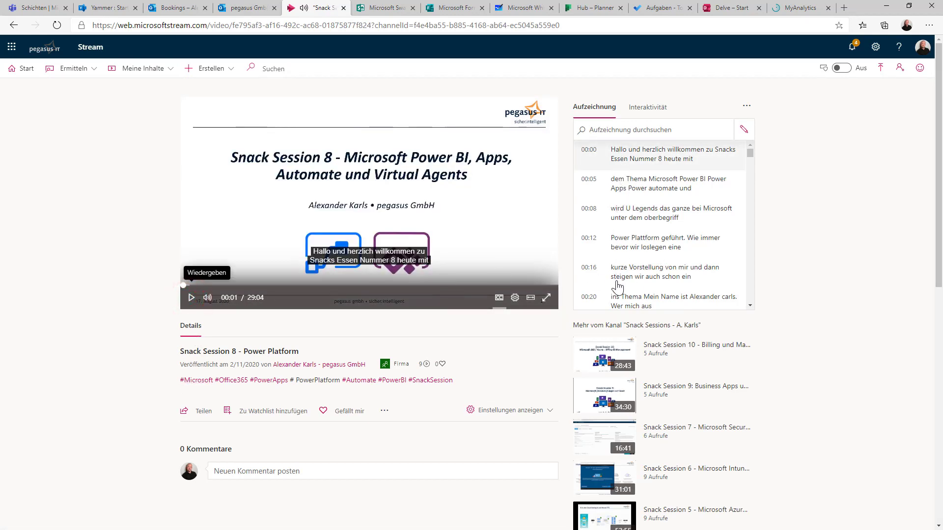
pyautogui.scroll(-3, 621, 286)
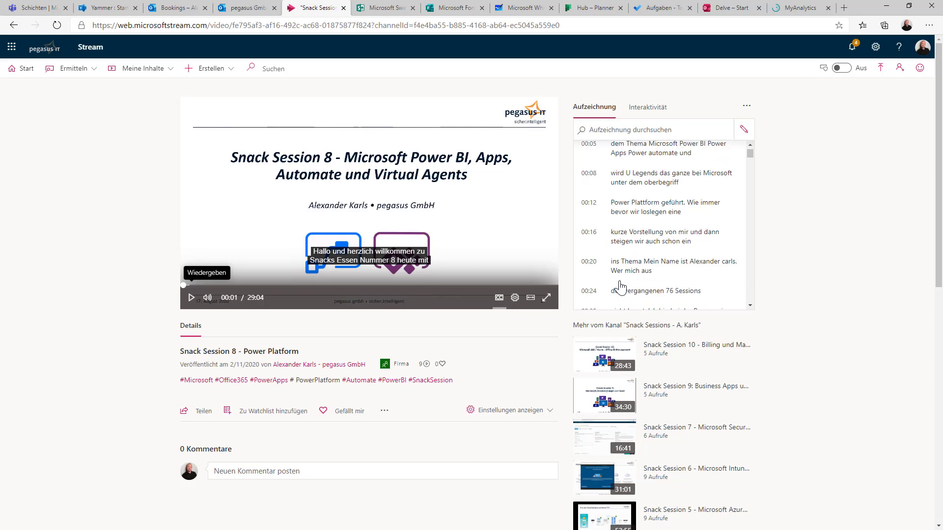
pyautogui.scroll(-3, 621, 286)
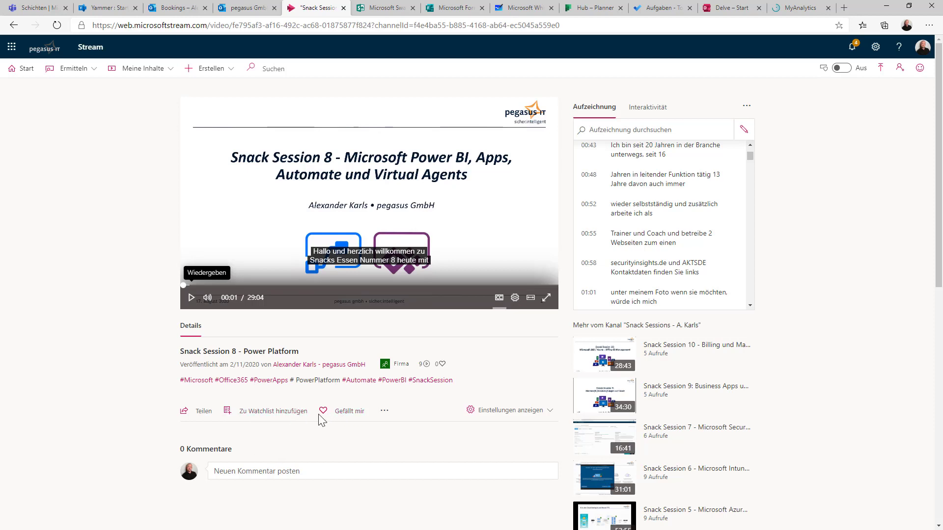
pyautogui.click(532, 412)
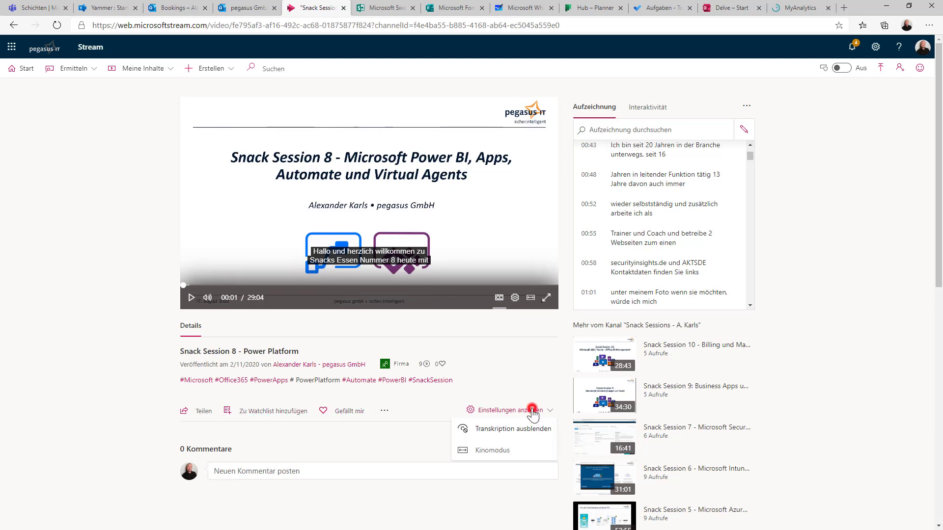
pyautogui.click(418, 442)
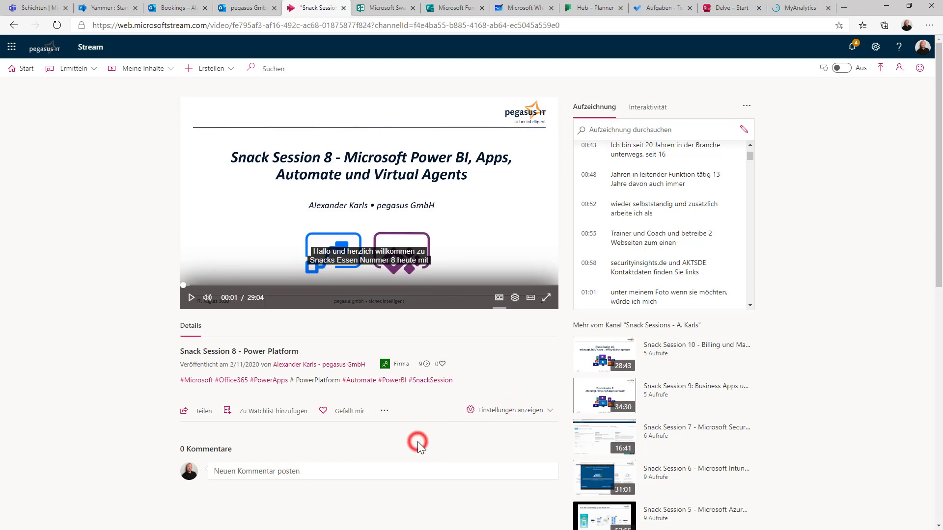
# - Examine the trimming view and the editable details of the Snack Session 8 video, cancelling out of both
pyautogui.click(385, 411)
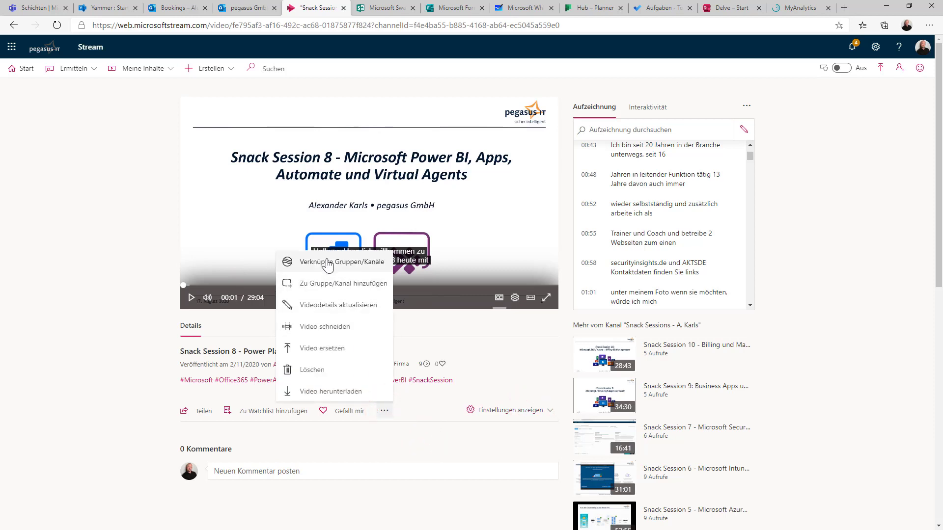
pyautogui.click(316, 327)
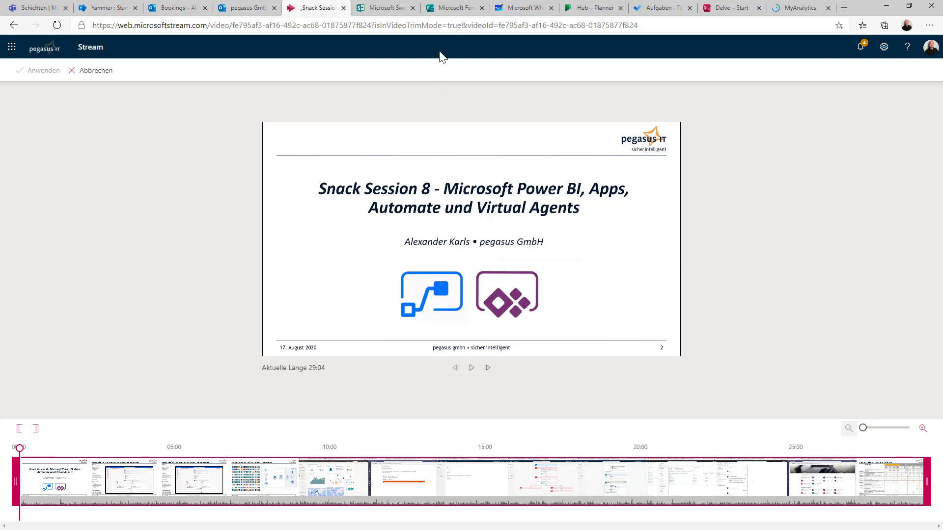
pyautogui.click(85, 72)
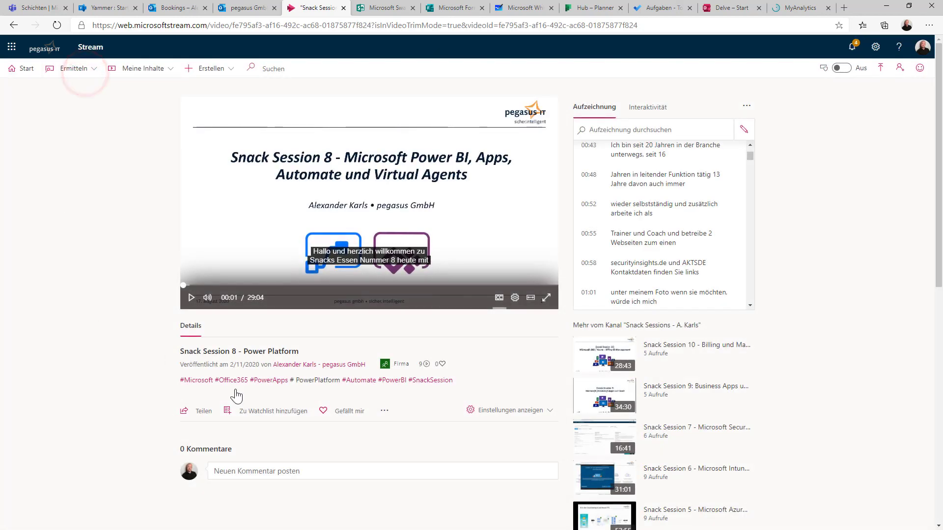
pyautogui.click(385, 411)
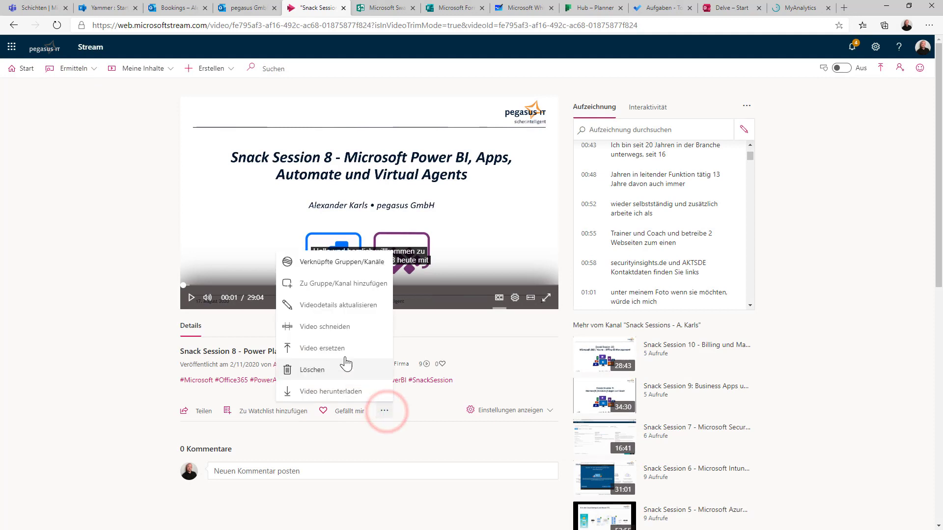
pyautogui.click(340, 305)
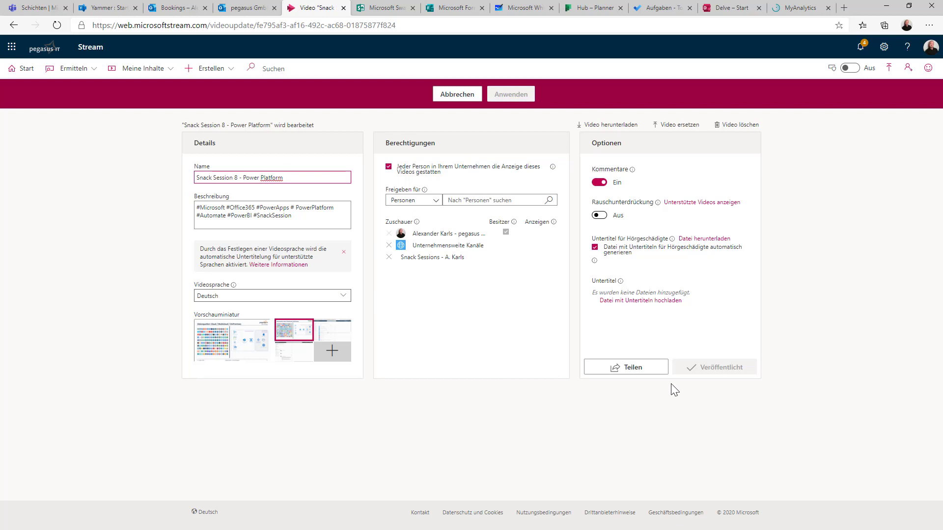
pyautogui.click(444, 93)
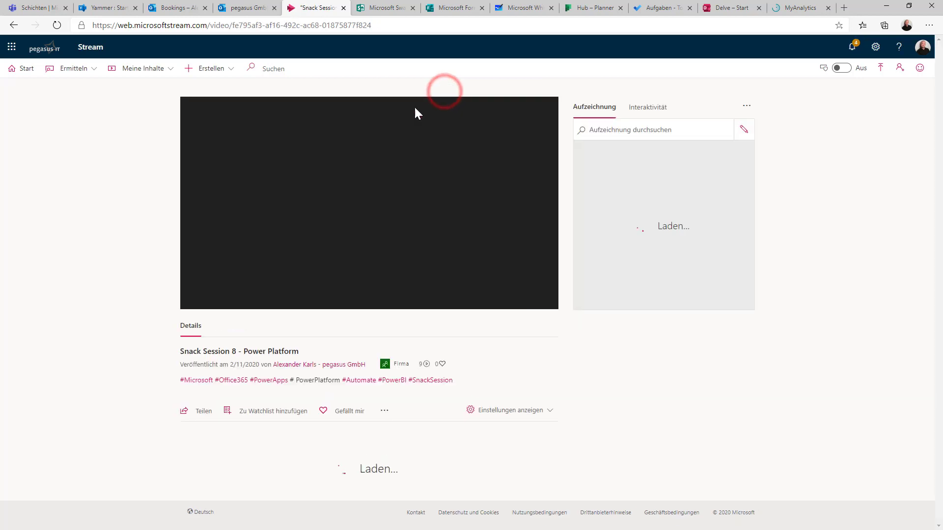
# - Move playback of the Snack Session 8 video to the closing slide and pause it at 28:45
pyautogui.click(191, 297)
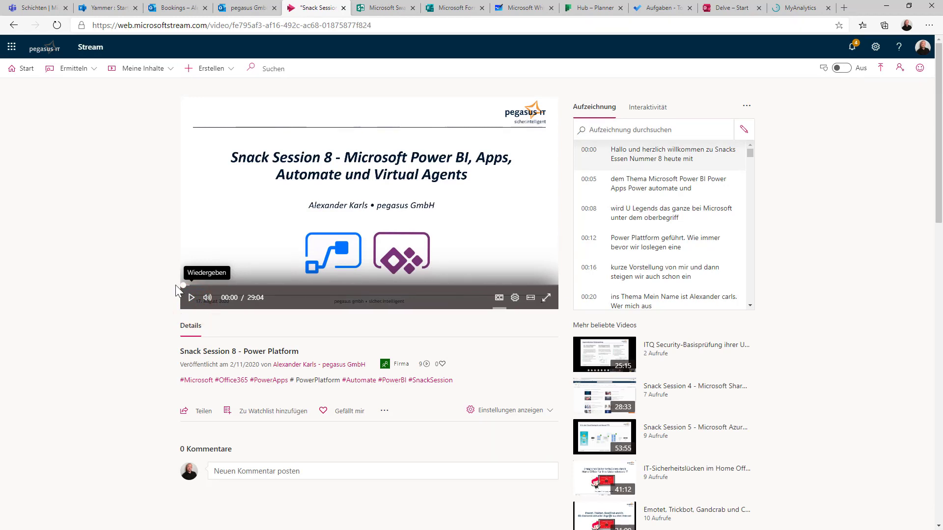
pyautogui.click(522, 285)
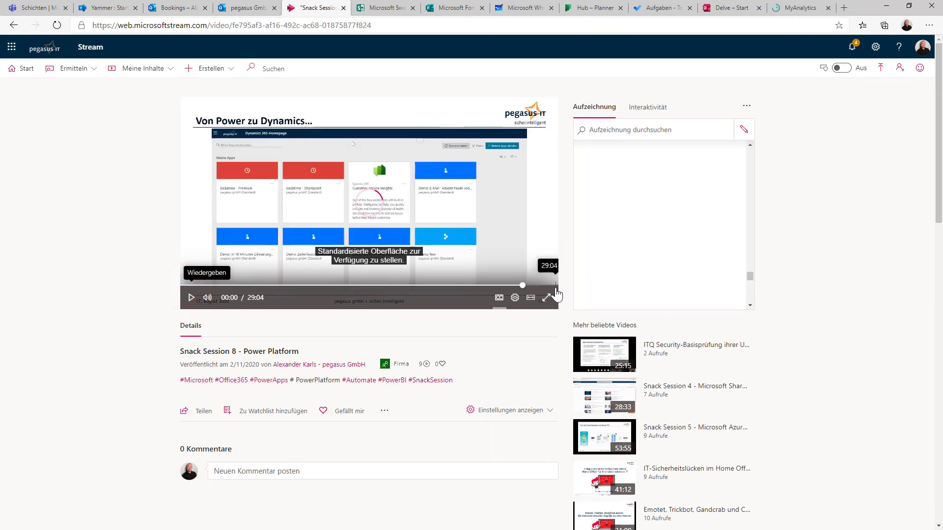
pyautogui.click(550, 285)
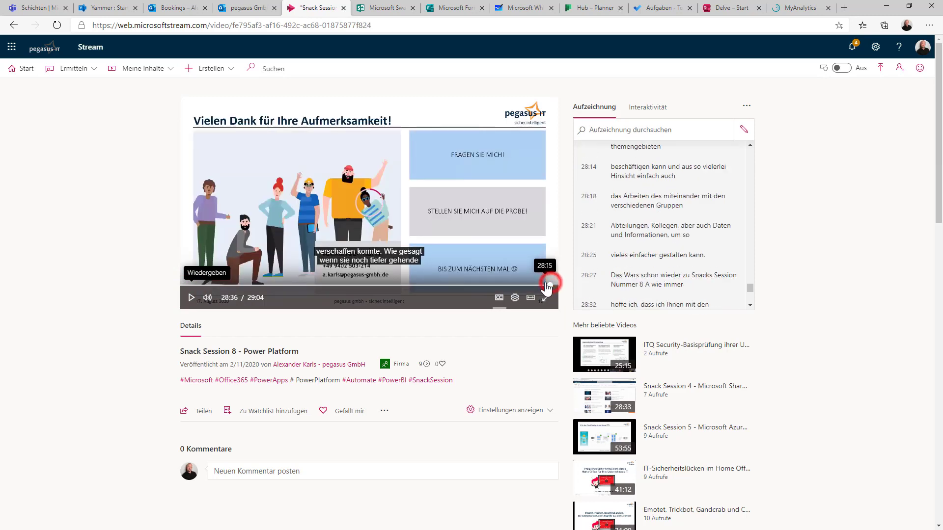
pyautogui.click(542, 285)
pyautogui.click(544, 285)
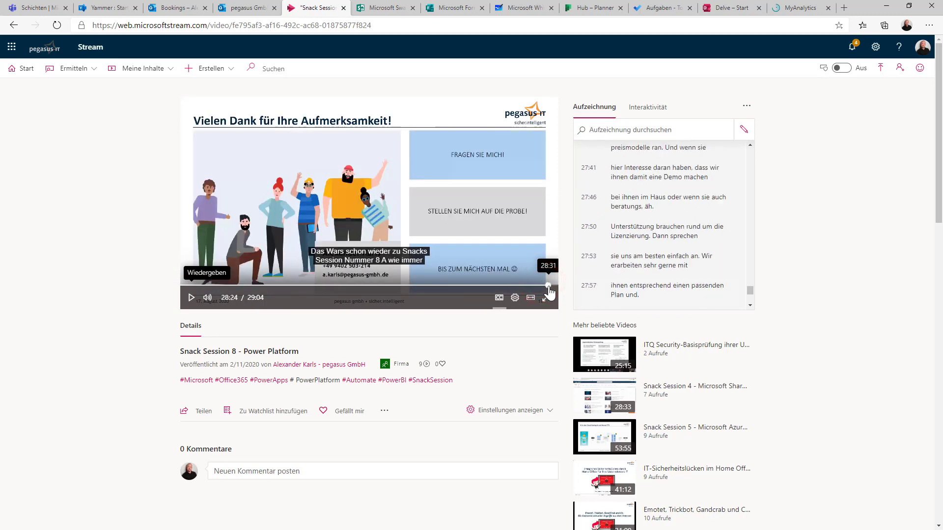
pyautogui.click(546, 286)
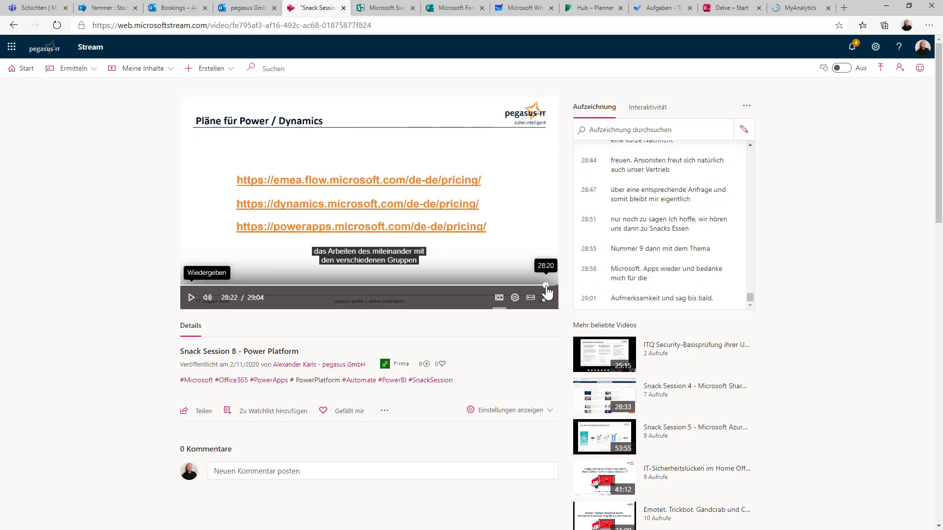
pyautogui.click(192, 298)
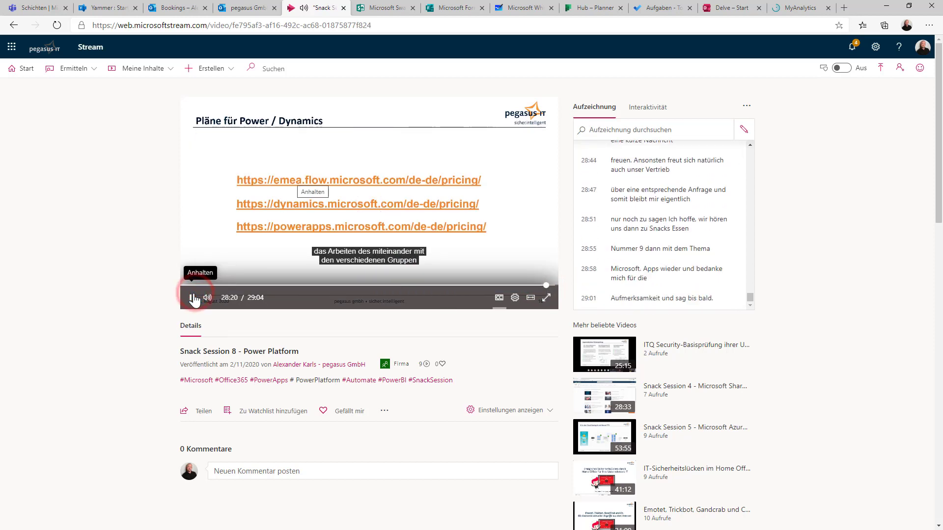
pyautogui.click(549, 285)
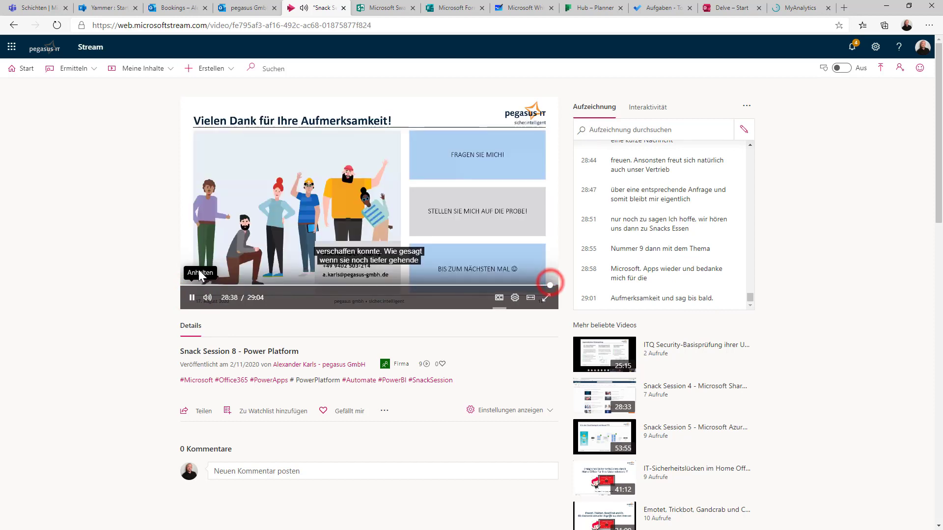
pyautogui.click(192, 299)
# - Start adding an interactive form to the Snack Session 8 video at 28:45 and read the form name hint
pyautogui.click(647, 108)
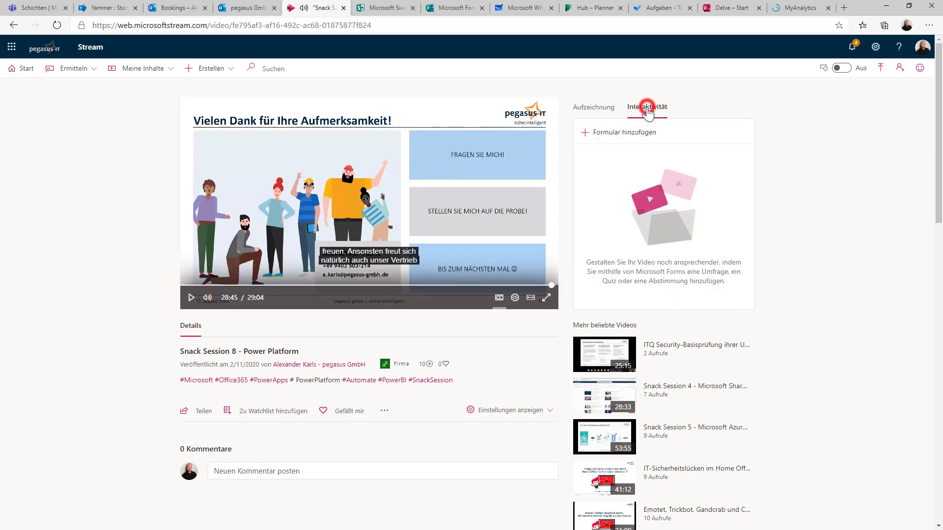
pyautogui.click(609, 133)
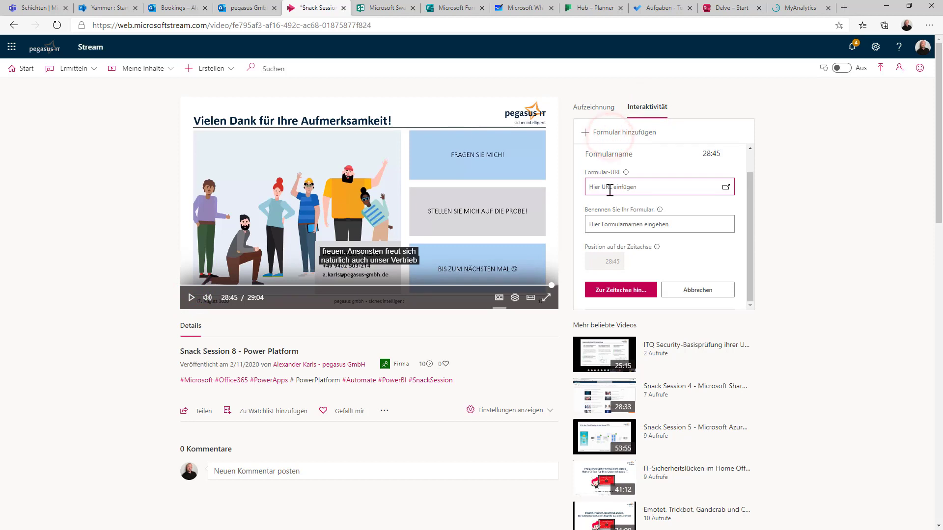
pyautogui.moveTo(659, 210)
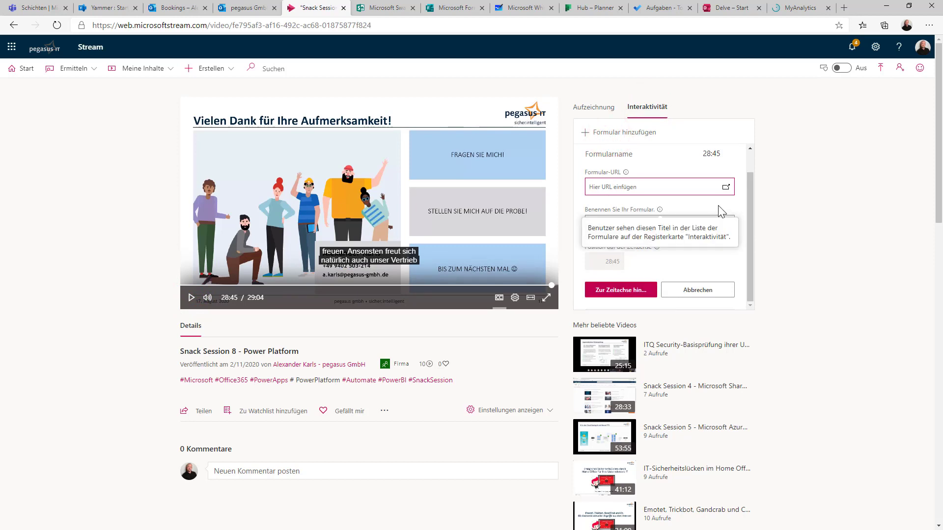
# - Copy the web address of the myPegasus - Feedback form in Microsoft Forms and return to the Stream video
pyautogui.click(726, 188)
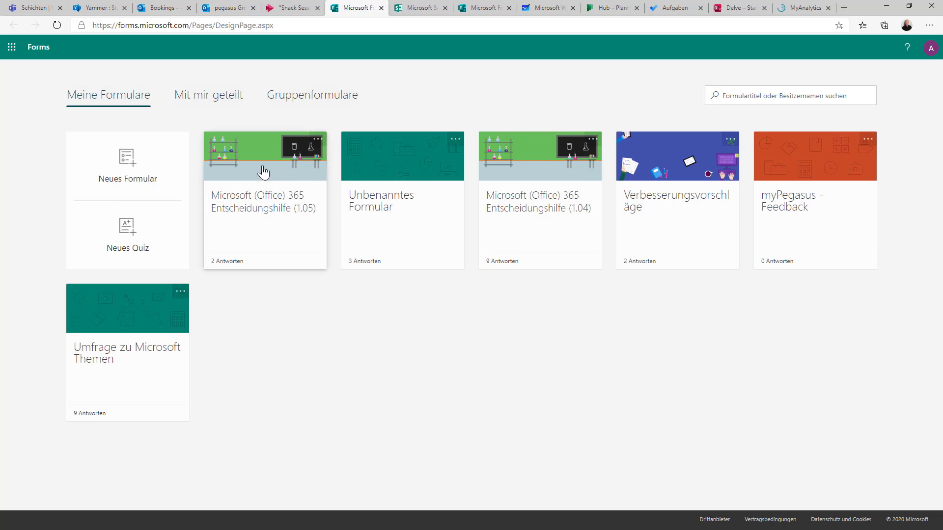
pyautogui.click(828, 165)
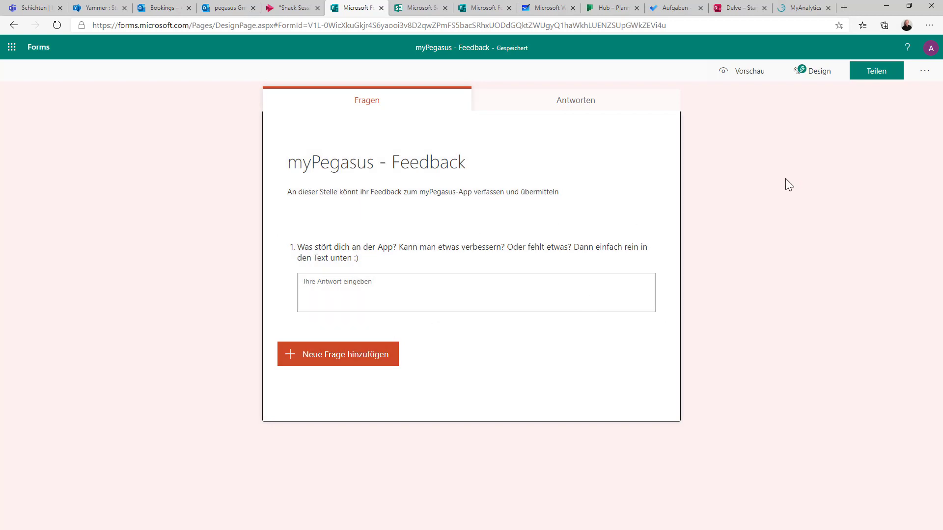
pyautogui.click(308, 25)
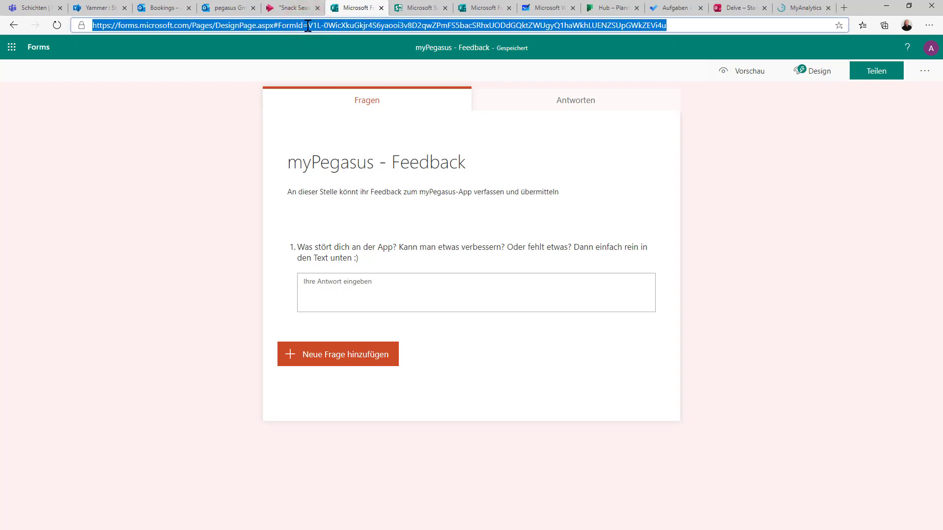
pyautogui.click(295, 8)
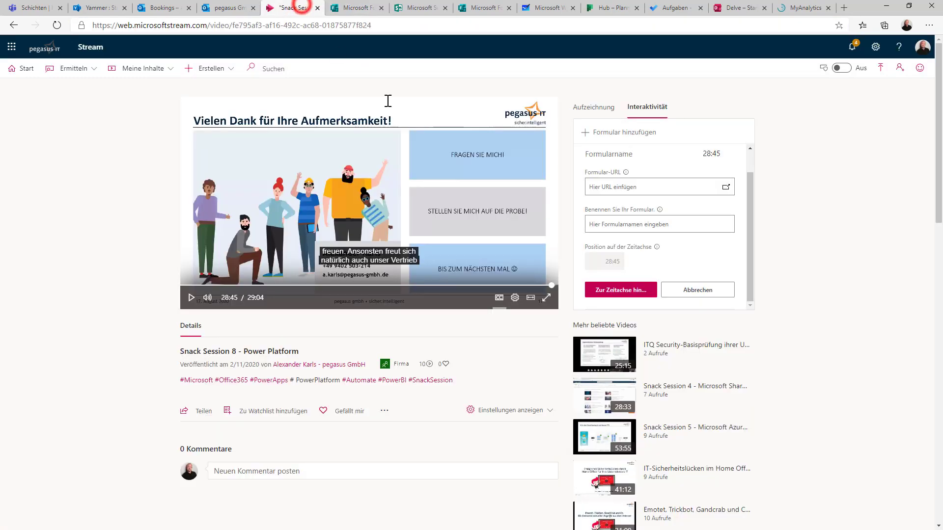
# - Paste the copied form address, name the form Abfrage, and add it to the video timeline at 28:45
pyautogui.click(633, 187)
pyautogui.hotkey('ctrl', 'v')
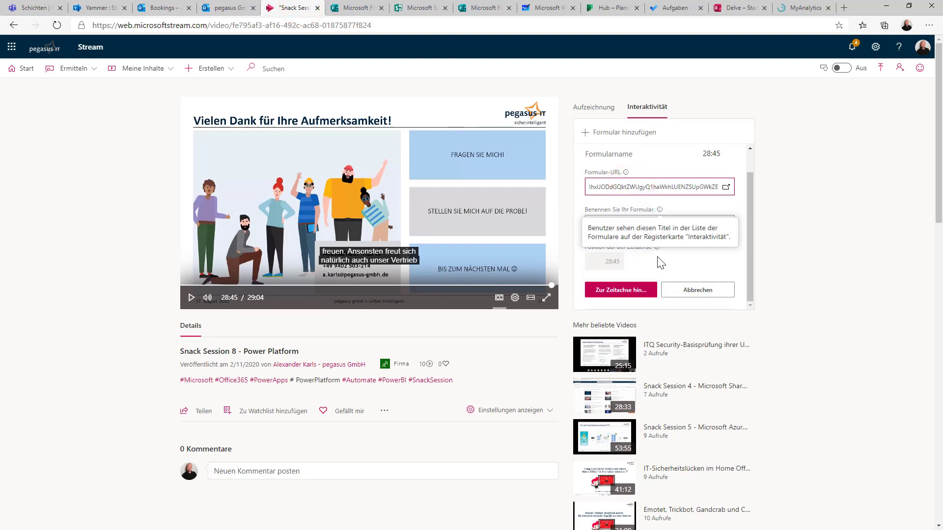
pyautogui.click(678, 223)
pyautogui.write('Av')
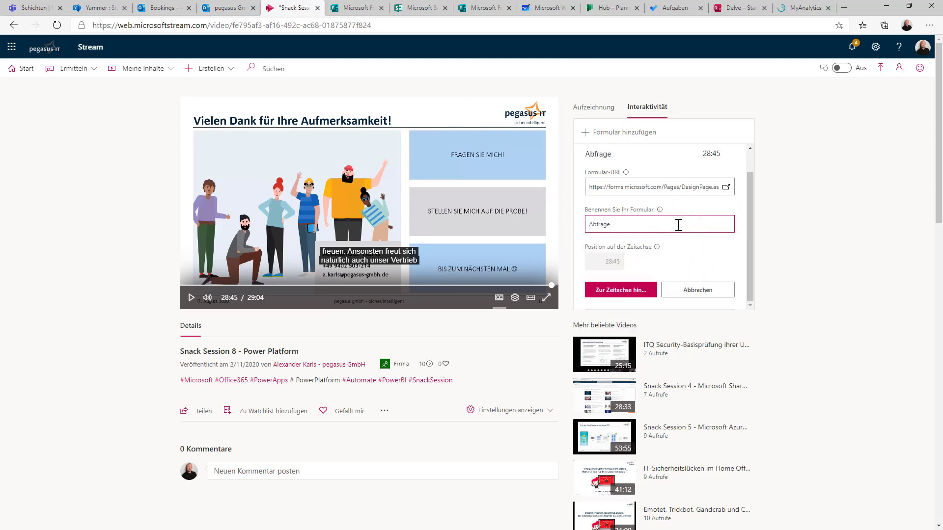
pyautogui.click(638, 291)
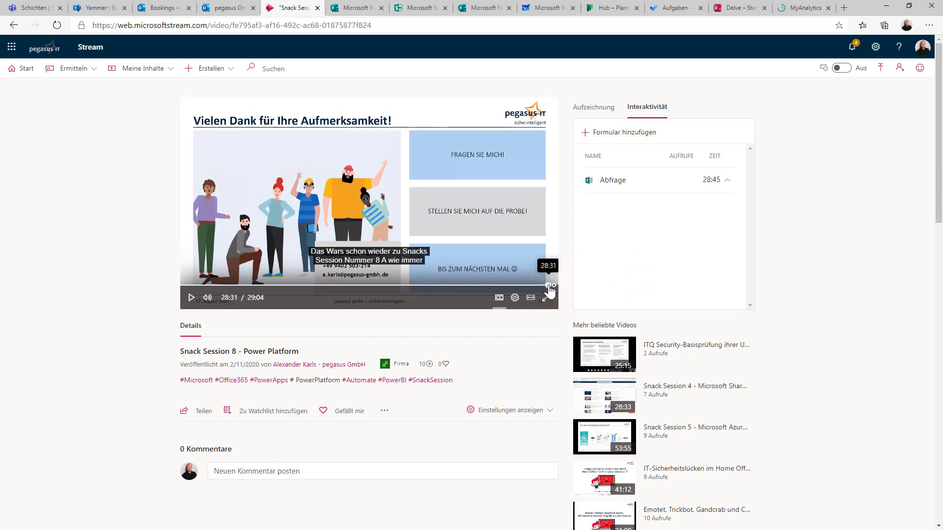
# - Look through the embedded myPegasus - Feedback form in the player and switch back to the video
pyautogui.scroll(-9, 468, 300)
pyautogui.scroll(10, 351, 300)
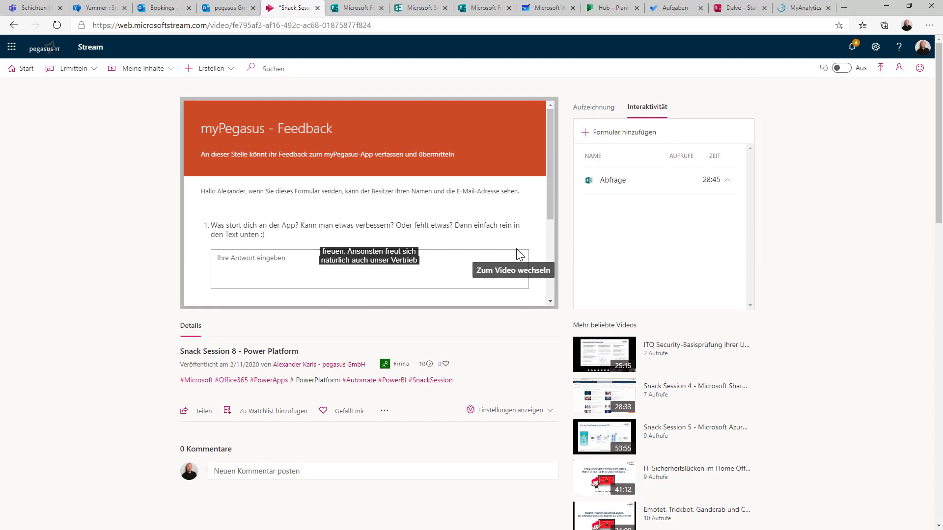
pyautogui.scroll(-2, 517, 254)
pyautogui.scroll(2, 516, 248)
pyautogui.click(498, 270)
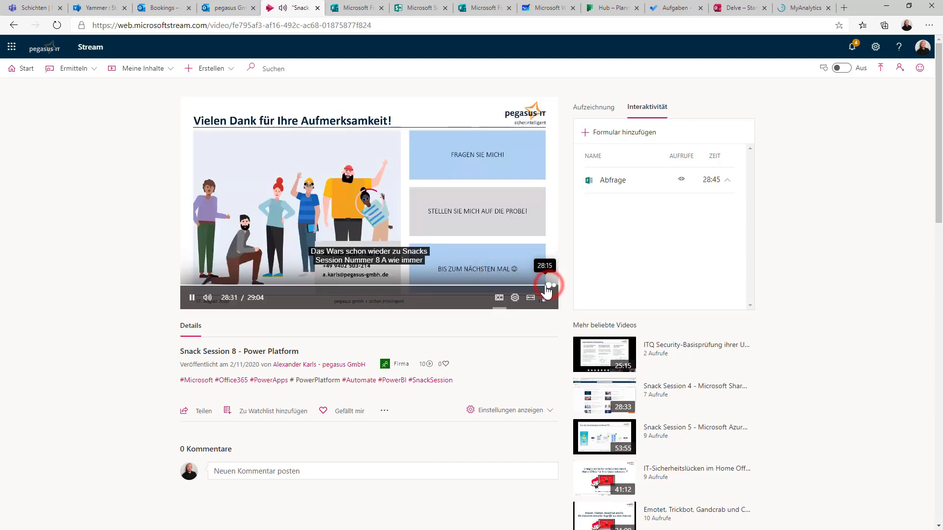
# - Replay the closing section from 28:31 with the sound muted, check the Abfrage form prompt, and pause the video
pyautogui.click(548, 286)
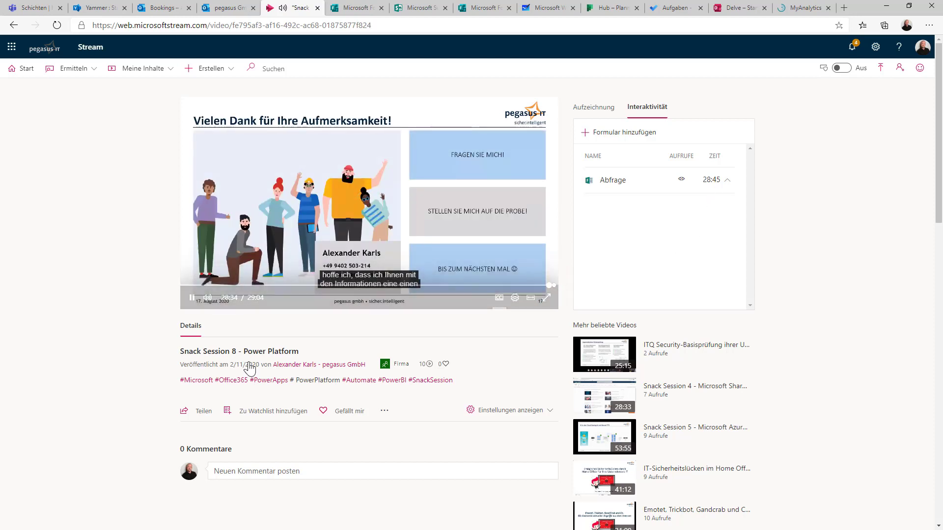
pyautogui.click(207, 298)
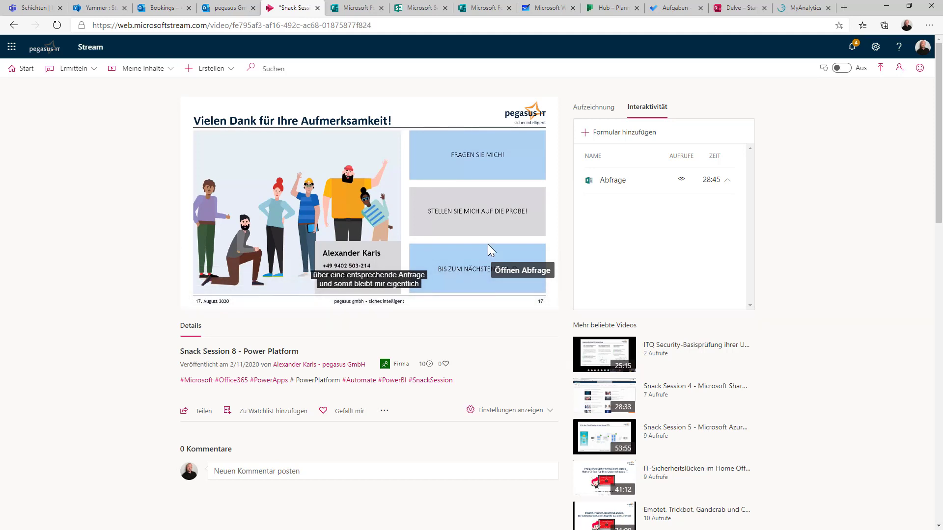
pyautogui.click(527, 269)
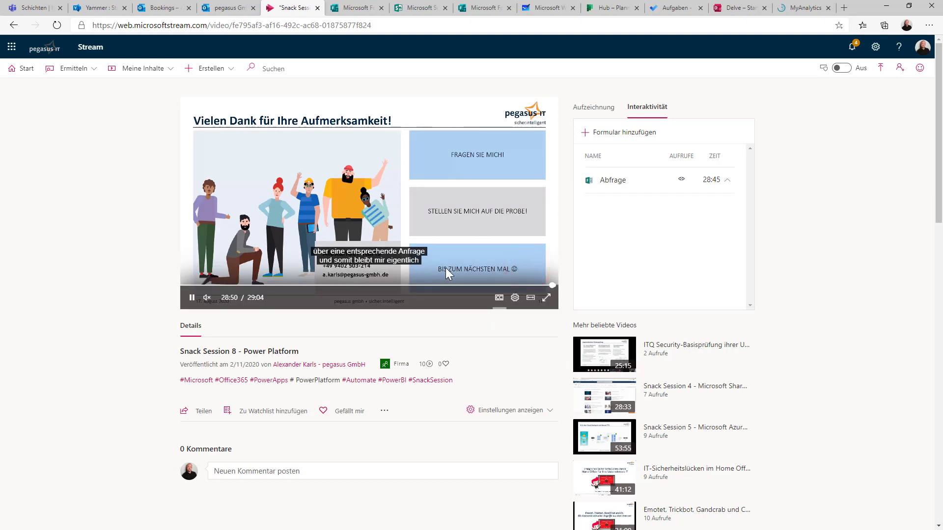
pyautogui.click(79, 226)
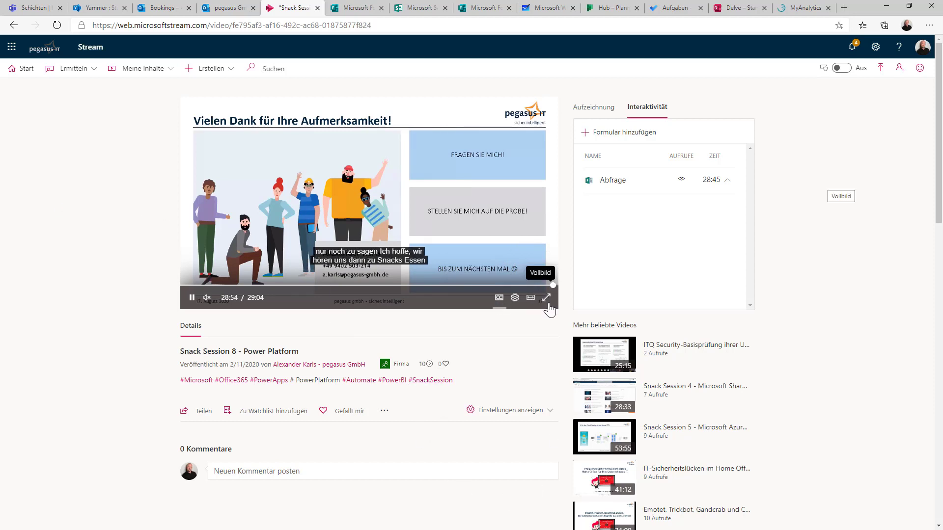
pyautogui.click(549, 285)
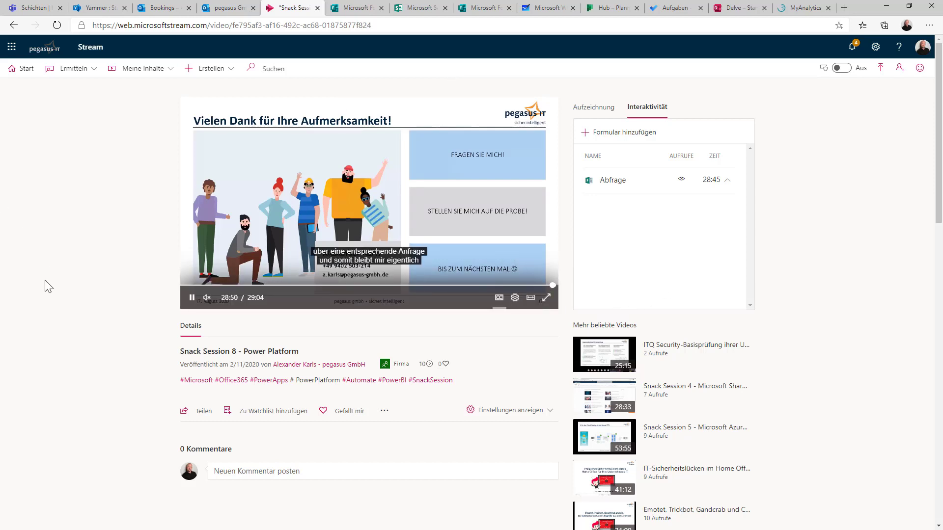
pyautogui.press('space')
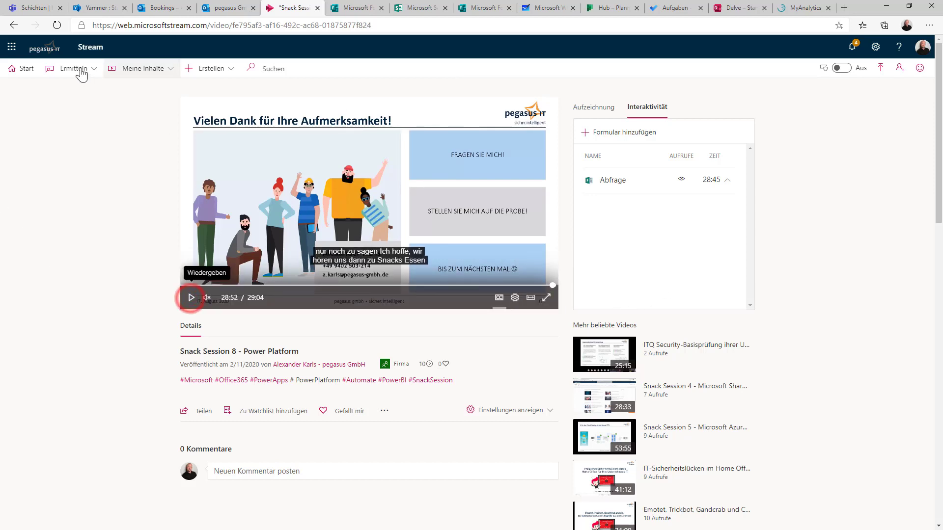
# - On the Stream start page, briefly preview the live event introduction video, close it, and show all popular channels
pyautogui.click(25, 70)
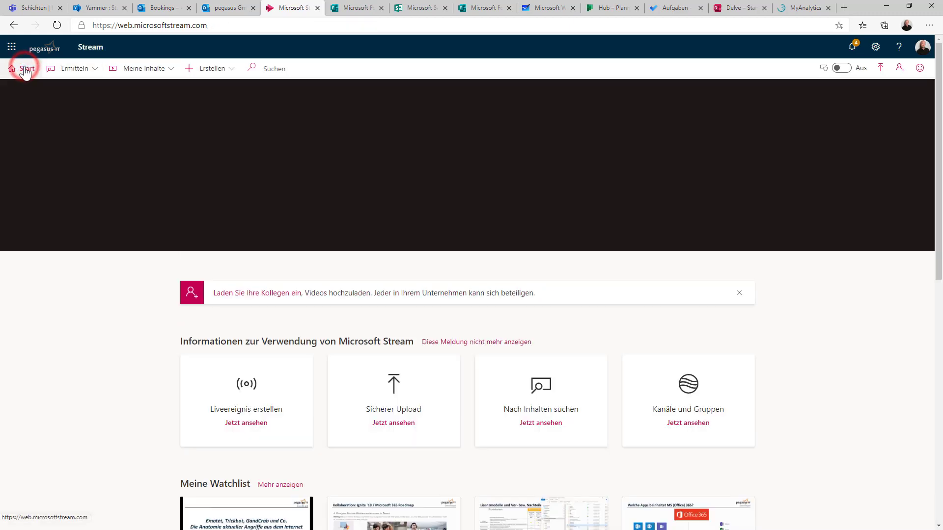
pyautogui.scroll(-5, 133, 348)
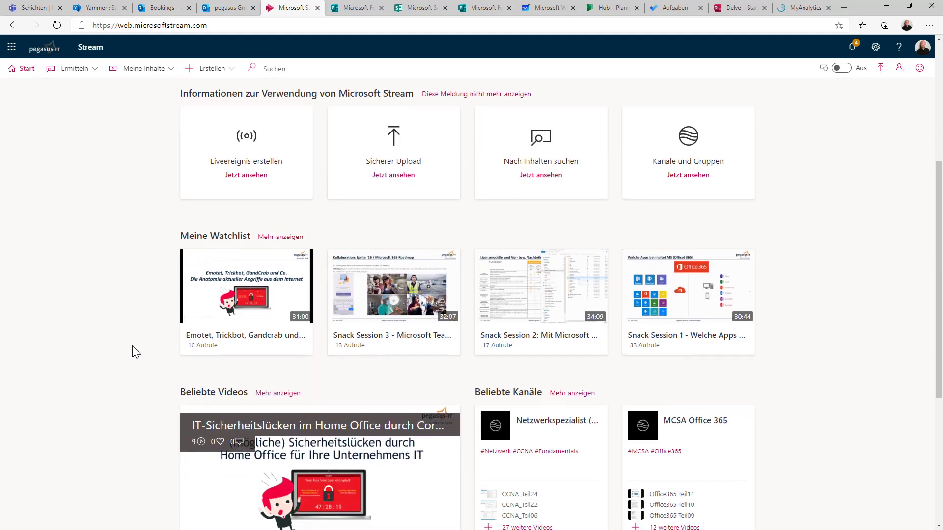
pyautogui.click(259, 148)
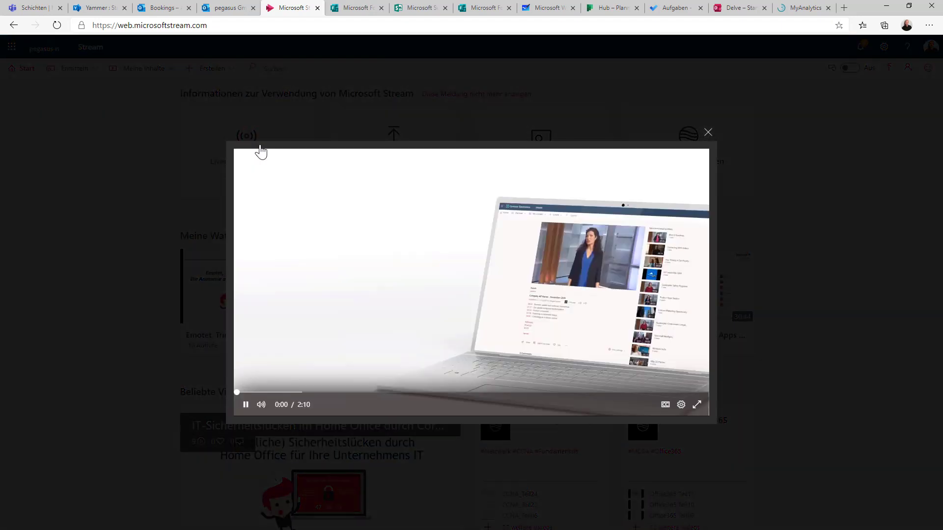
pyautogui.click(245, 405)
pyautogui.click(708, 133)
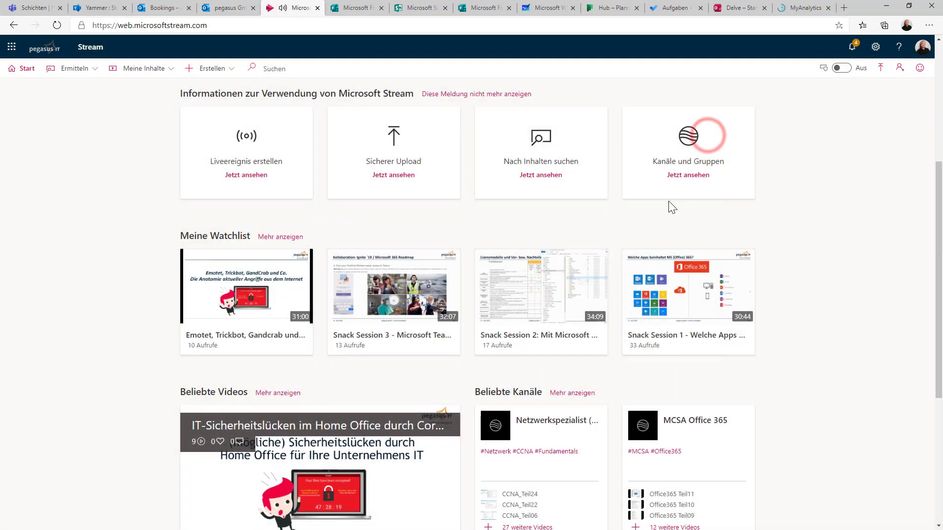
pyautogui.click(254, 153)
pyautogui.click(711, 134)
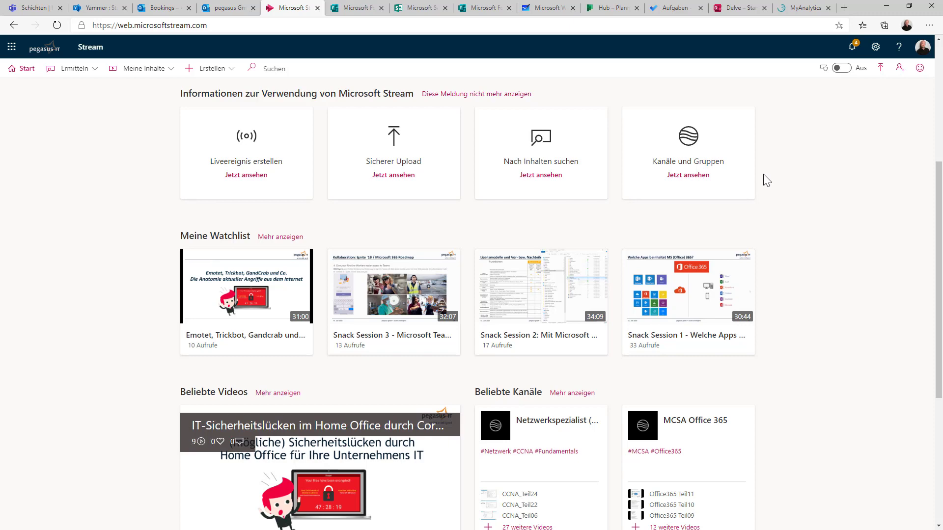
pyautogui.click(565, 396)
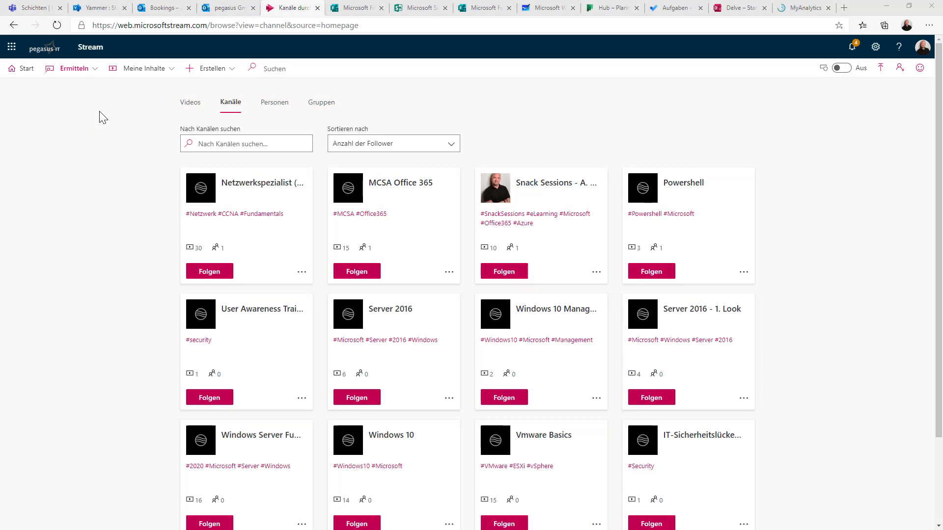
# - Show the Sway slide in the presentation, return to the browser, and bring up the Sway start page
pyautogui.hotkey('alt', 'Tab')
pyautogui.press('Right')
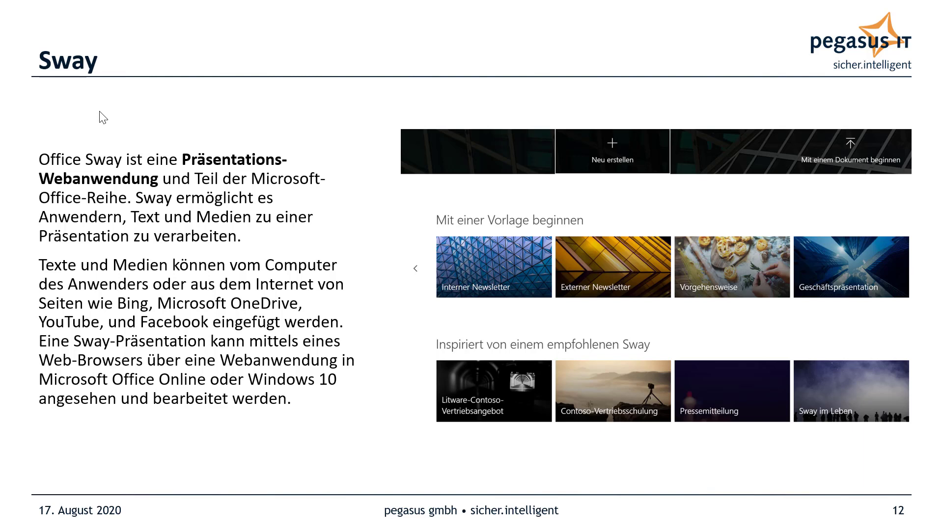
pyautogui.hotkey('alt', 'Tab')
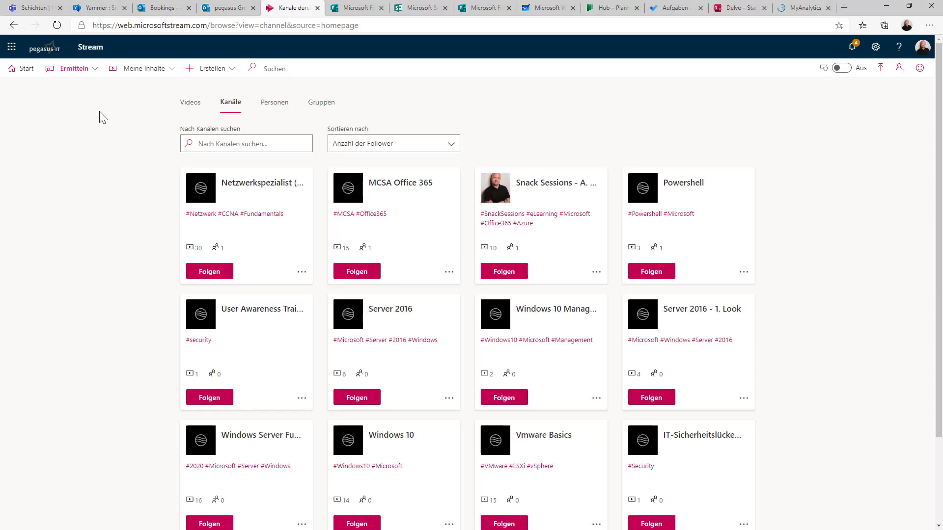
pyautogui.click(412, 8)
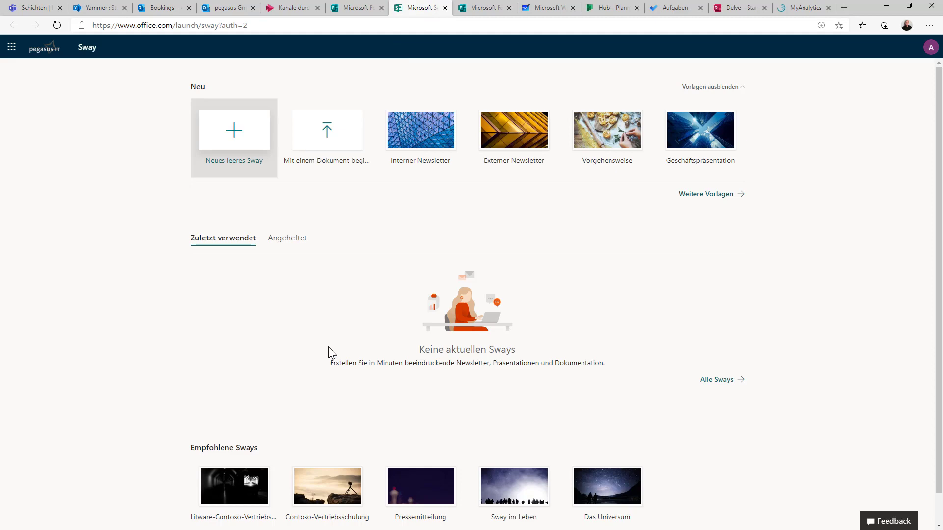
# - Open the Externer Newsletter template and examine it down to the Kontakt section, flipping through its example picture stack
pyautogui.click(502, 143)
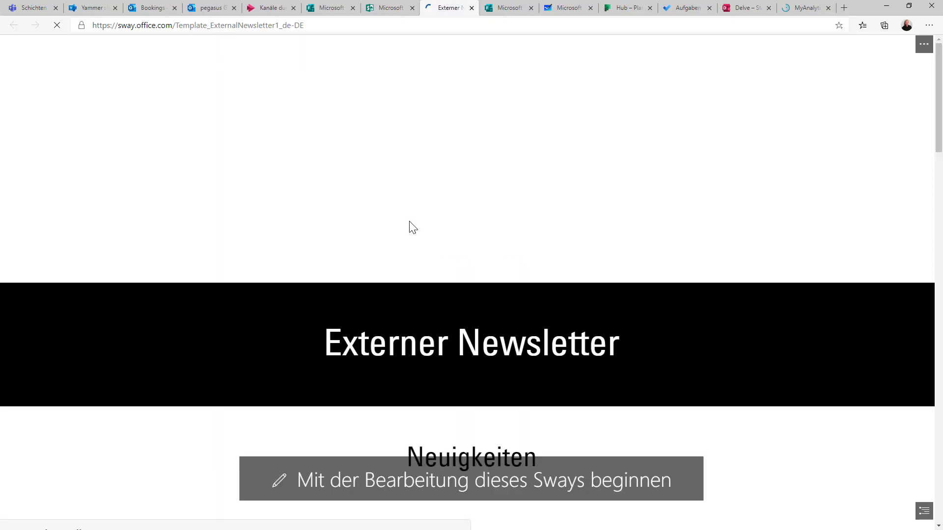
pyautogui.scroll(-3, 491, 260)
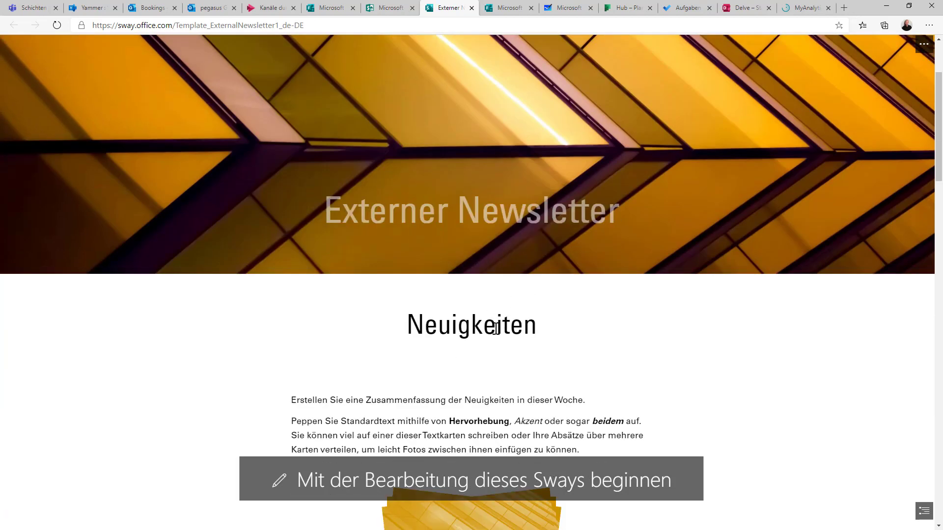
pyautogui.scroll(-2, 497, 328)
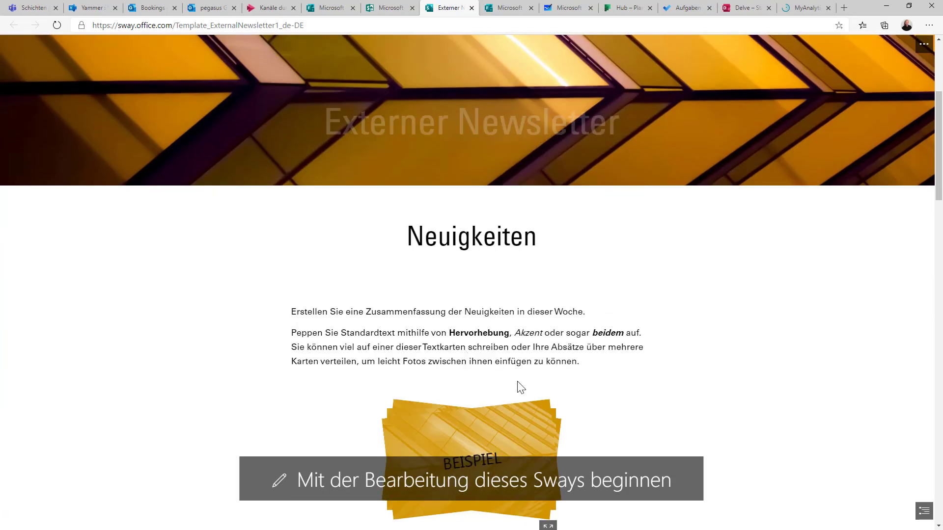
pyautogui.scroll(-6, 521, 388)
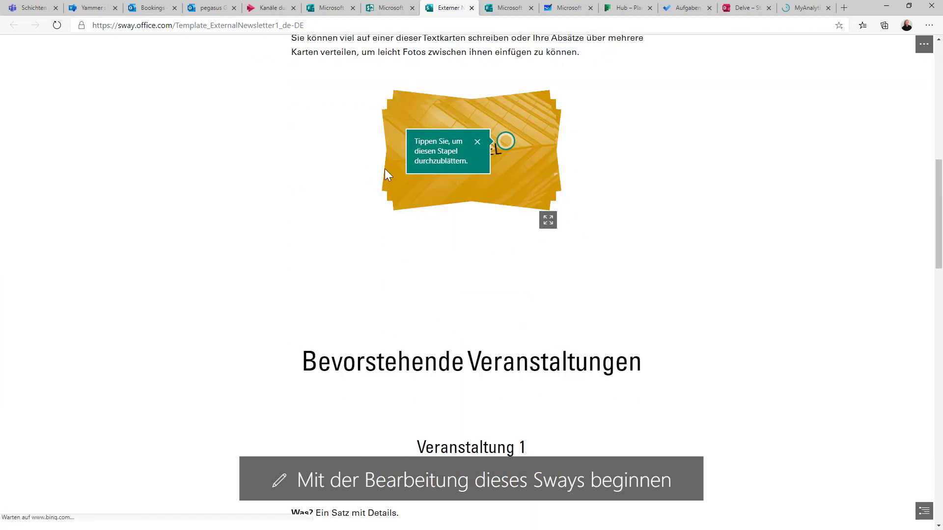
pyautogui.click(506, 142)
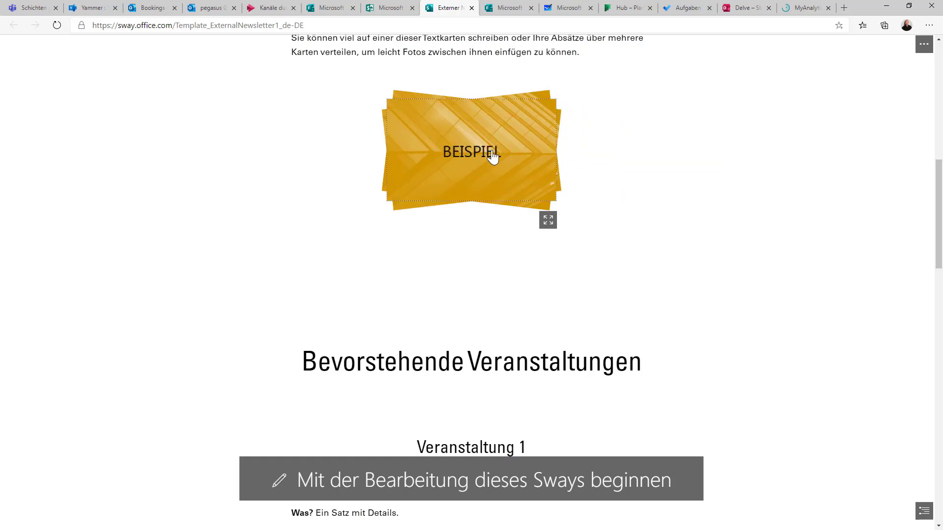
pyautogui.scroll(-3, 470, 258)
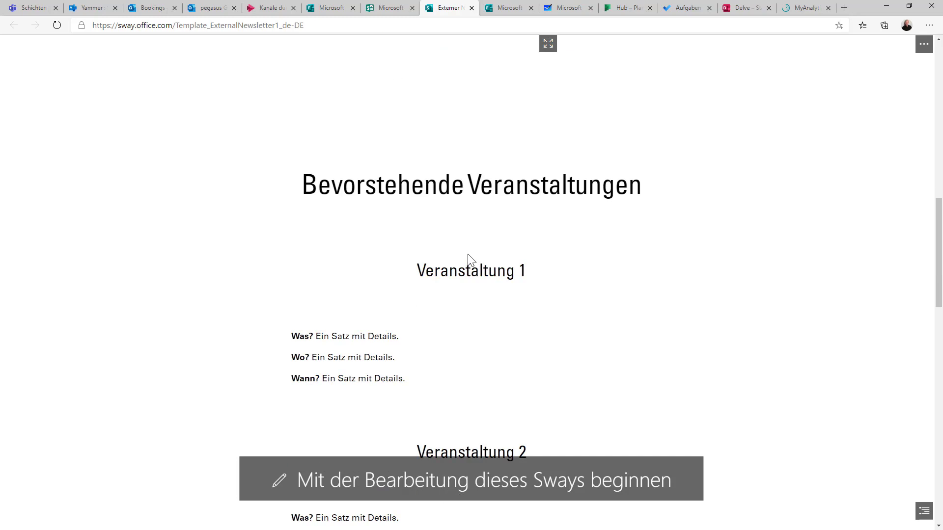
pyautogui.scroll(-3, 469, 259)
pyautogui.scroll(-3, 469, 260)
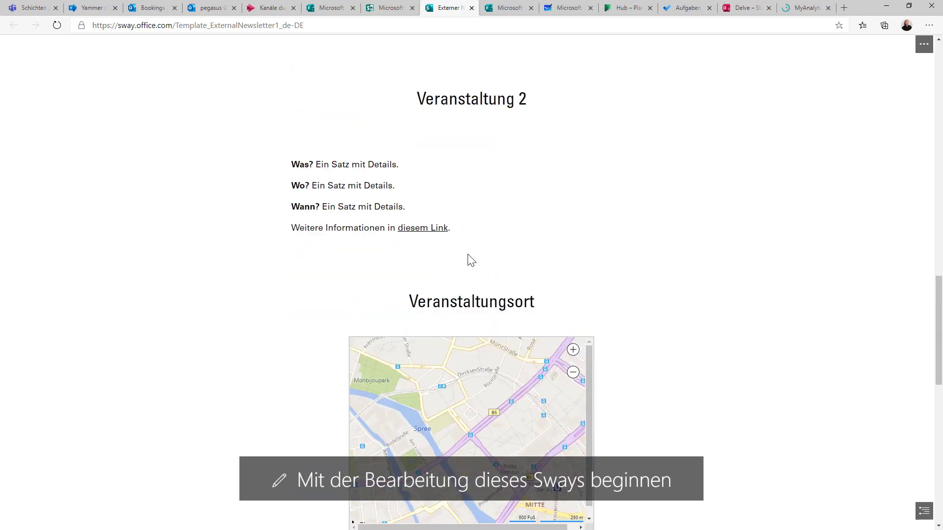
pyautogui.scroll(-2, 473, 252)
pyautogui.scroll(-3, 277, 297)
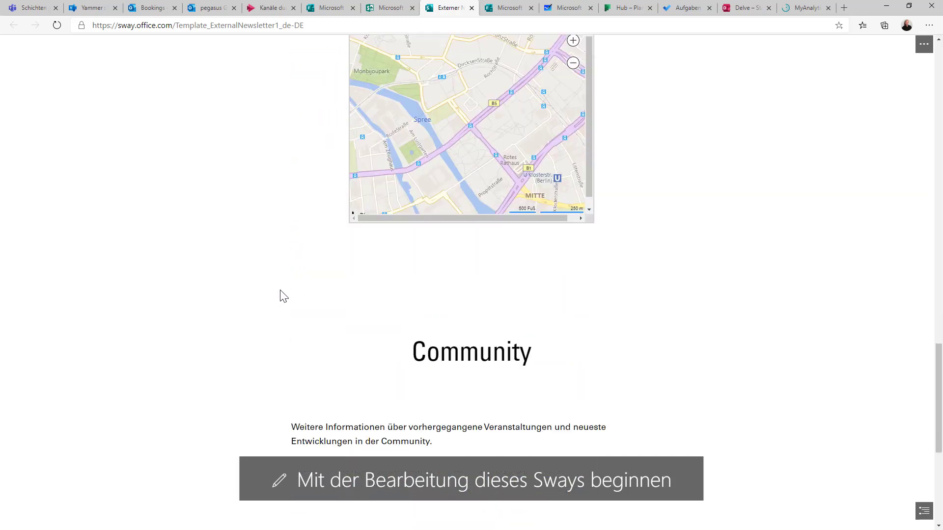
pyautogui.scroll(-3, 280, 295)
pyautogui.scroll(-1, 284, 296)
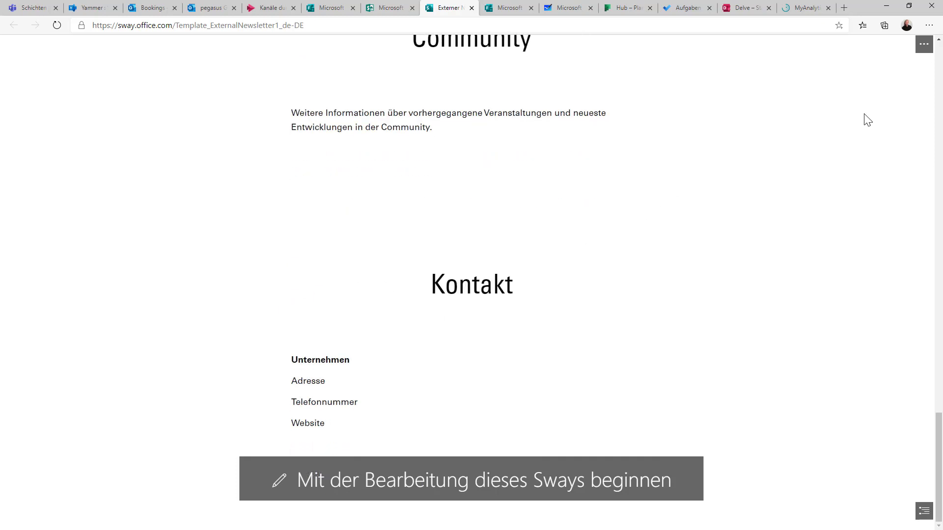
# - Check the template's additional options and start editing the Externer Newsletter as a Sway
pyautogui.click(924, 44)
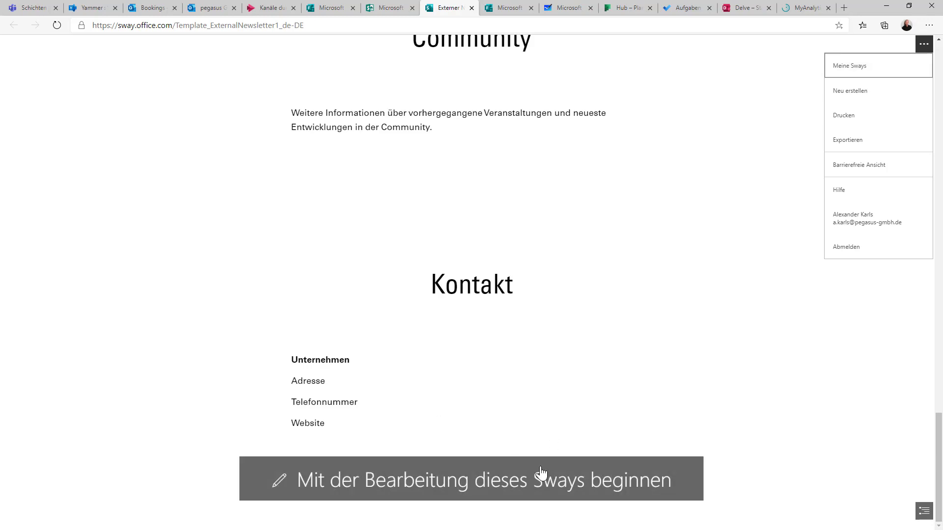
pyautogui.click(474, 498)
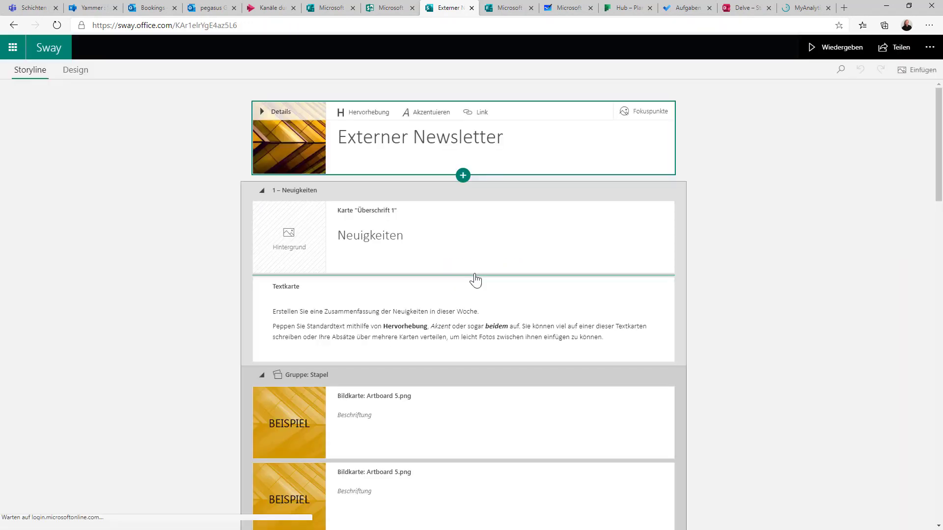
pyautogui.click(738, 220)
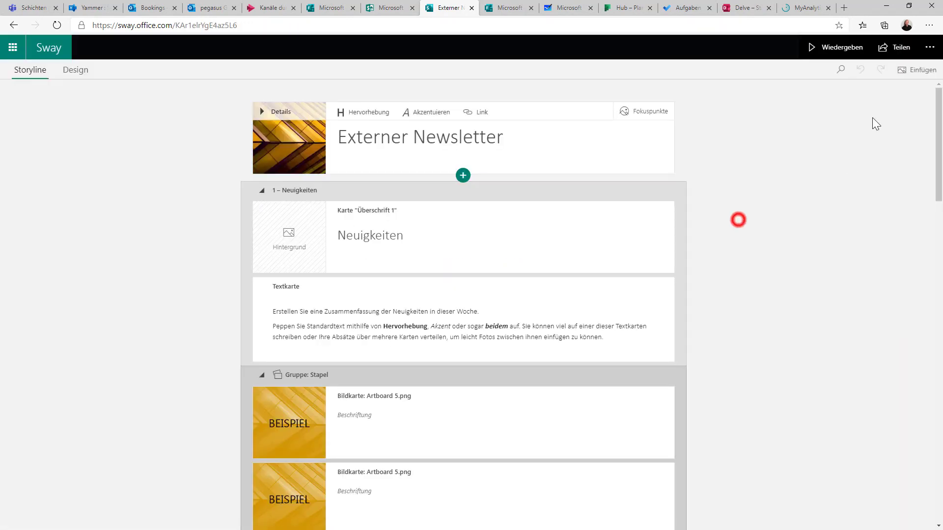
# - Play the Externer Newsletter Sway and flip through the example picture stack under Neuigkeiten
pyautogui.click(829, 57)
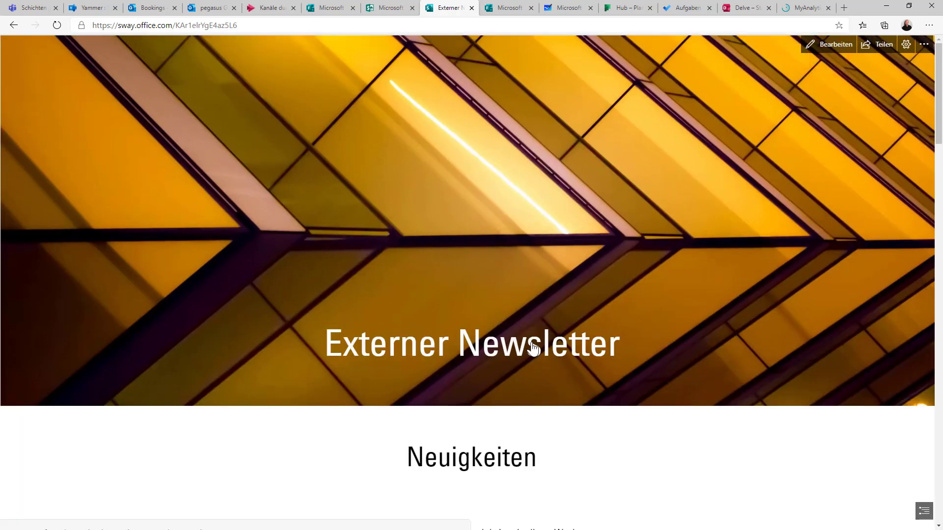
pyautogui.scroll(-10, 533, 349)
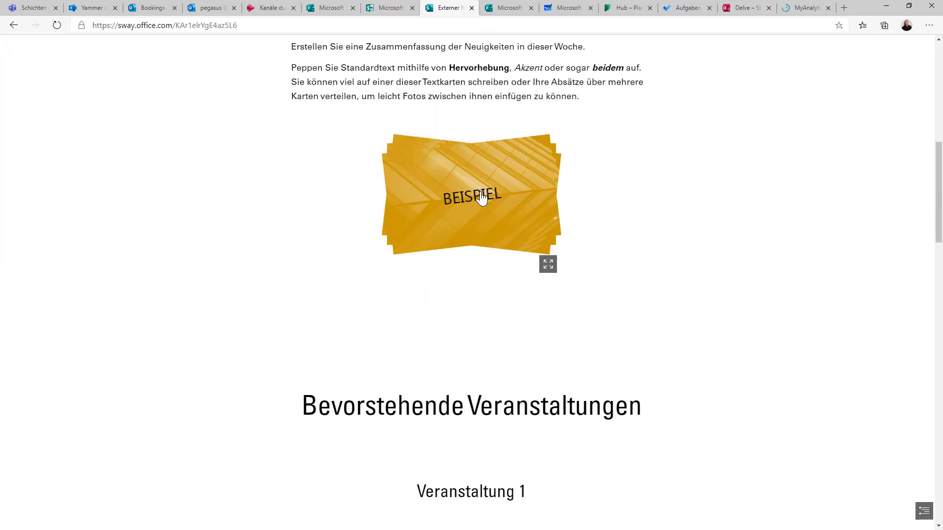
pyautogui.click(480, 197)
pyautogui.click(478, 198)
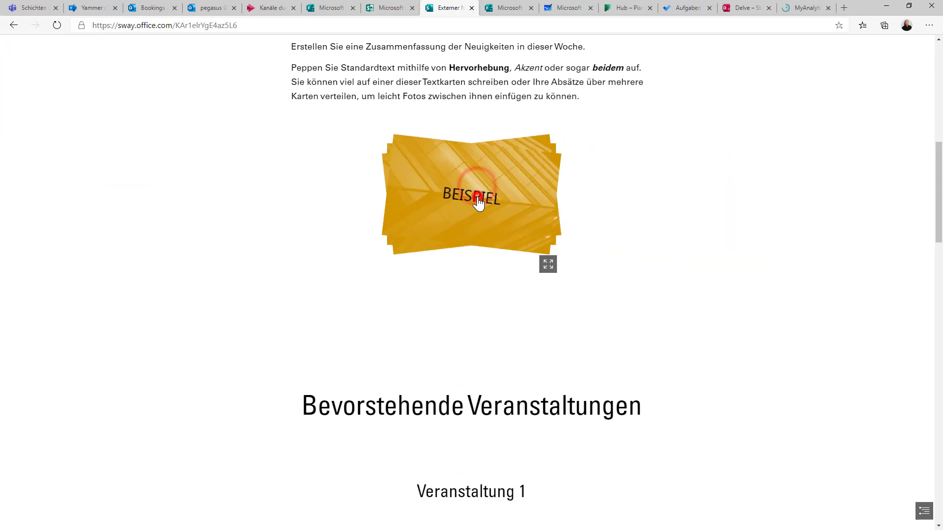
# - Flip the example picture stack once more and view the newsletter's Bevorstehende Veranstaltungen section
pyautogui.click(484, 209)
pyautogui.scroll(-9, 707, 254)
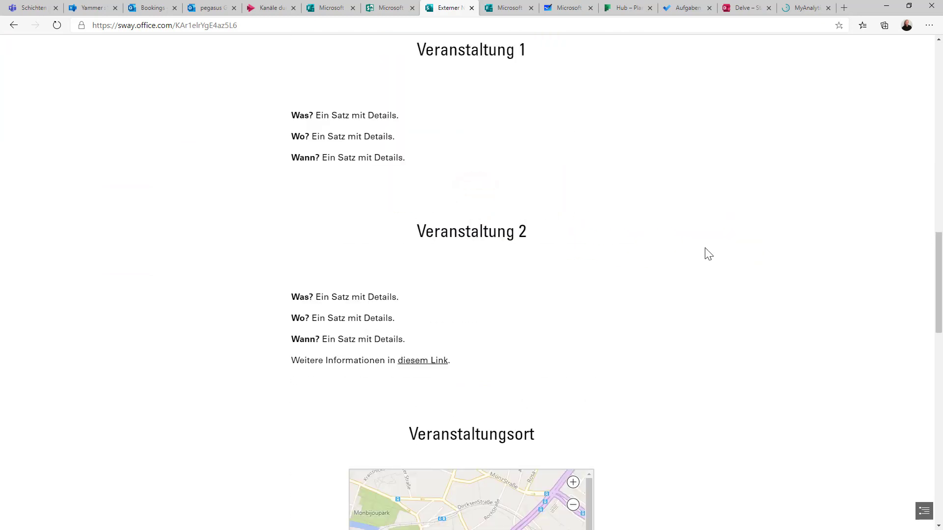
pyautogui.scroll(19, 707, 254)
# - Try the Bestimmten Personen oder Gruppen sharing option for the Sway and set sharing to Jedem mit einem Link
pyautogui.click(882, 45)
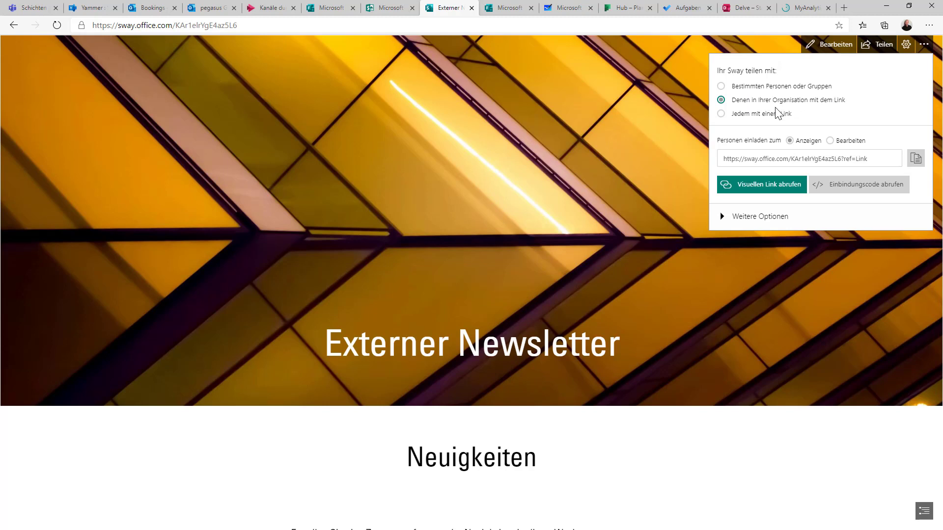
pyautogui.click(763, 86)
pyautogui.click(756, 114)
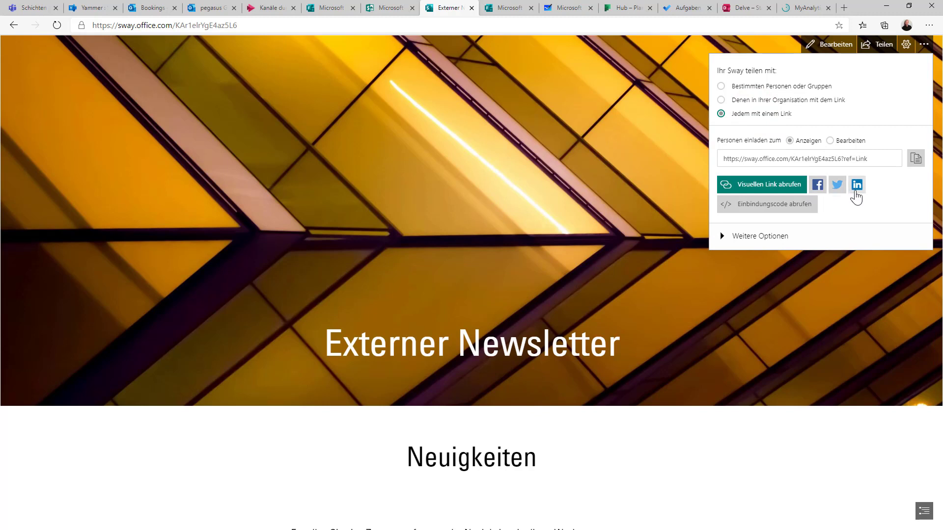
pyautogui.click(653, 170)
# - Review the played newsletter down to its Kontakt section and return to the title
pyautogui.scroll(-20, 653, 169)
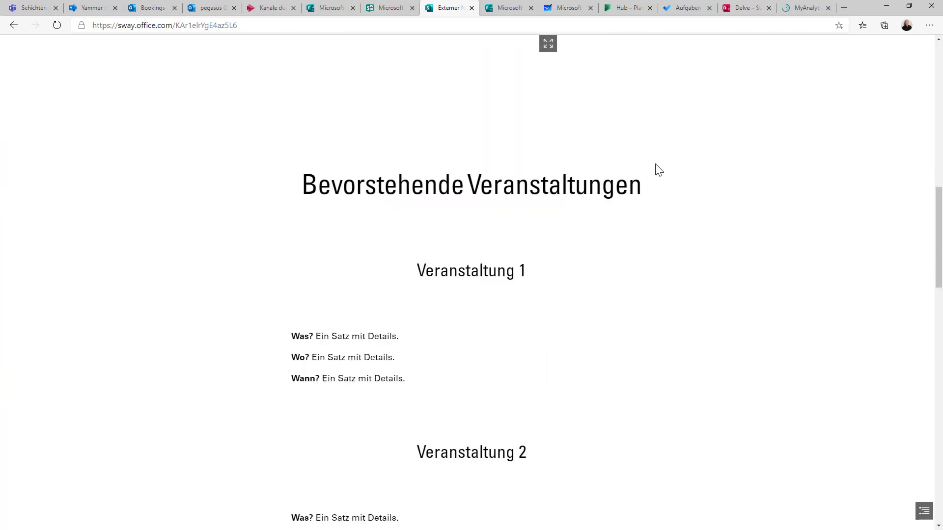
pyautogui.scroll(-15, 659, 167)
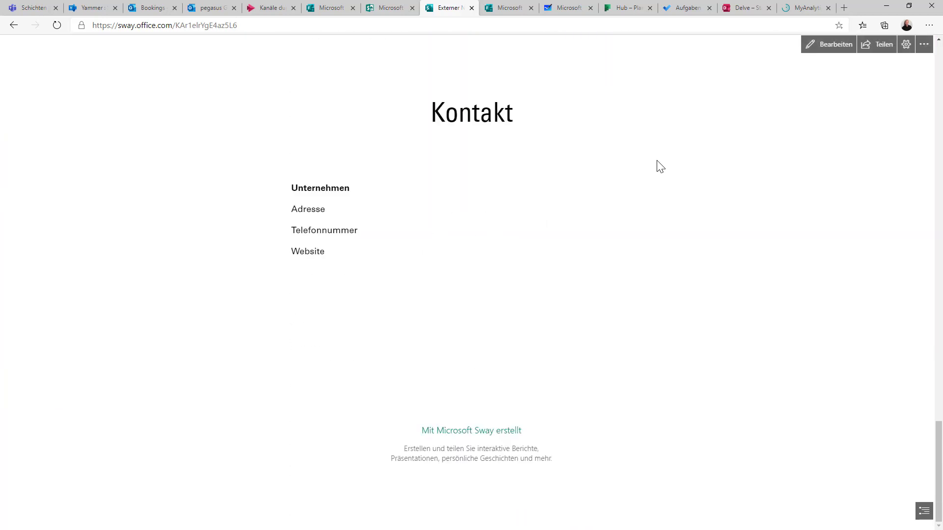
pyautogui.scroll(5, 661, 167)
pyautogui.scroll(20, 661, 167)
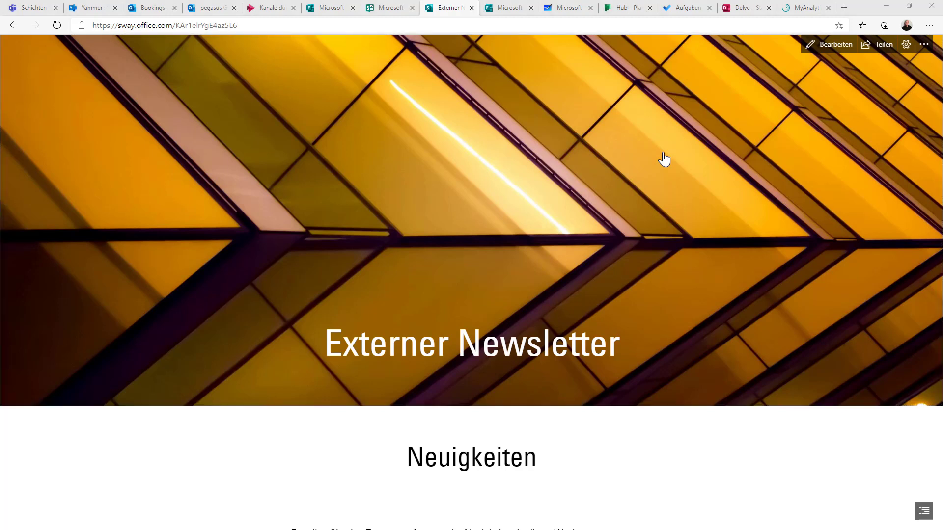
# - Show the Forms slide in the presentation, return to the browser, and bring up the Forms start page
pyautogui.hotkey('alt', 'Tab')
pyautogui.press('Right')
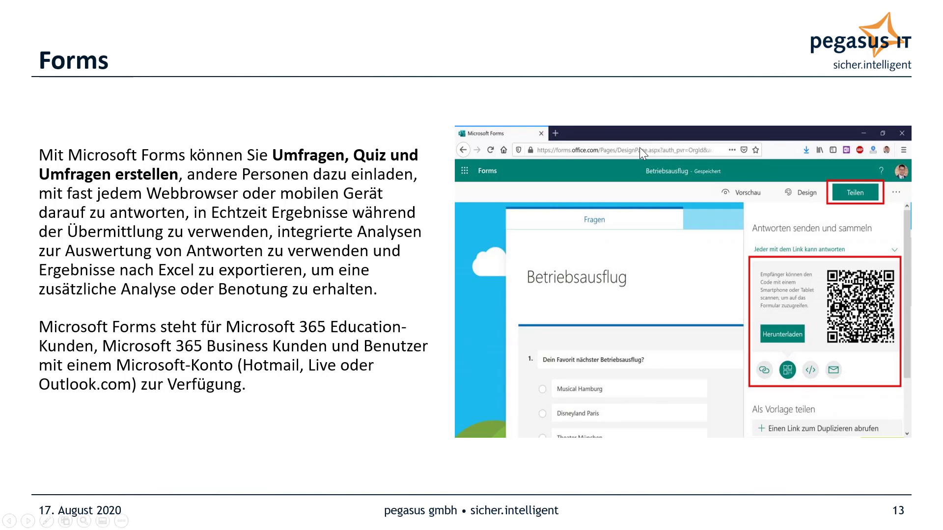
pyautogui.hotkey('alt', 'Tab')
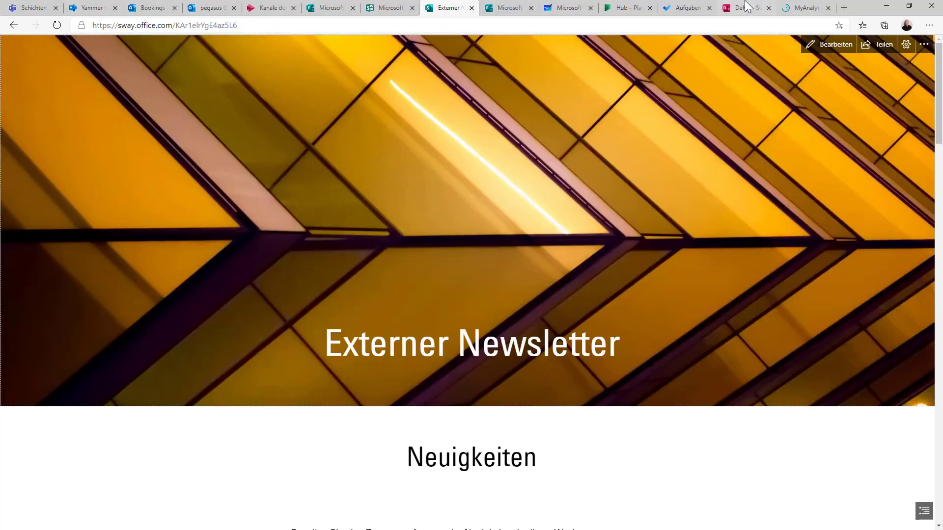
pyautogui.click(509, 8)
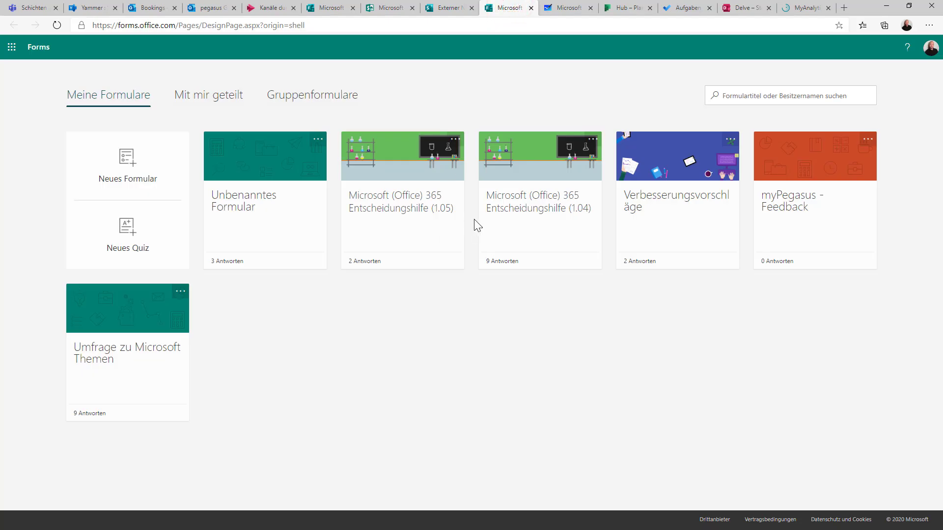
# - Open the Verbesserungsvorschläge form and examine its questions from Datum down to Nutzen, der sich aus der Verbesserung ergibt
pyautogui.click(642, 184)
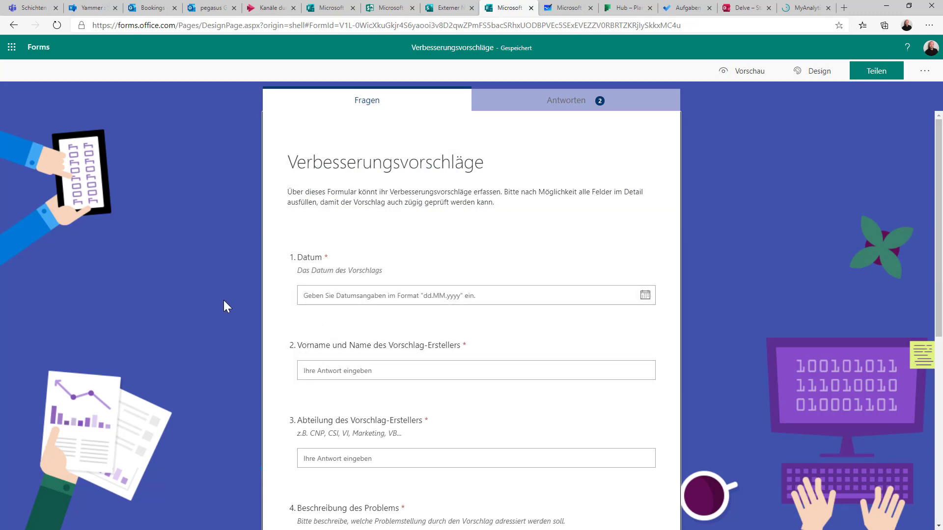
pyautogui.scroll(-4, 554, 372)
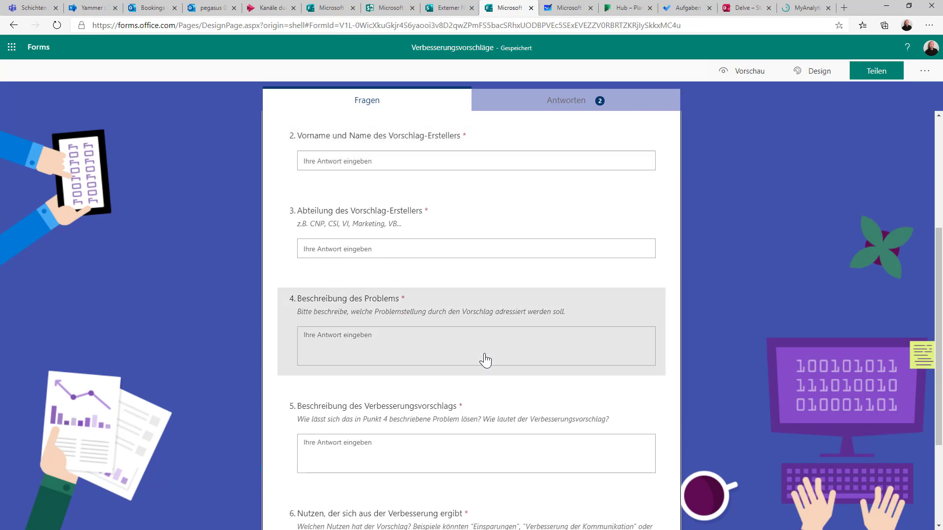
pyautogui.scroll(-2, 488, 276)
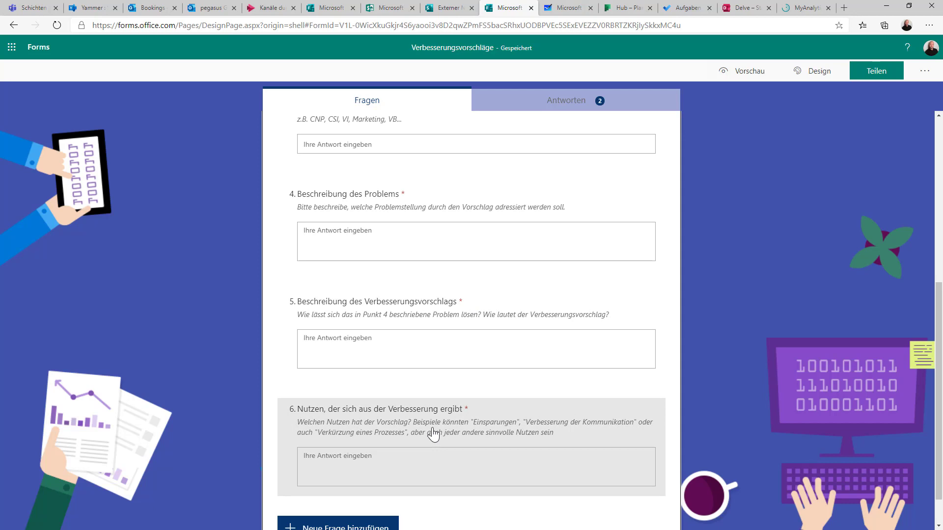
pyautogui.scroll(-1, 433, 435)
pyautogui.scroll(7, 434, 432)
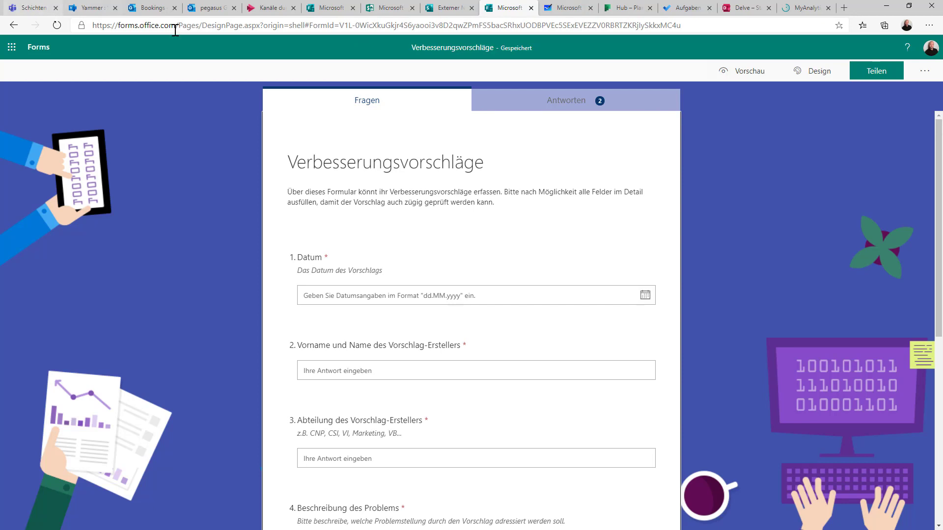
# - Go to the SharePoint Portal site and open its Verbesserungsvorschläge page
pyautogui.click(455, 22)
pyautogui.write('sh')
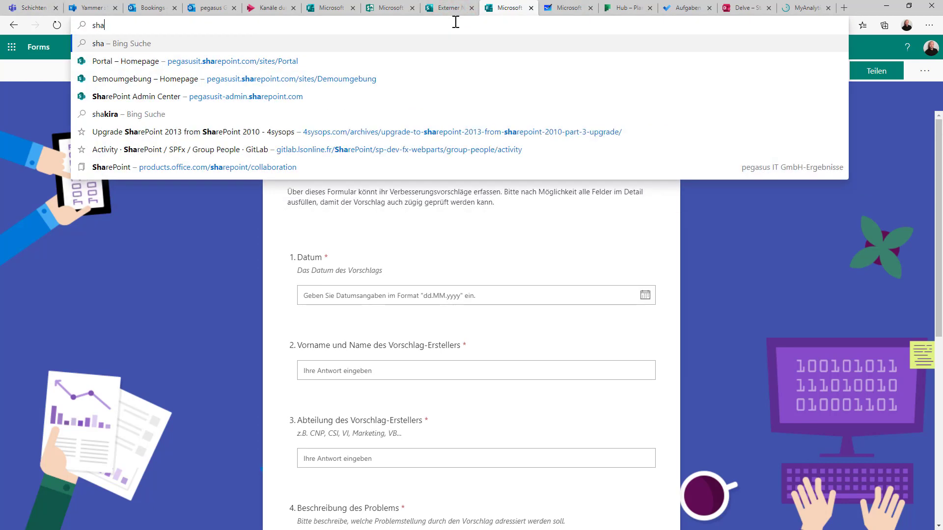
pyautogui.press('Down')
pyautogui.press('Return')
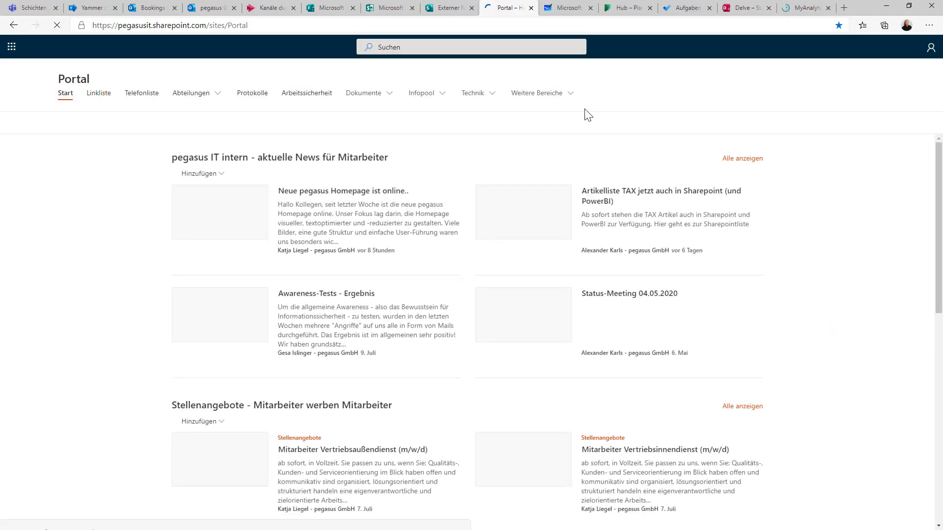
pyautogui.moveTo(577, 99)
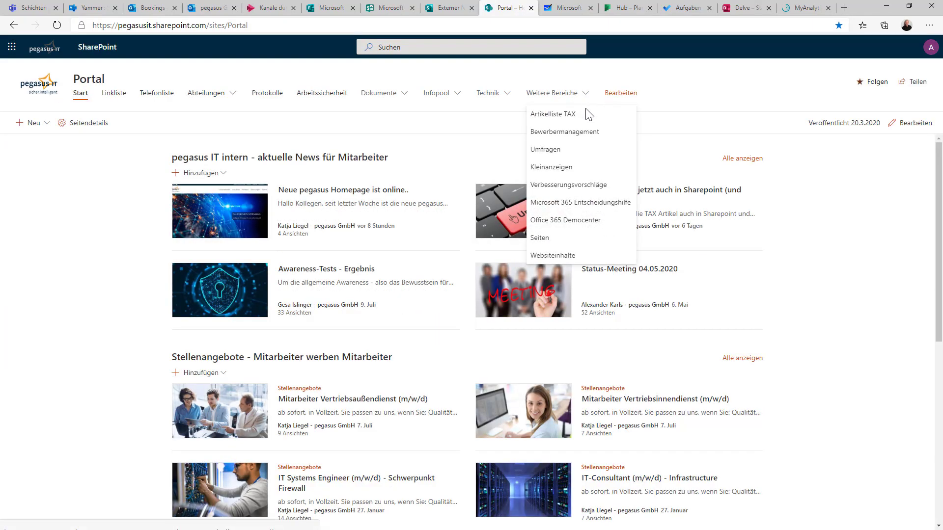
pyautogui.click(582, 186)
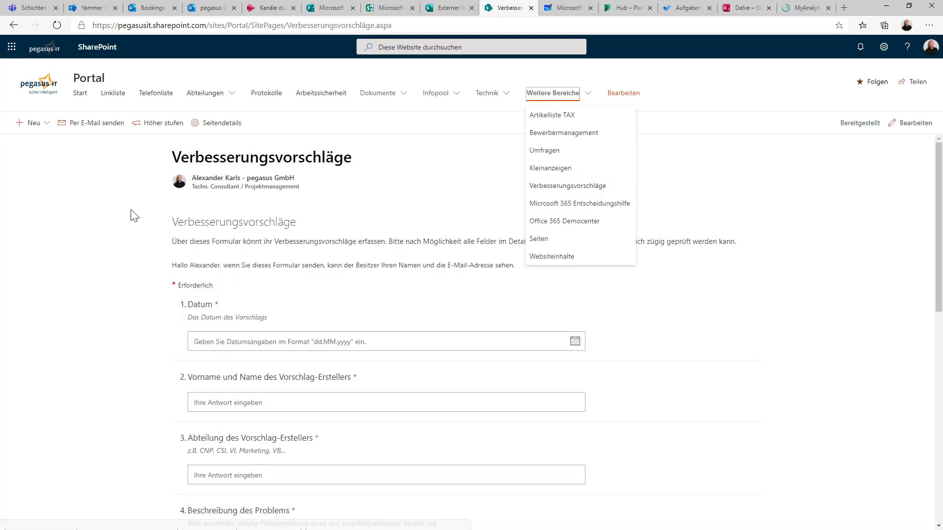
# - Review the embedded Verbesserungsvorschläge form down to its end and enable the e-mail receipt for the answers
pyautogui.click(101, 200)
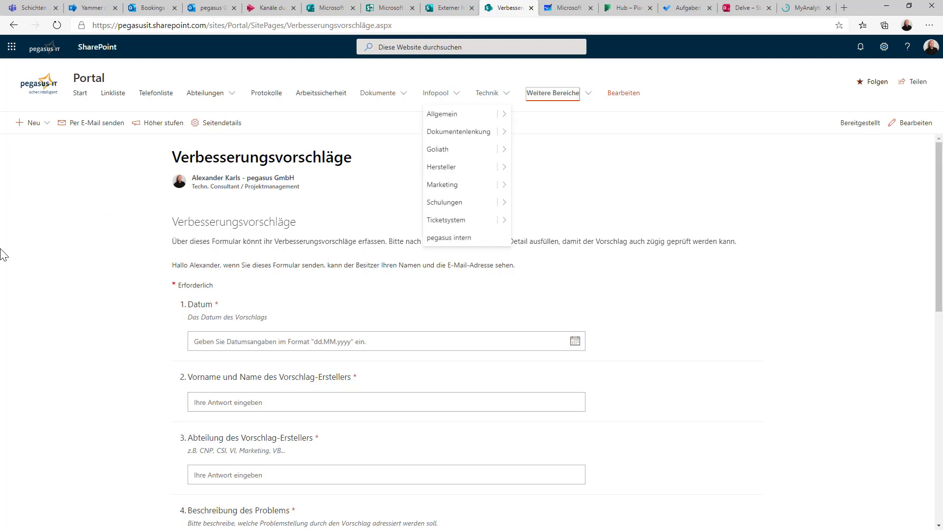
pyautogui.scroll(-2, 755, 340)
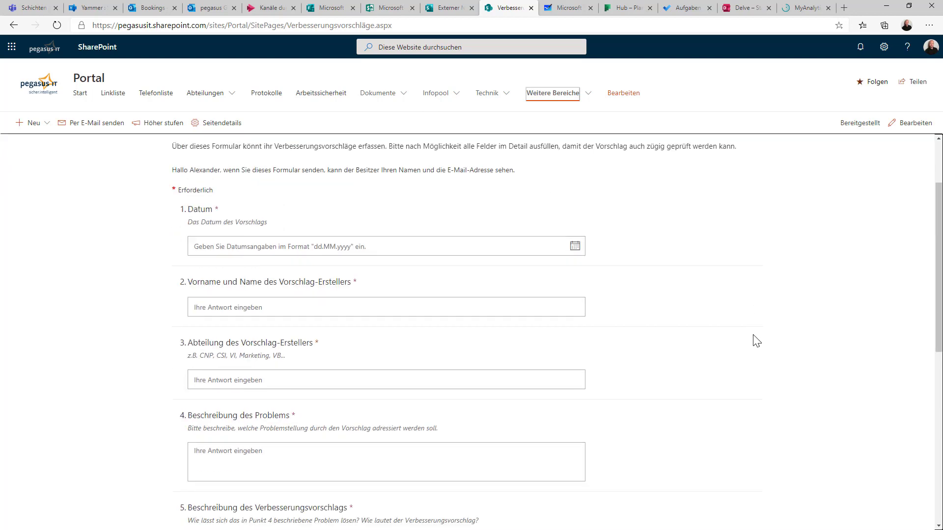
pyautogui.scroll(-6, 755, 341)
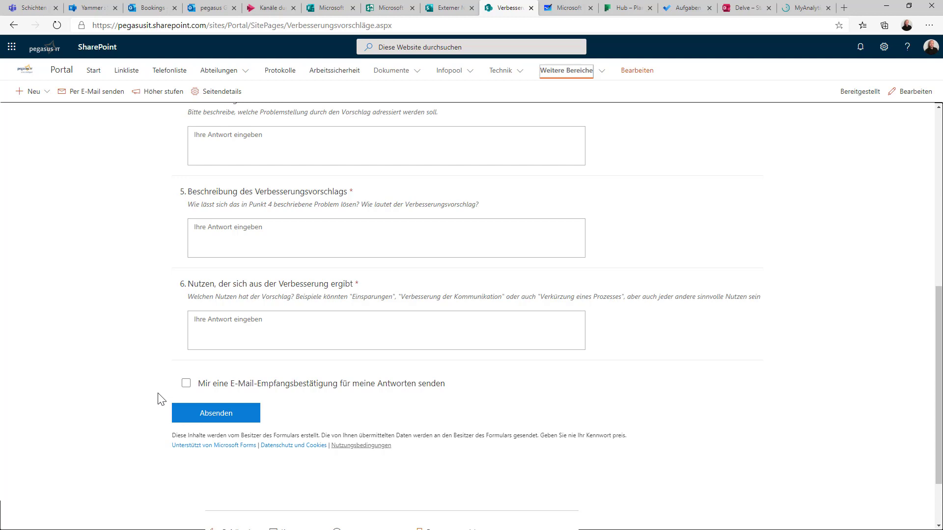
pyautogui.click(186, 384)
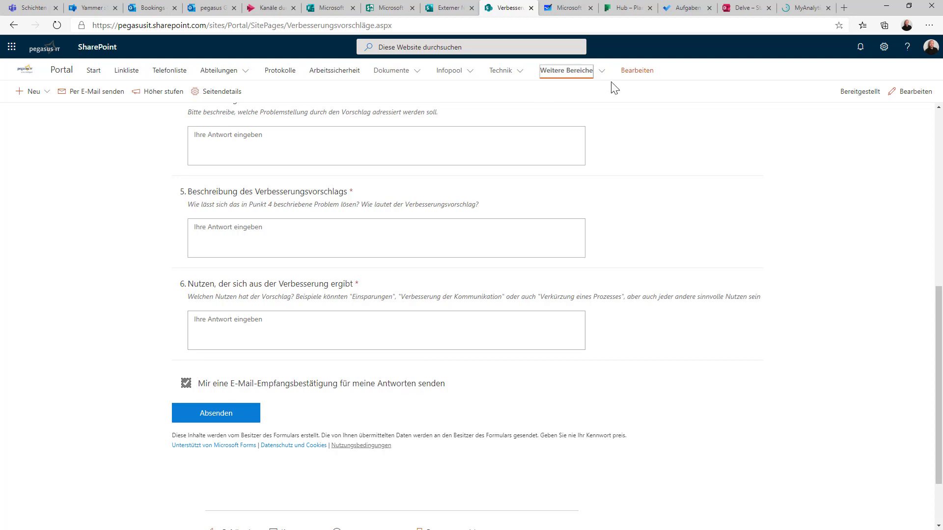
pyautogui.click(600, 70)
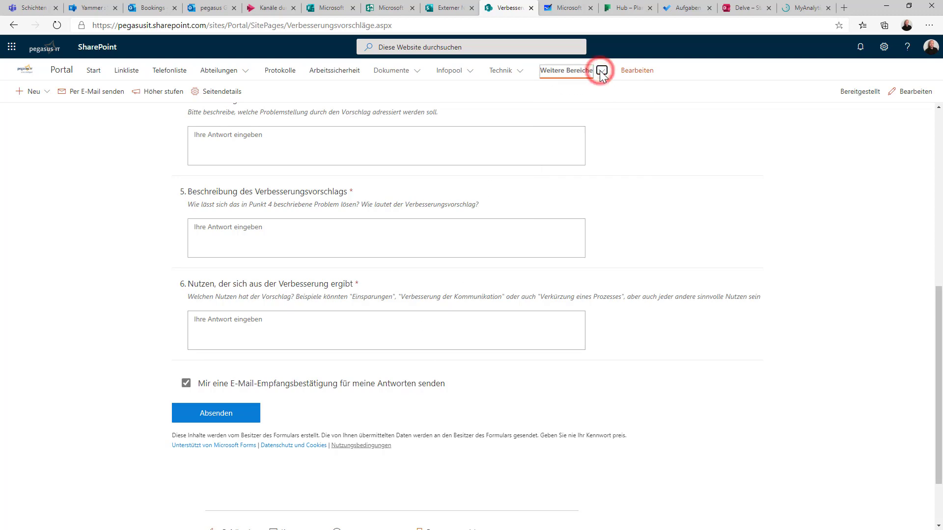
pyautogui.click(601, 70)
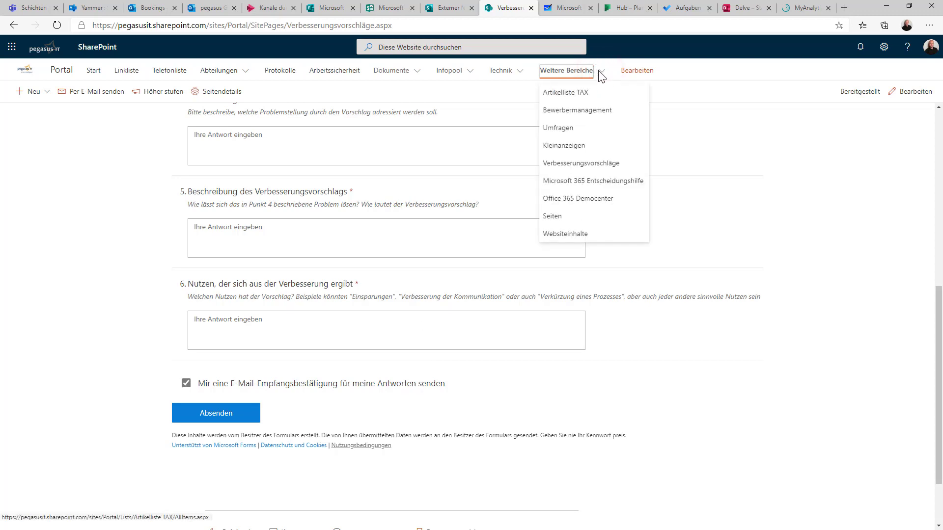
pyautogui.click(577, 199)
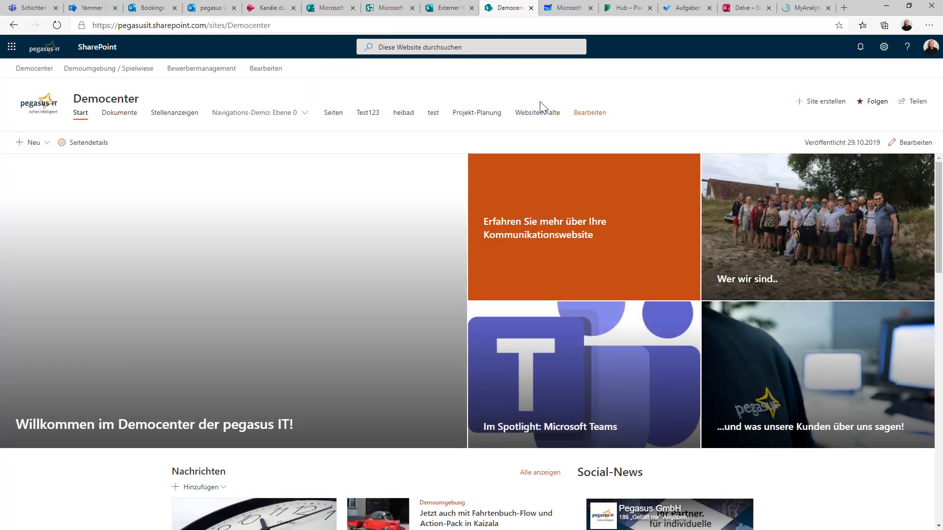
pyautogui.hotkey('alt', 'Left')
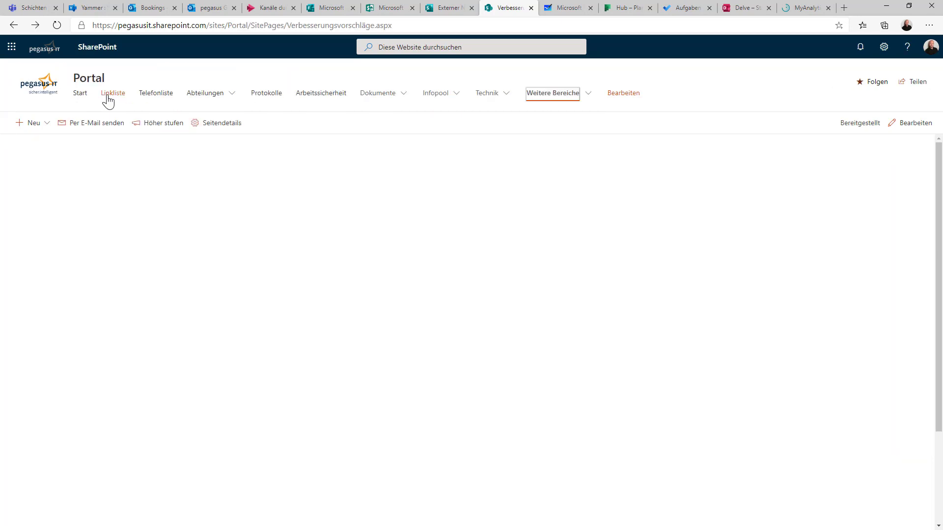
# - Open the Microsoft 365 Entscheidungshilfe form from the Portal site and enter "test" as the Kunde
pyautogui.click(568, 98)
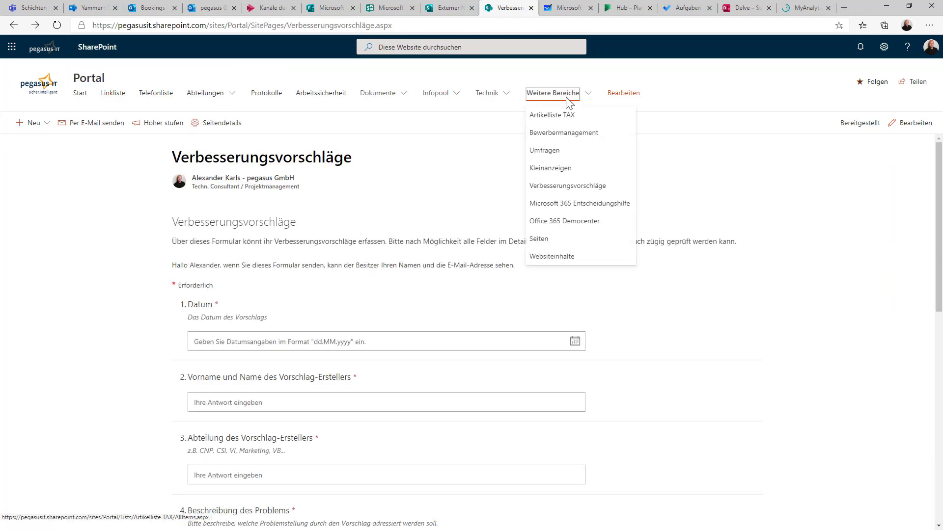
pyautogui.click(554, 207)
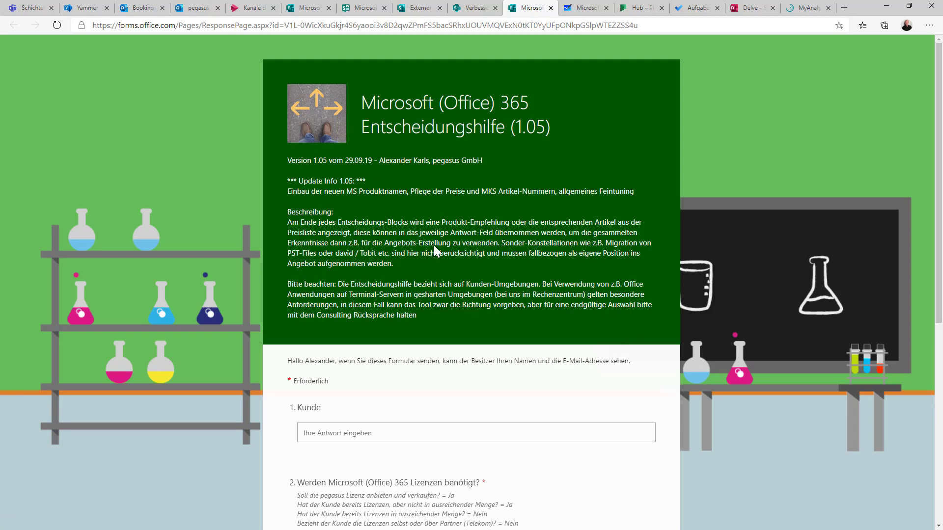
pyautogui.scroll(-5, 509, 243)
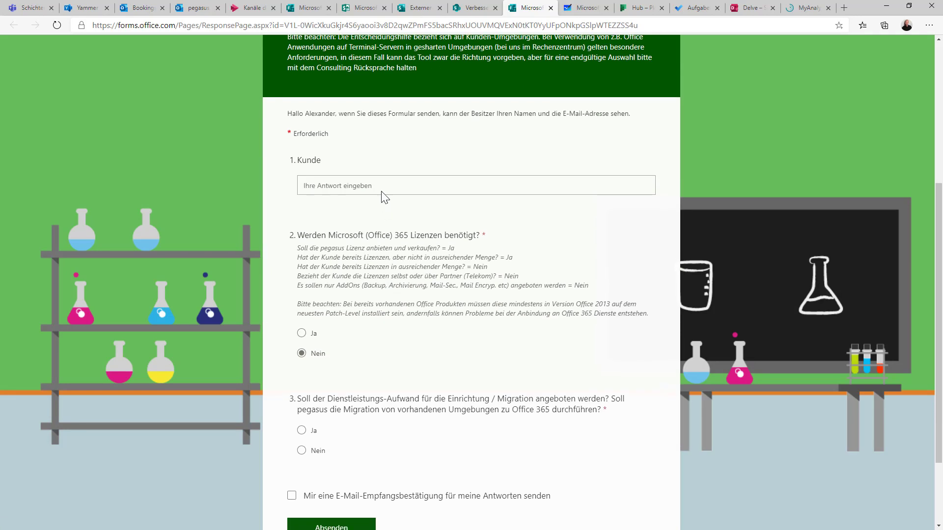
pyautogui.click(378, 186)
pyautogui.write('test')
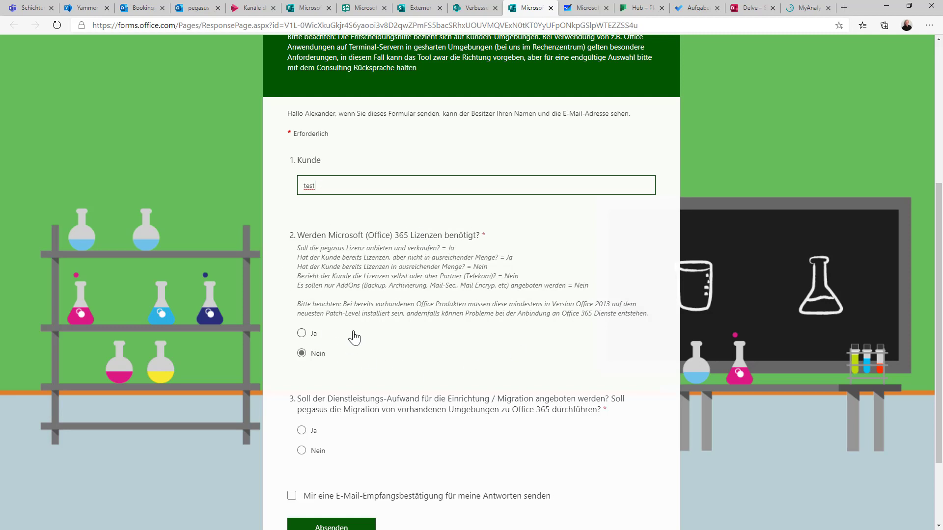
# - Switch the answer on needed Microsoft 365 licences between Ja and Nein to compare the follow-up questions, ending on Ja
pyautogui.click(302, 334)
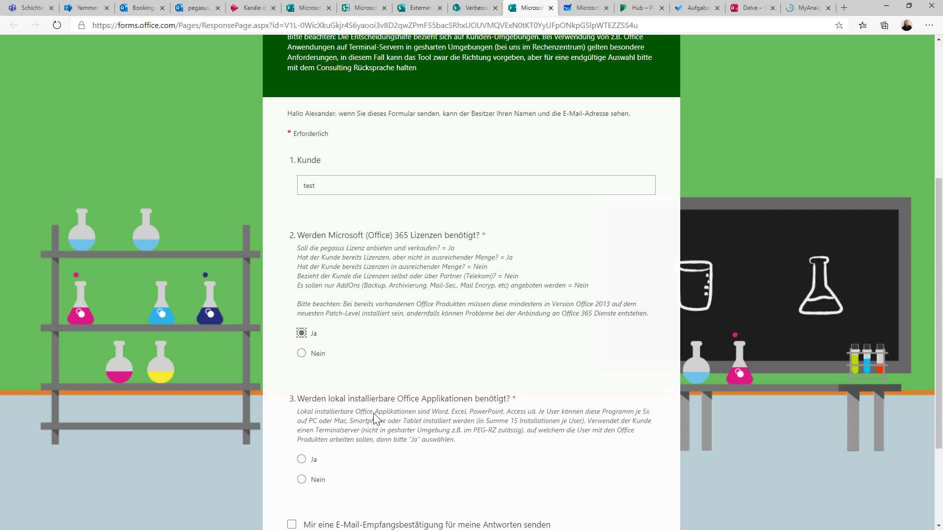
pyautogui.click(302, 353)
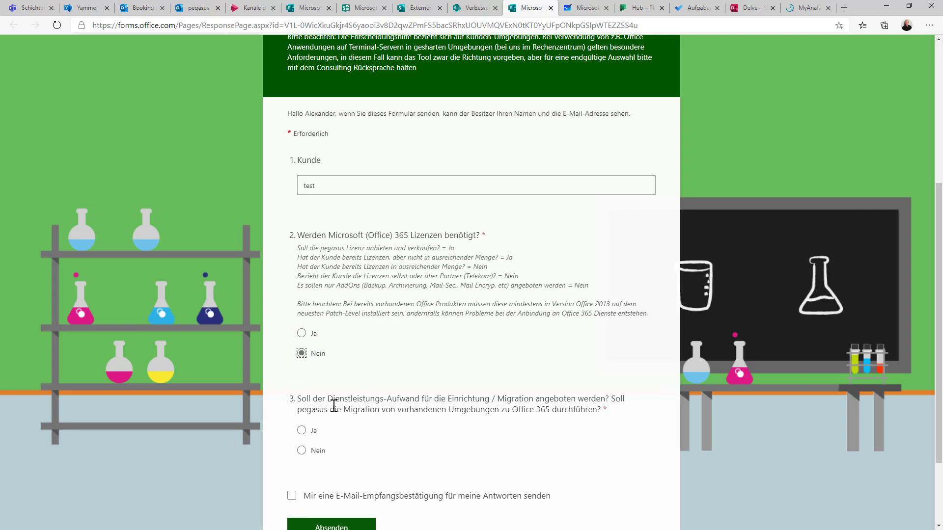
pyautogui.click(302, 333)
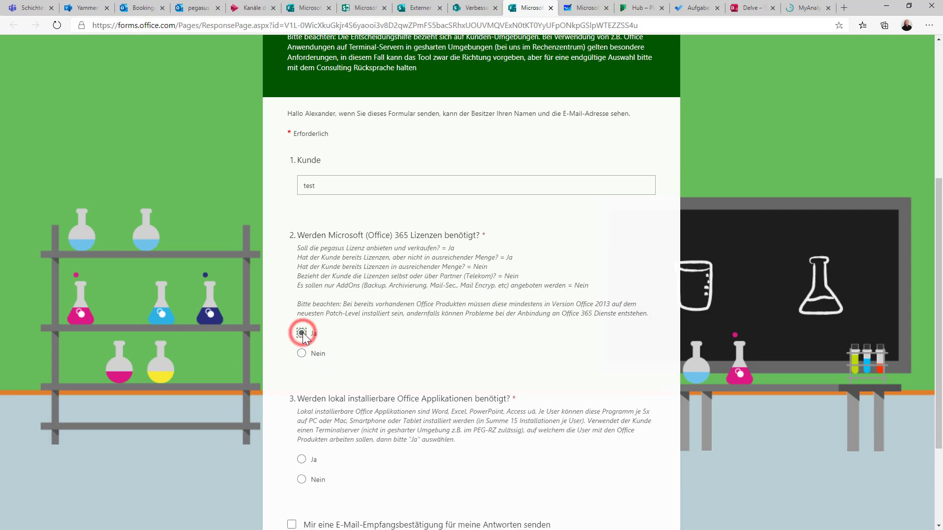
# - Answer Ja to locally installable Office applications and Nein to having over 300 users
pyautogui.scroll(-3, 337, 415)
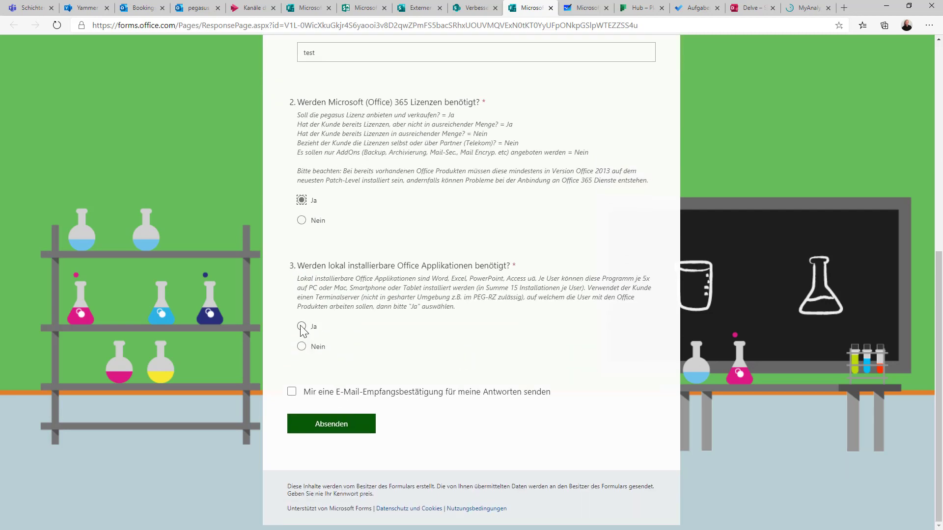
pyautogui.click(301, 327)
pyautogui.scroll(-3, 411, 266)
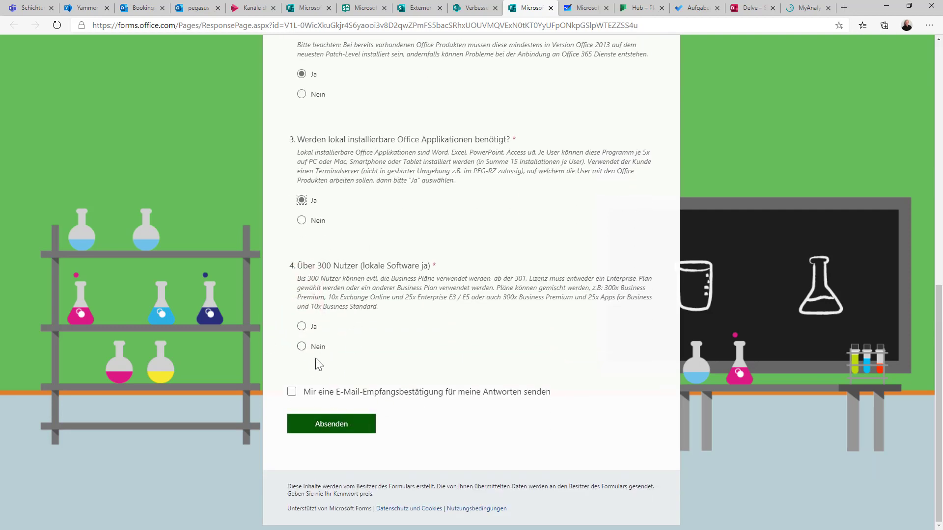
pyautogui.click(303, 347)
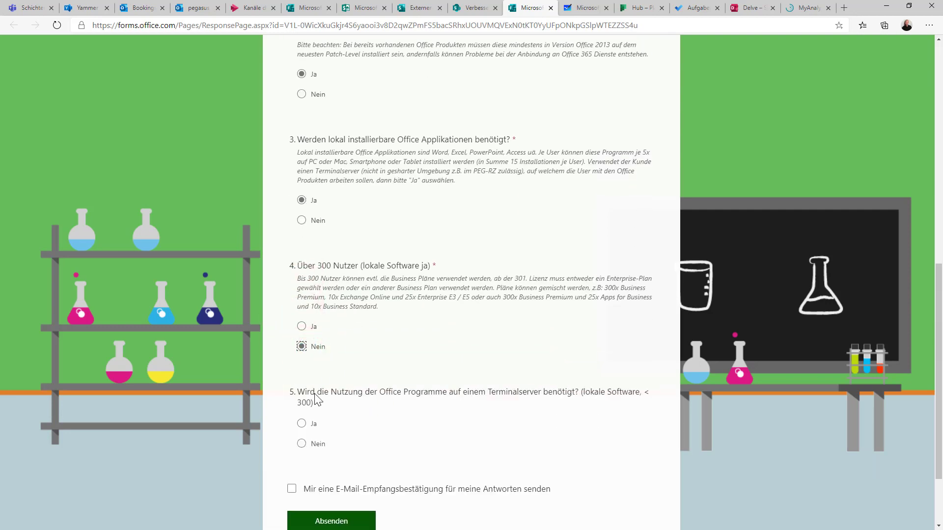
# - Answer Nein to terminal server use and to Server CALs, and highlight the included plans under the Desktop Lizenzierung question
pyautogui.scroll(-2, 366, 392)
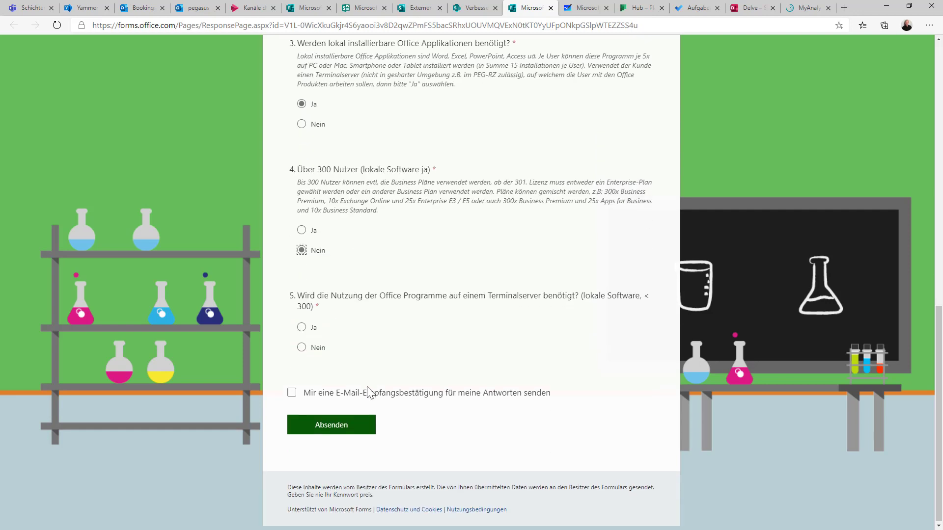
pyautogui.click(302, 347)
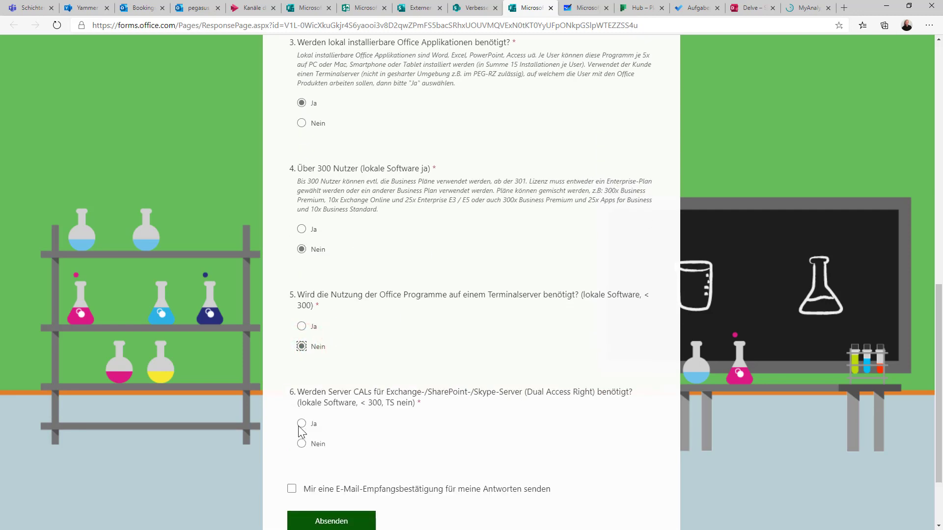
pyautogui.click(302, 444)
pyautogui.scroll(-3, 344, 456)
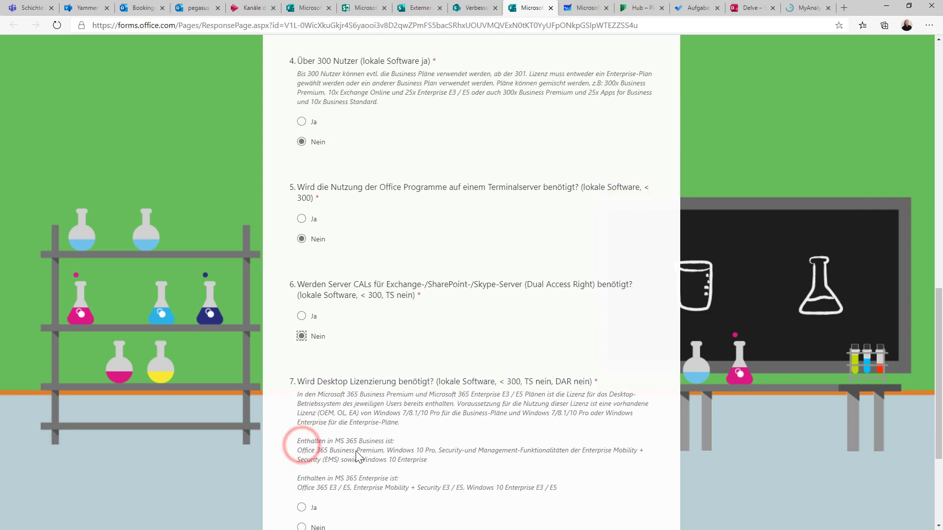
pyautogui.scroll(-3, 354, 457)
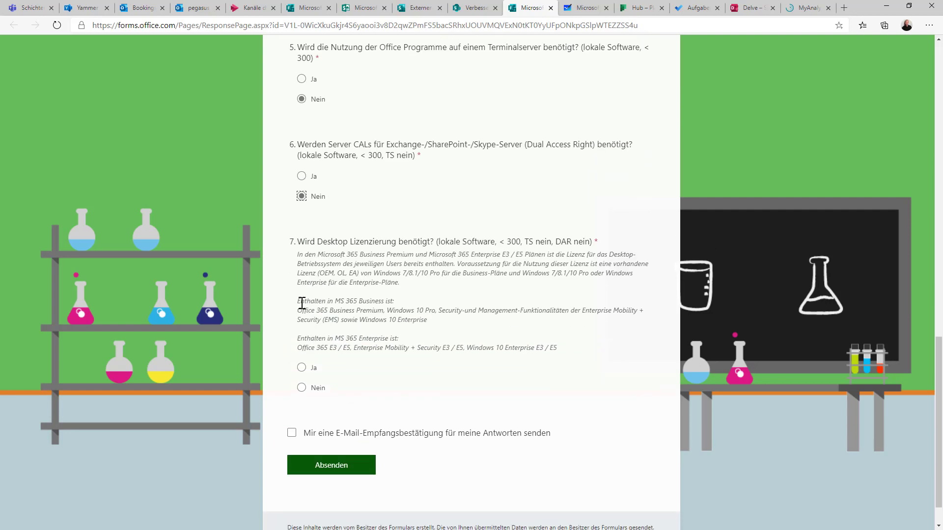
pyautogui.moveTo(300, 301); pyautogui.dragTo(581, 353)
pyautogui.click(581, 352)
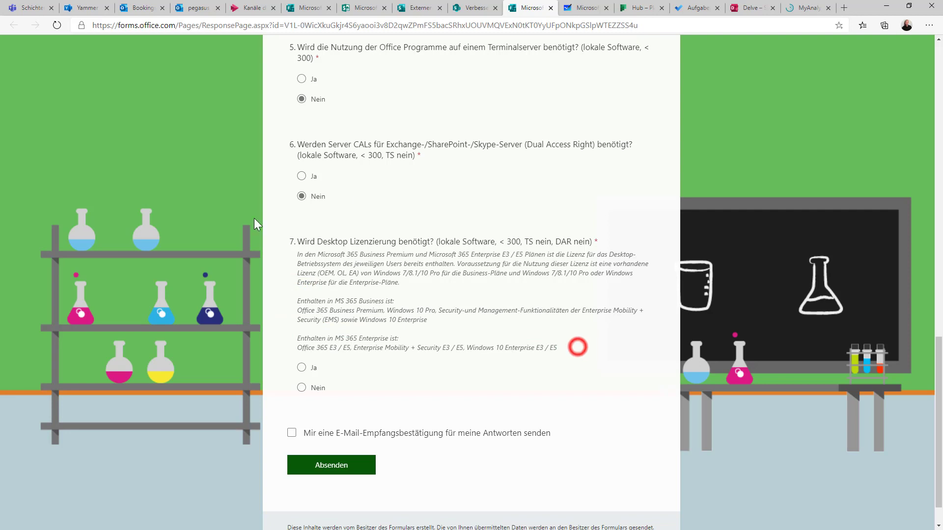
# - Answer Nein to Desktop Lizenzierung and to Exchange, SharePoint, Teams or Skype for Business, and highlight the Produktauswahl recommendation
pyautogui.click(301, 387)
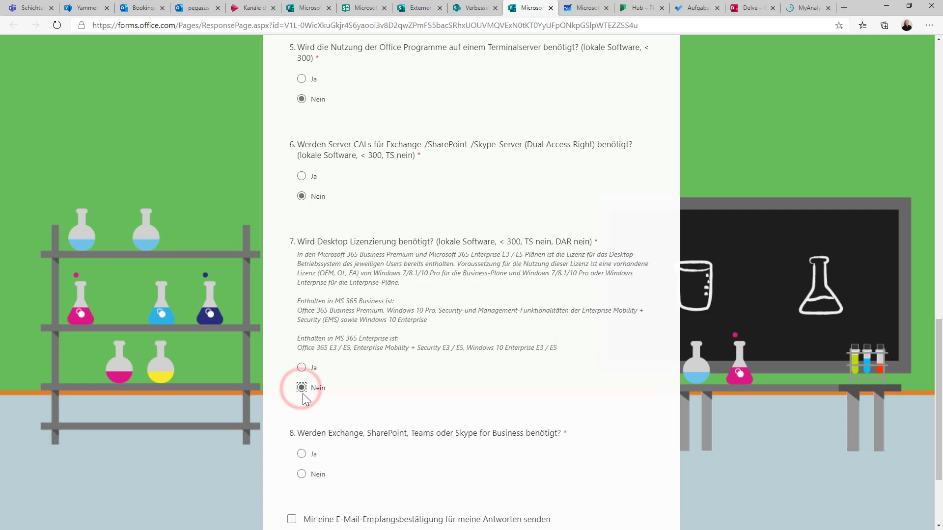
pyautogui.scroll(-3, 307, 413)
pyautogui.click(302, 351)
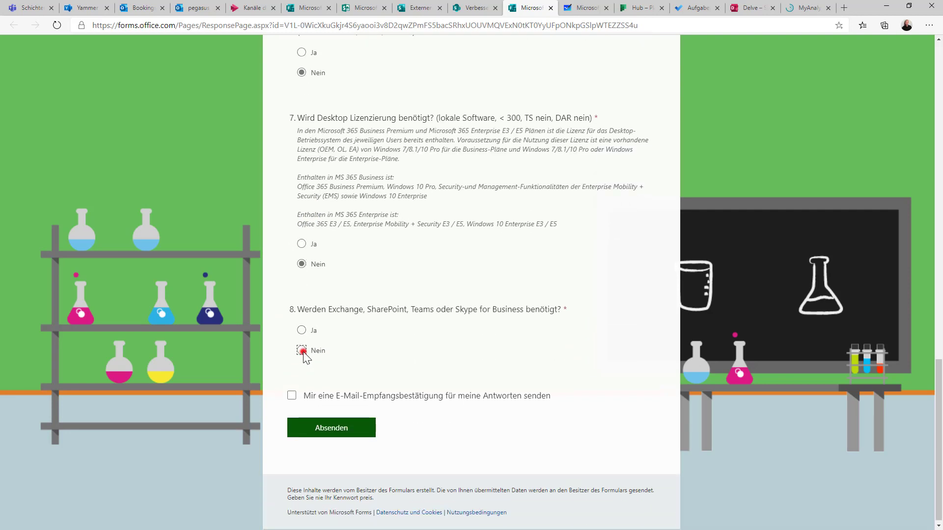
pyautogui.scroll(-3, 335, 395)
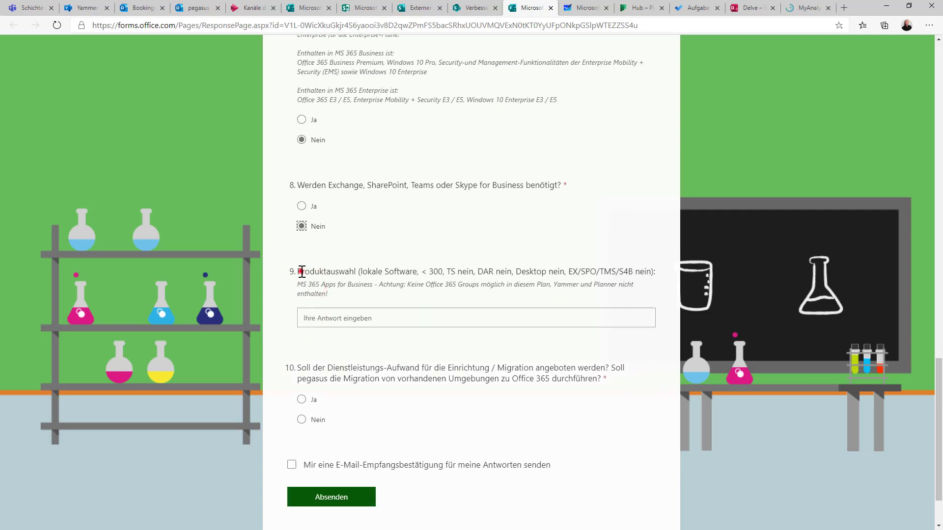
pyautogui.moveTo(302, 271); pyautogui.dragTo(611, 289)
pyautogui.click(407, 277)
# - Change the Desktop Lizenzierung answer to Ja and highlight the Microsoft 365 Business Premium recommendation
pyautogui.click(301, 119)
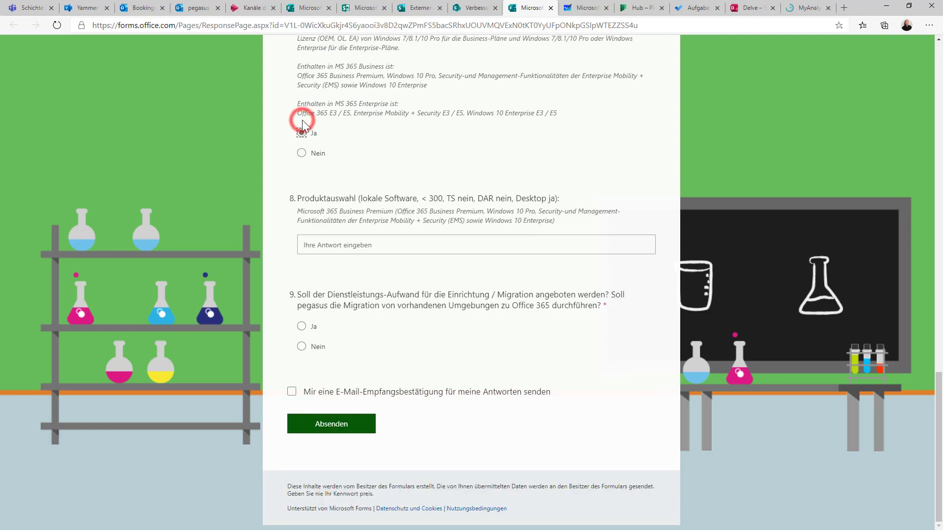
pyautogui.click(310, 239)
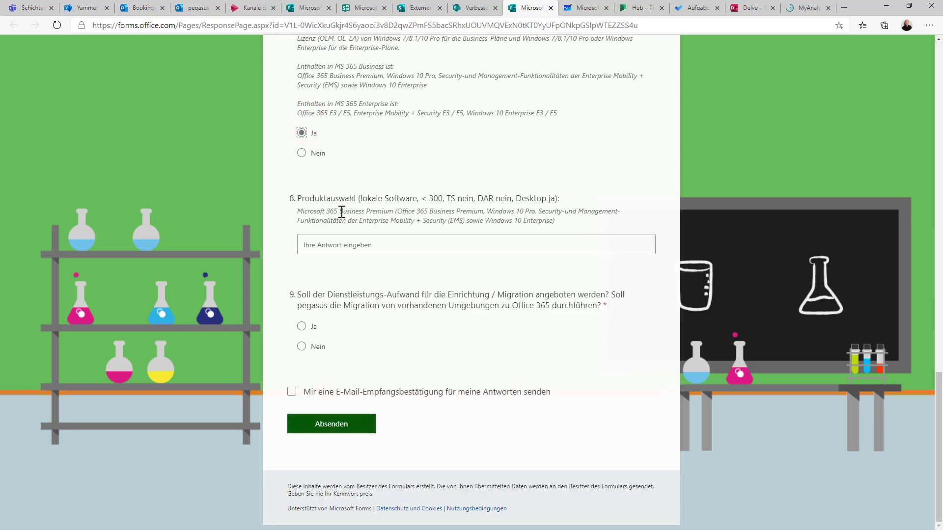
pyautogui.moveTo(300, 213); pyautogui.dragTo(391, 220)
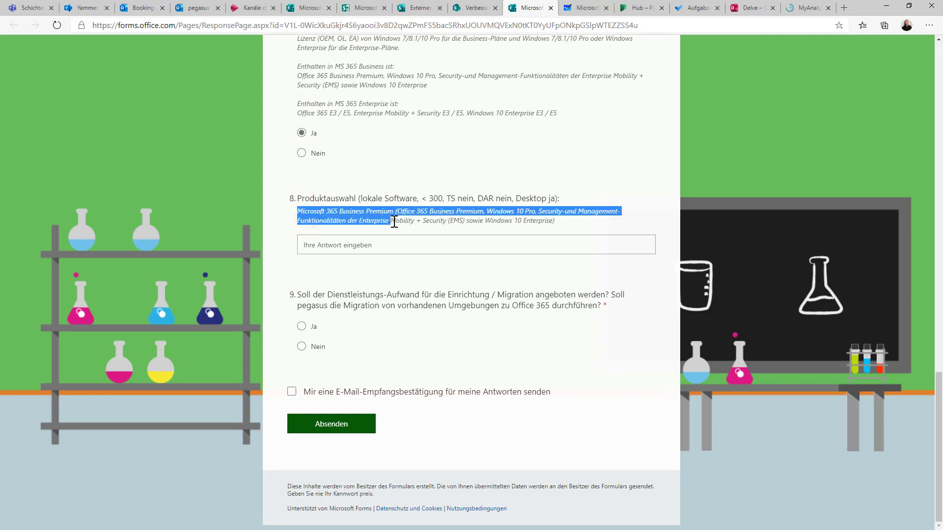
# - Change the terminal server answer to Ja and answer Ja to needing Server CALs
pyautogui.scroll(2, 394, 218)
pyautogui.scroll(4, 394, 218)
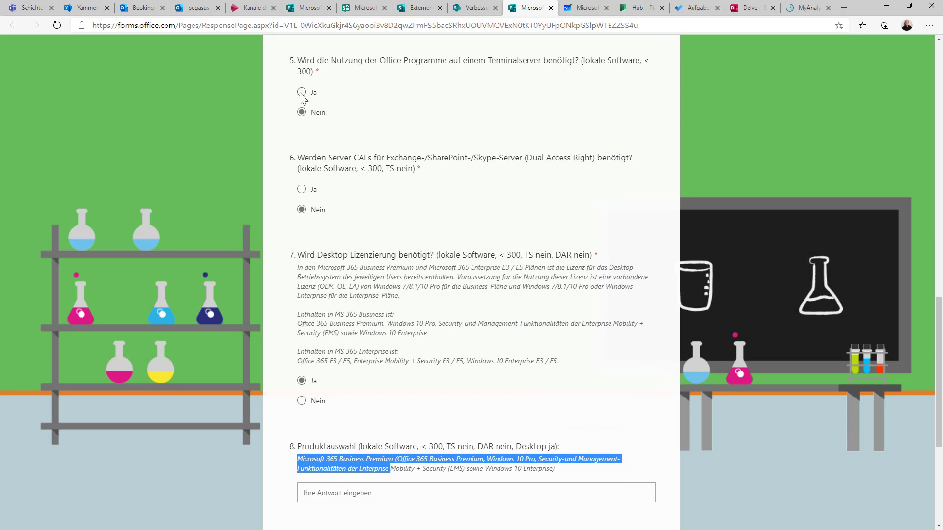
pyautogui.click(301, 93)
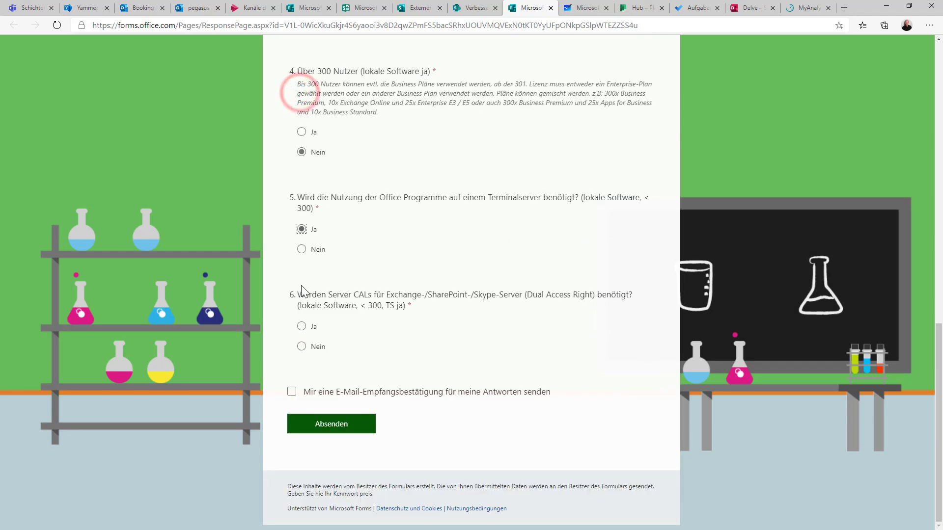
pyautogui.click(301, 327)
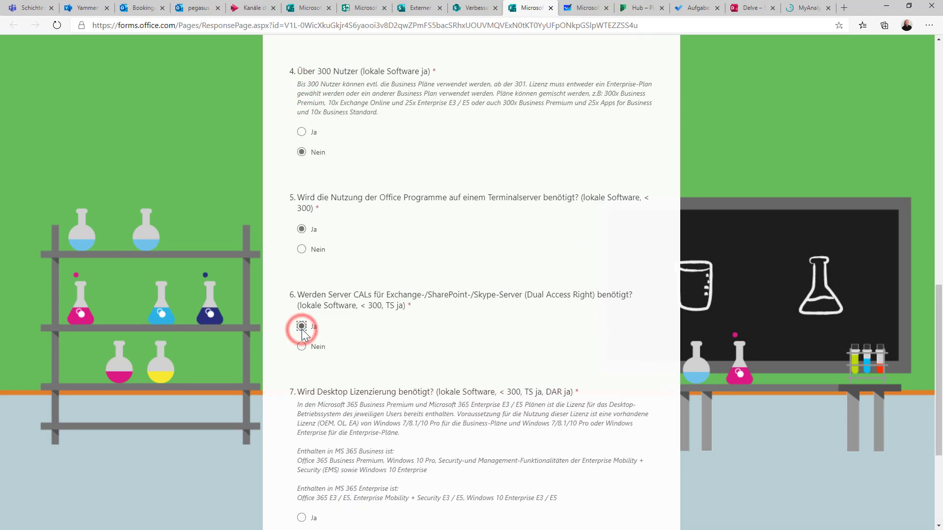
# - Answer Ja to over 300 users and to Desktop Lizenzierung, and highlight the Microsoft 365 Enterprise recommendation
pyautogui.click(302, 132)
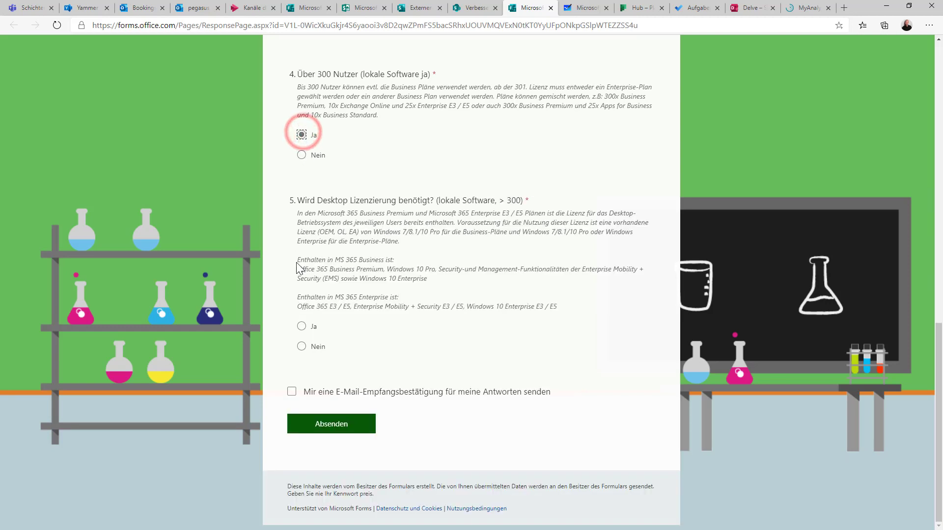
pyautogui.click(301, 327)
pyautogui.scroll(-3, 306, 325)
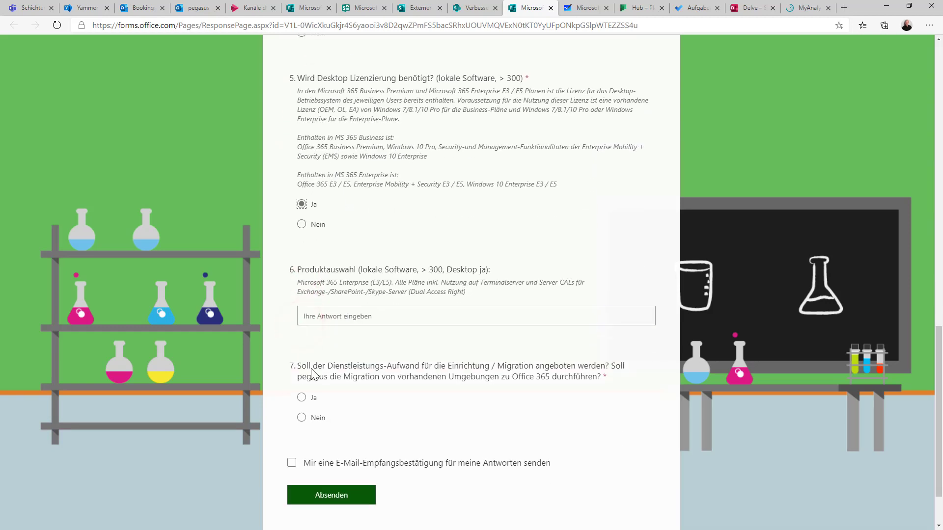
pyautogui.moveTo(301, 282); pyautogui.dragTo(380, 284)
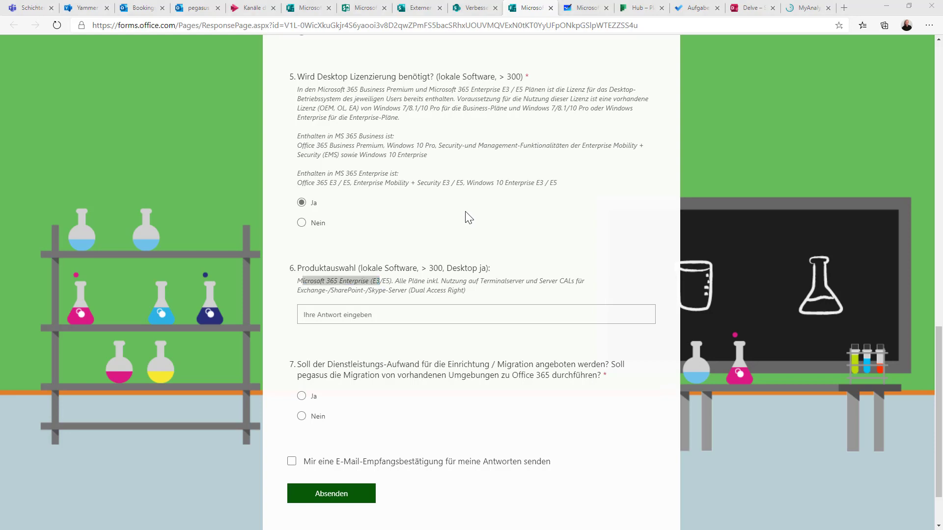
# - Show the Whiteboard slide in the presentation, and return to the browser to open the Microsoft Whiteboard overview
pyautogui.hotkey('alt', 'Tab')
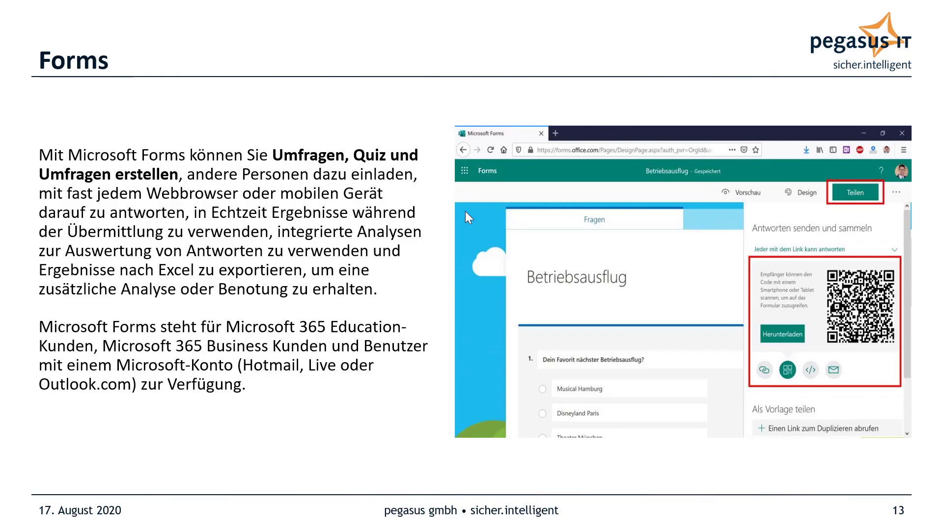
pyautogui.press('Right')
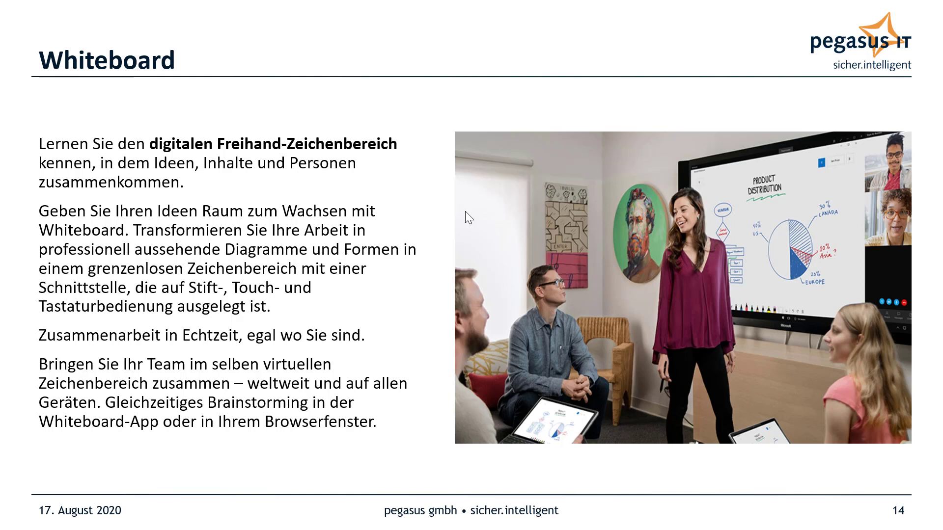
pyautogui.hotkey('alt', 'Tab')
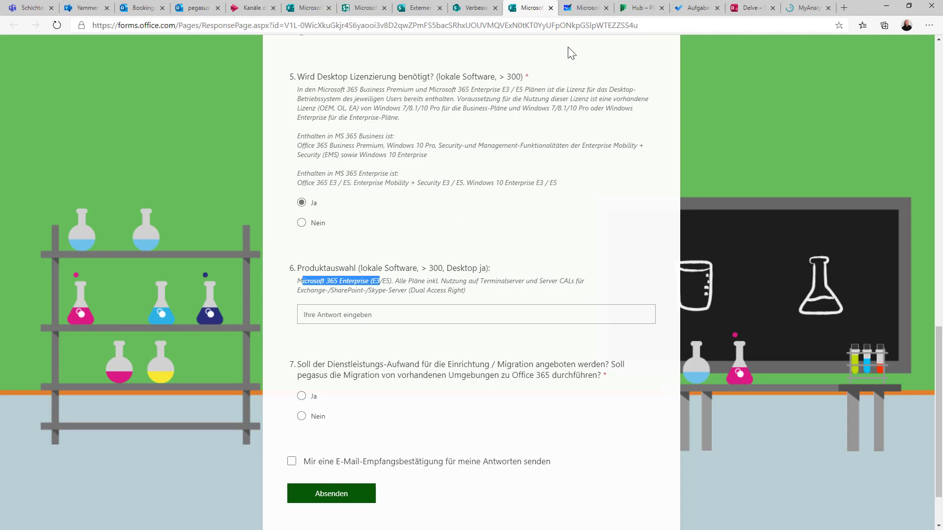
pyautogui.click(568, 14)
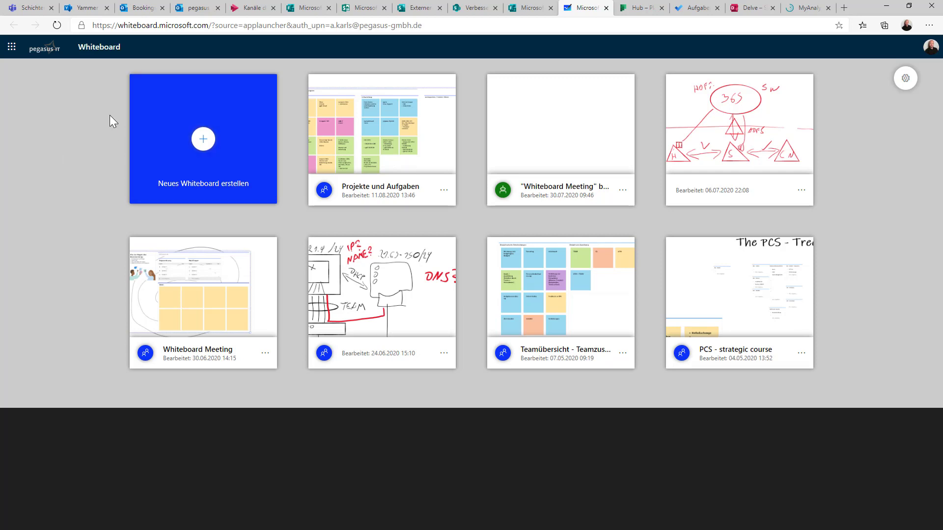
# - Open the board with the red 365 sketch, draw a black ellipse beside it, and return to the board overview
pyautogui.click(718, 135)
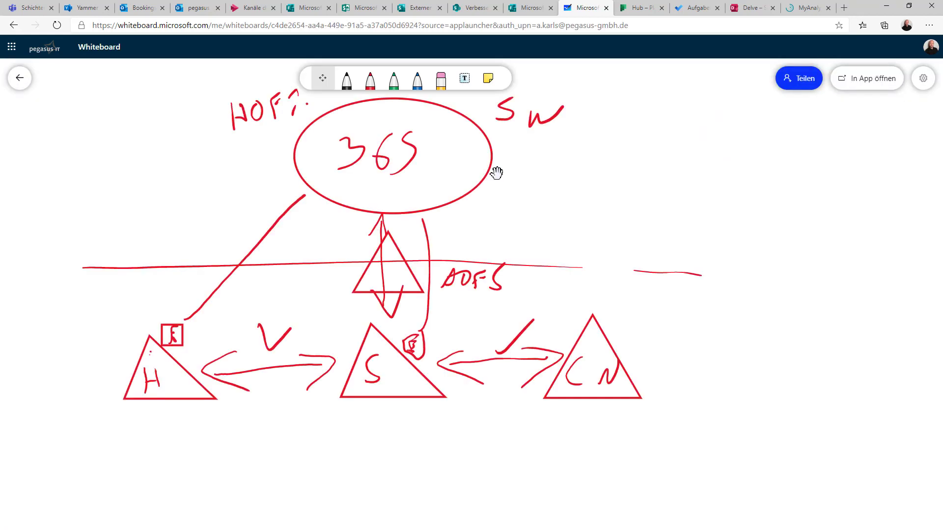
pyautogui.click(347, 79)
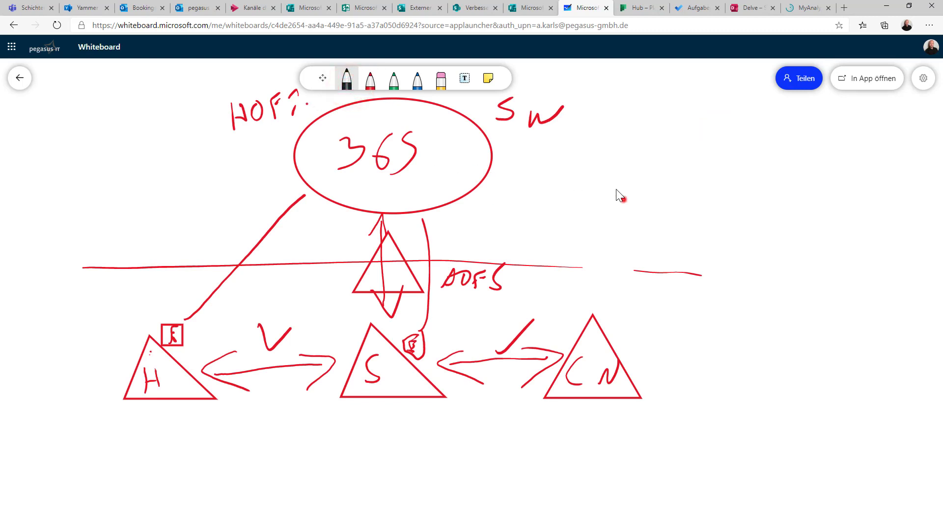
pyautogui.moveTo(623, 198)
pyautogui.mouseDown()
pyautogui.moveTo(638, 235)
pyautogui.moveTo(627, 184)
pyautogui.mouseUp()
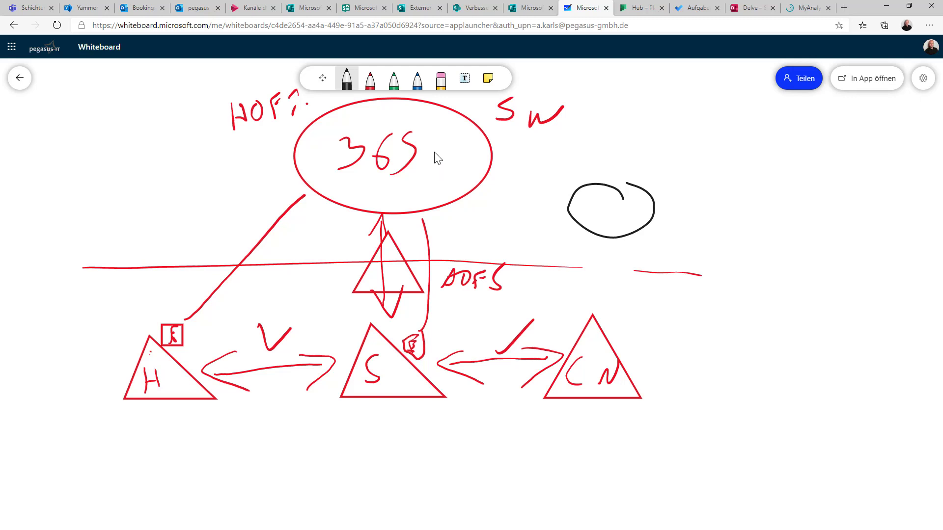
pyautogui.click(18, 79)
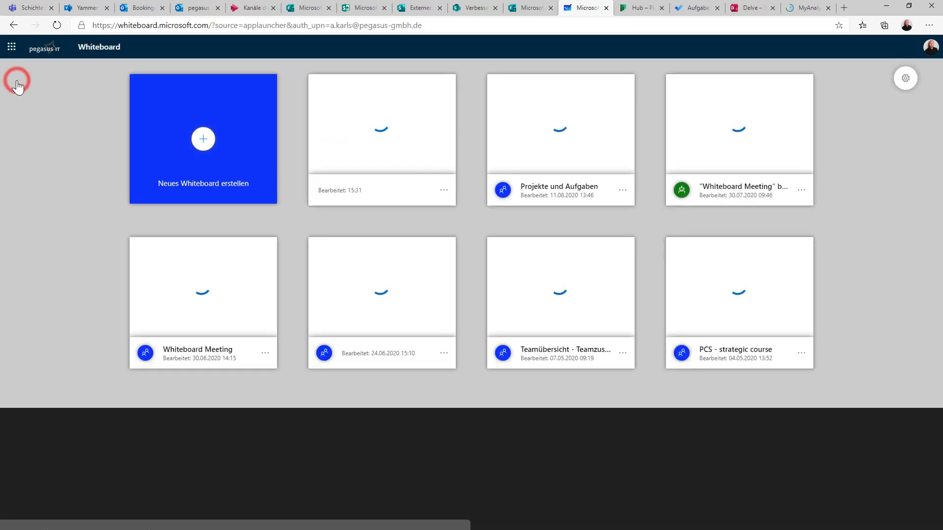
# - Create a new whiteboard and open it in the Microsoft Whiteboard desktop app
pyautogui.click(213, 139)
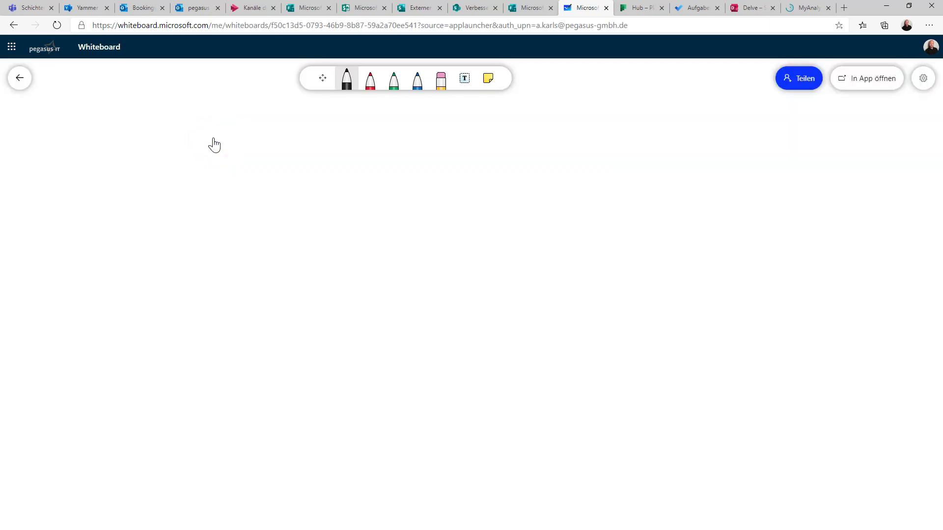
pyautogui.click(882, 87)
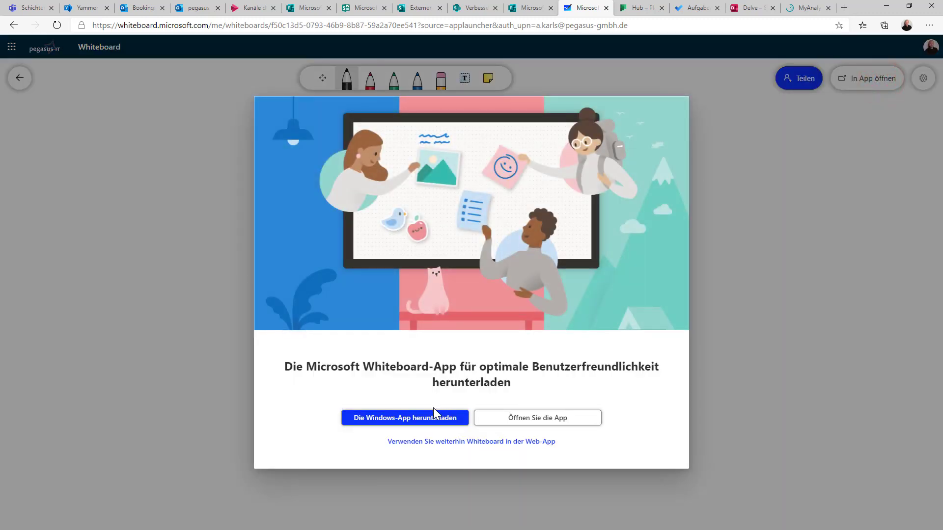
pyautogui.click(509, 423)
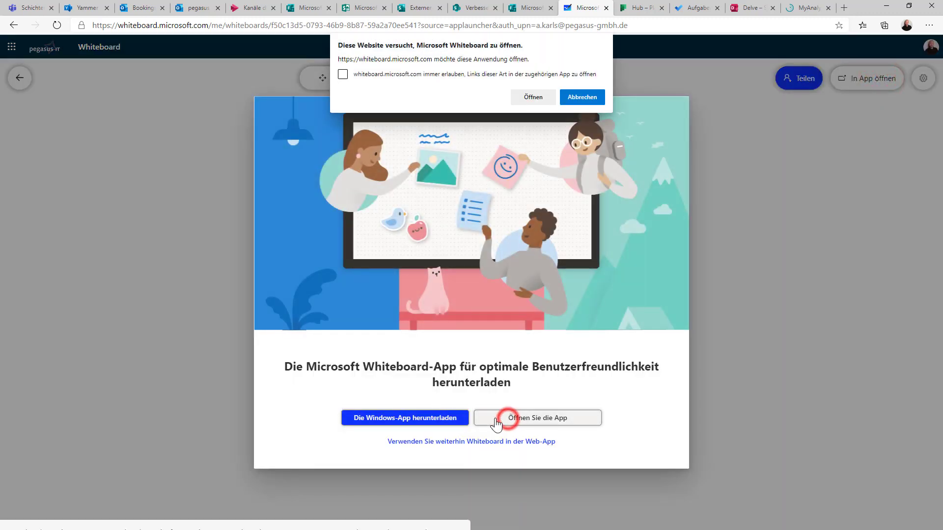
pyautogui.click(535, 101)
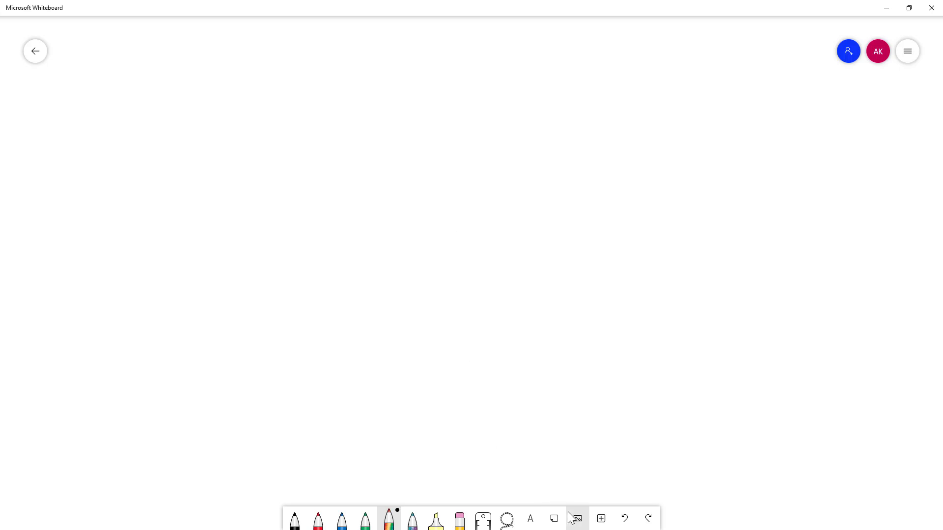
# - Insert the Kanban template into the empty whiteboard
pyautogui.click(601, 519)
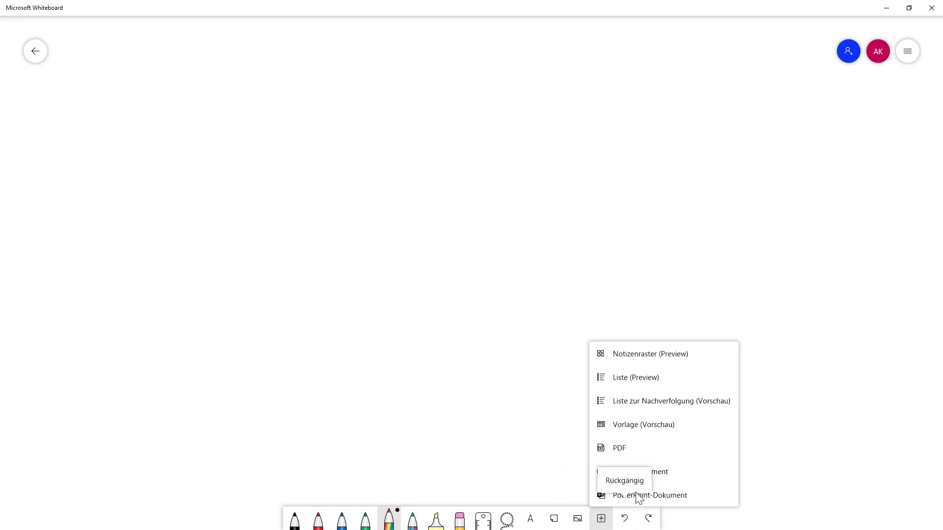
pyautogui.click(658, 423)
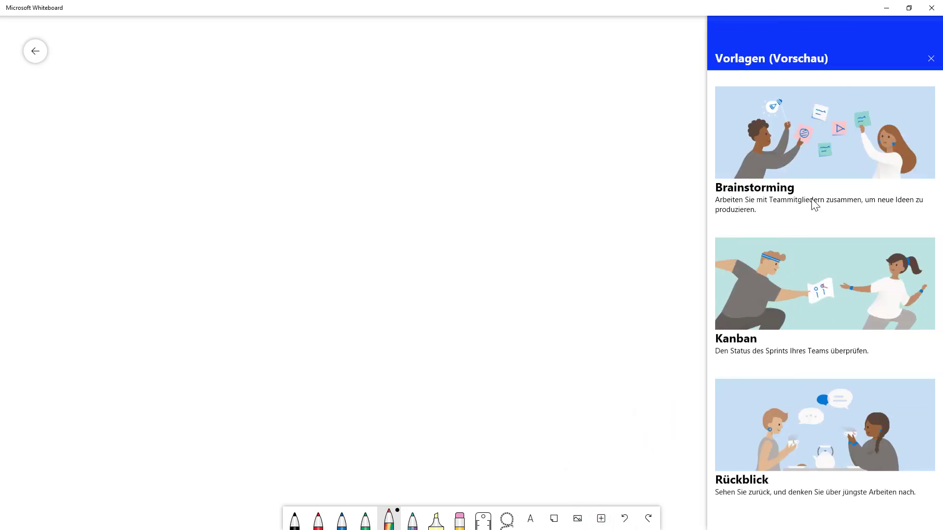
pyautogui.scroll(-1, 815, 213)
pyautogui.click(809, 250)
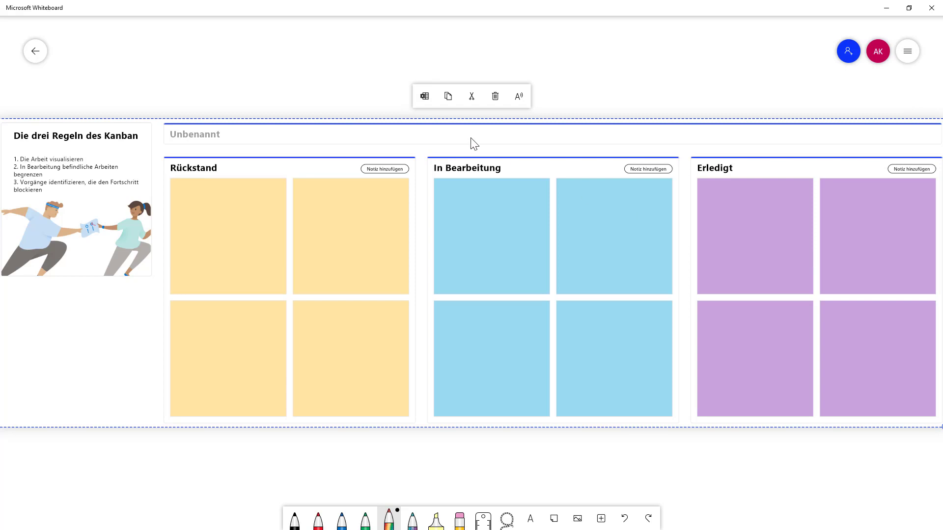
# - Title the Kanban board "Testkunde"
pyautogui.click(190, 137)
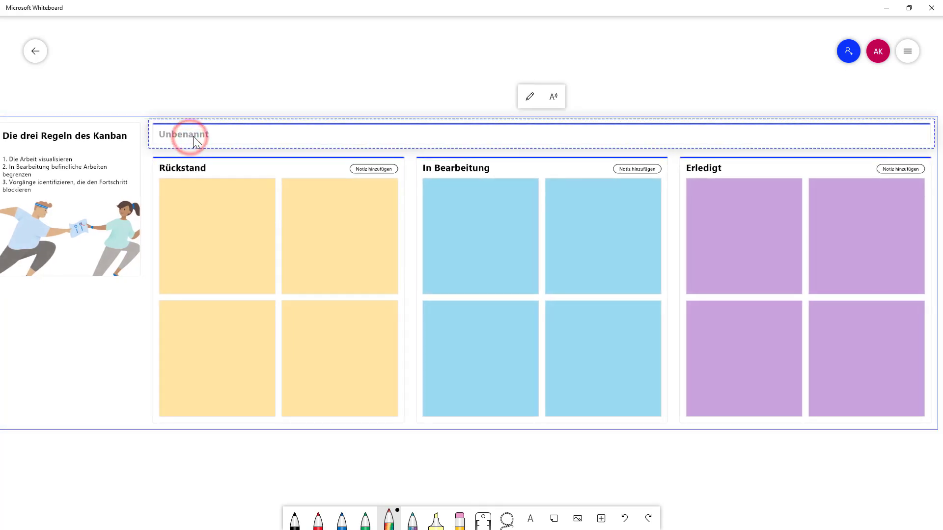
pyautogui.click(196, 137)
pyautogui.write('Test')
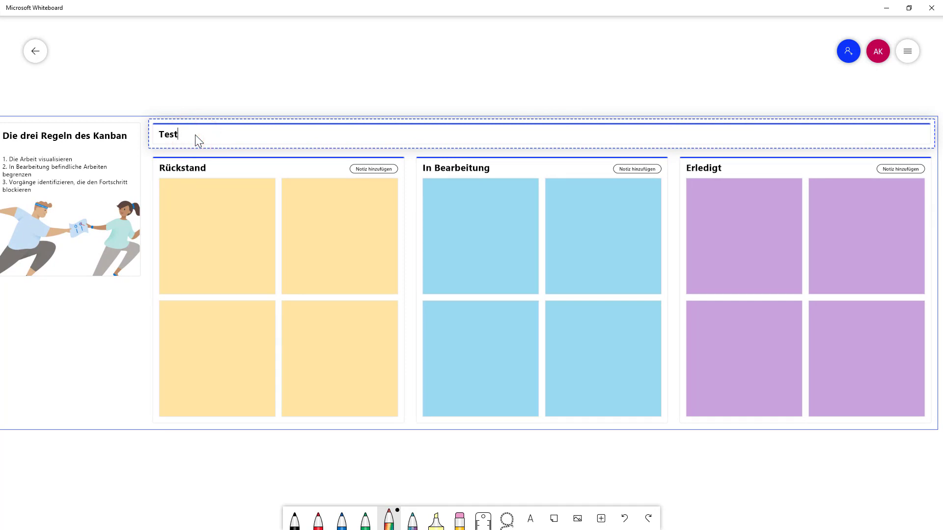
pyautogui.write('kunde')
# - Add another note to the Rückstand column of the Kanban board
pyautogui.click(233, 229)
pyautogui.click(385, 171)
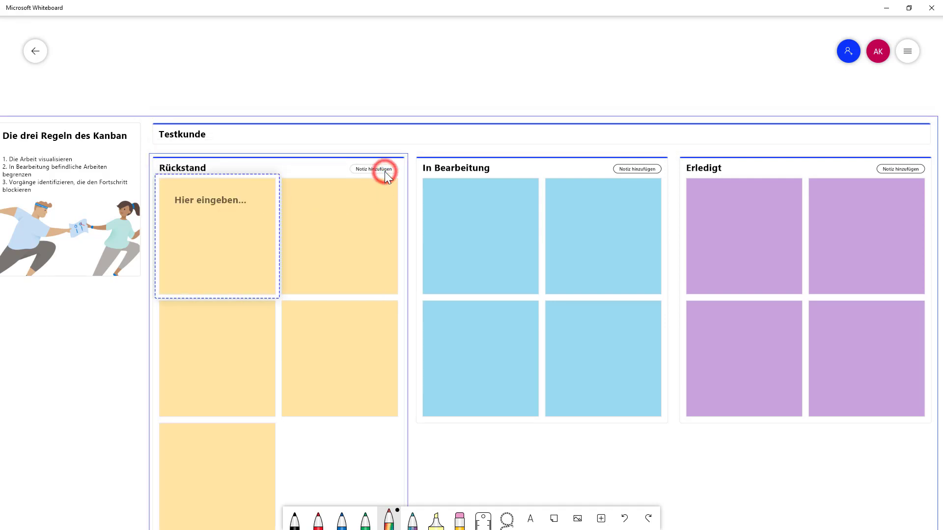
# - Label the new Rückstand note "Aufgabe" and add a note reading "aufgabe" to the In Bearbeitung column
pyautogui.write('Aufgabe')
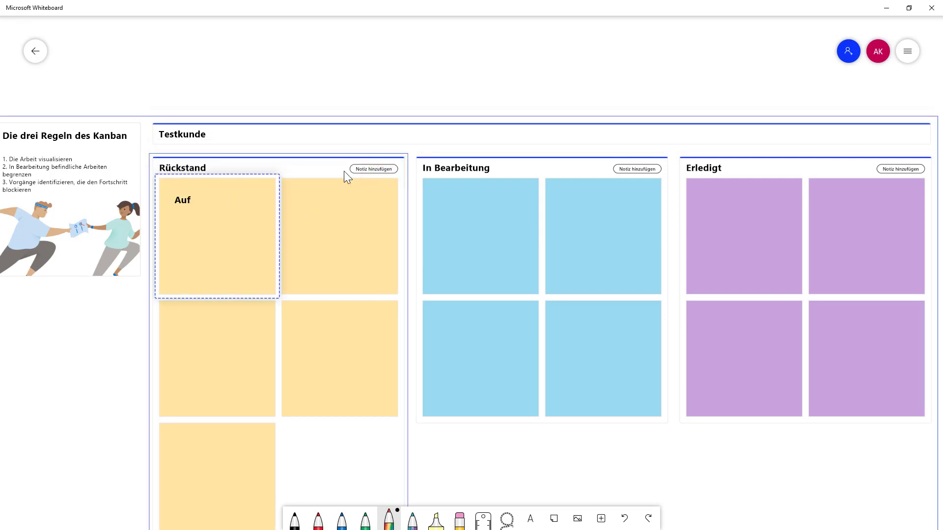
pyautogui.click(467, 183)
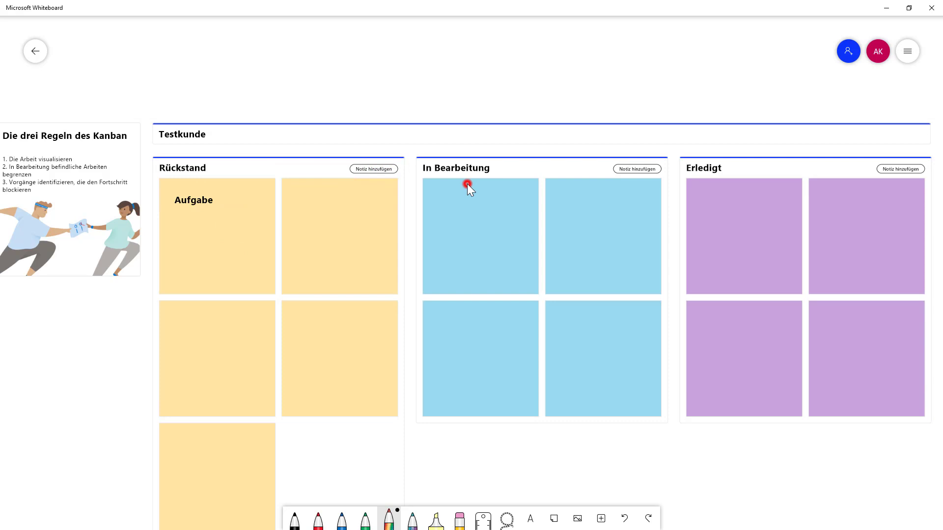
pyautogui.click(633, 169)
pyautogui.write('aifg')
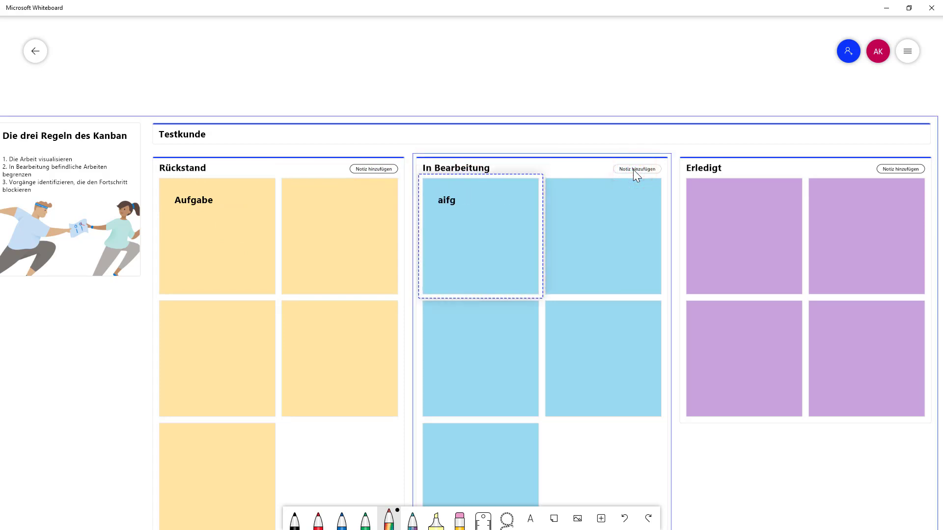
pyautogui.press('BackSpace')
pyautogui.press('BackSpace')
pyautogui.press('BackSpace')
pyautogui.write('ufgabe')
# - Add a note reading "Aufgabe" to the Erledigt column of the Kanban board
pyautogui.click(743, 206)
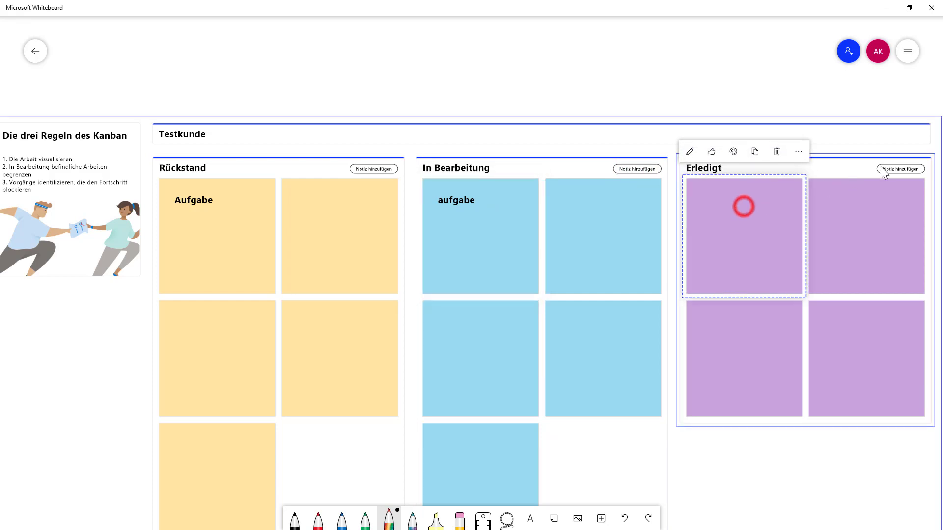
pyautogui.click(889, 165)
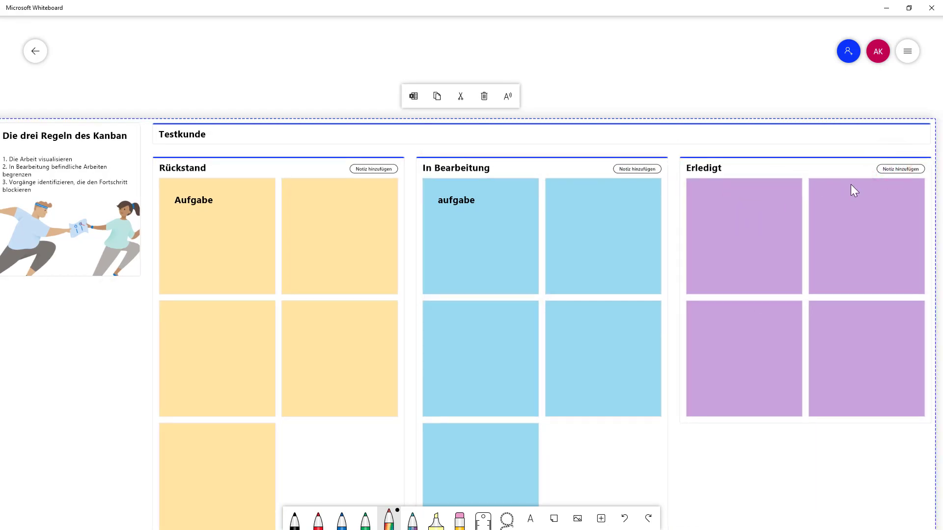
pyautogui.click(890, 167)
pyautogui.write('Aufgabe')
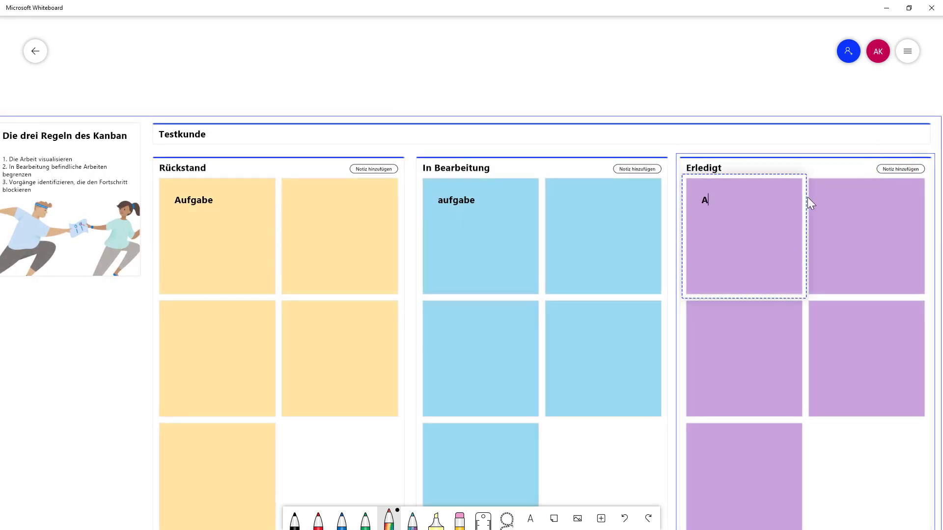
pyautogui.click(683, 97)
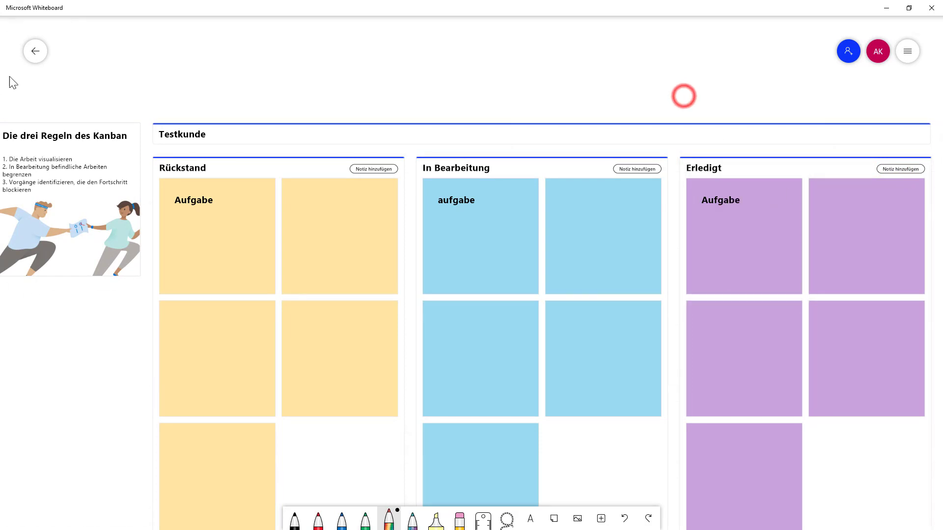
# - Return to the whiteboard overview and name the new Kanban whiteboard "Testkunde"
pyautogui.click(35, 51)
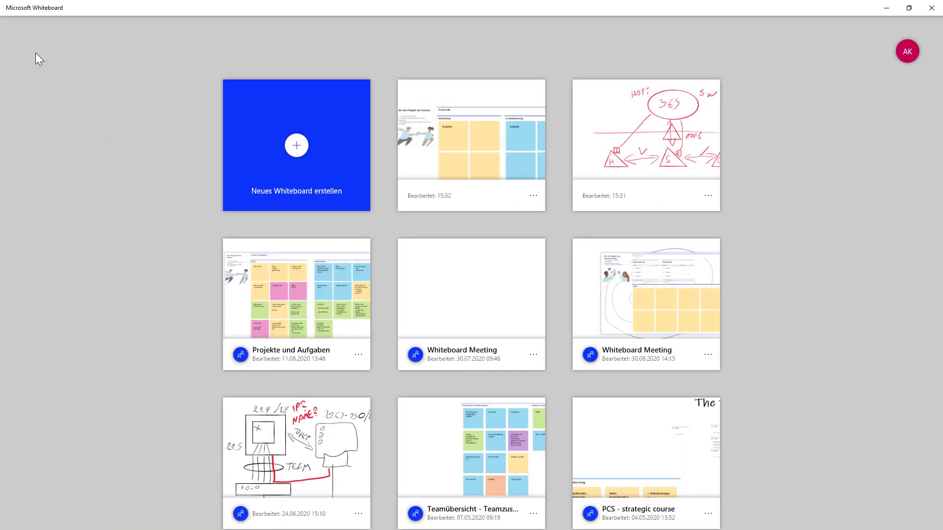
pyautogui.click(540, 196)
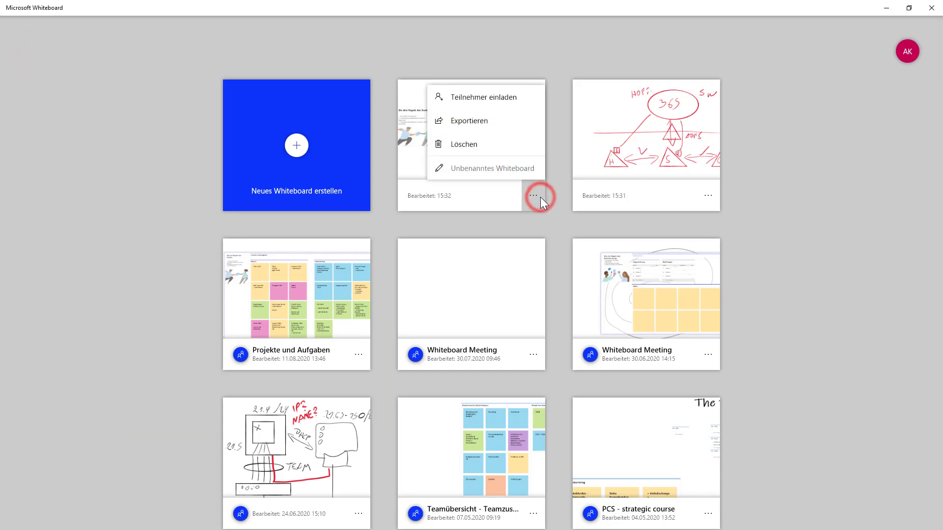
pyautogui.click(494, 166)
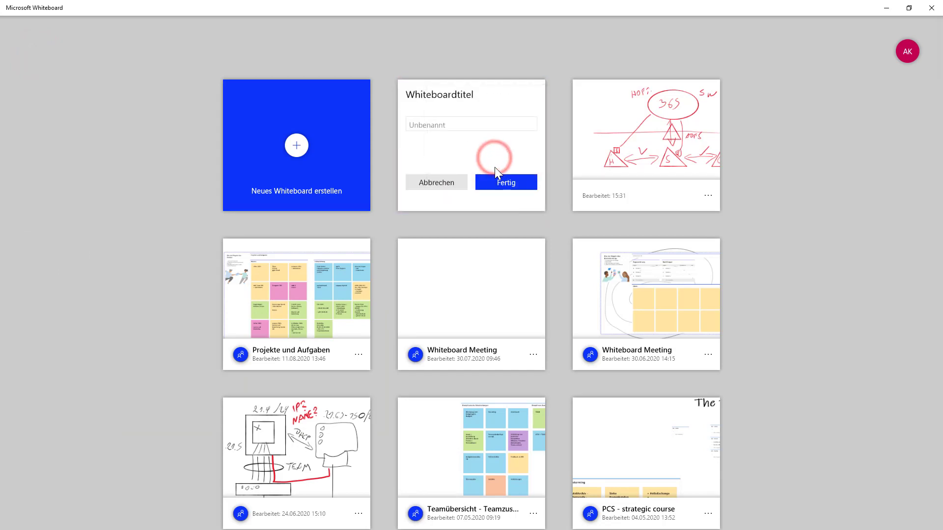
pyautogui.write('Testkunde')
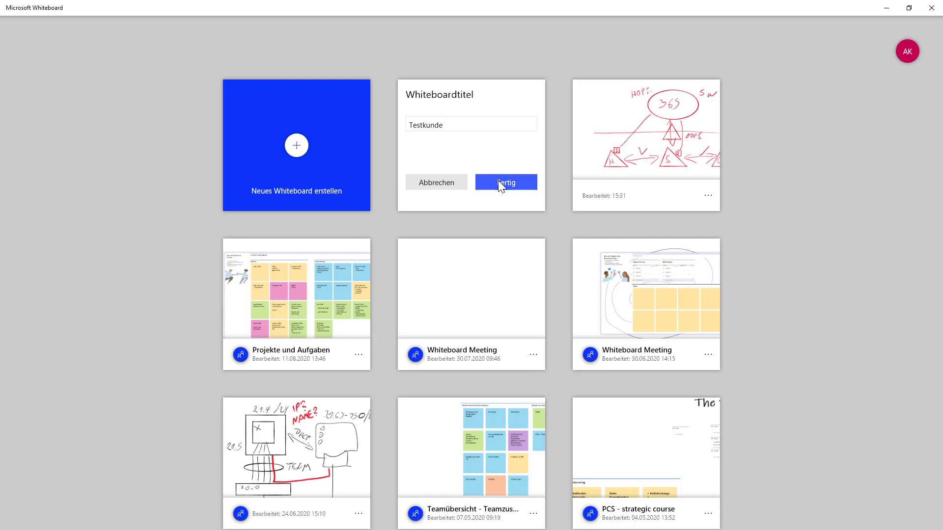
pyautogui.click(498, 181)
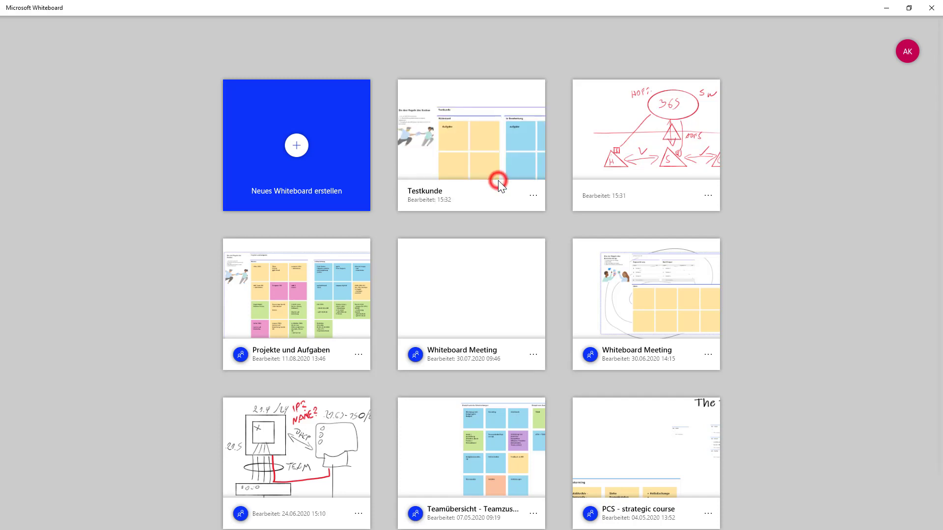
# - View the participant invitation options of the Testkunde whiteboard and close them again
pyautogui.click(534, 198)
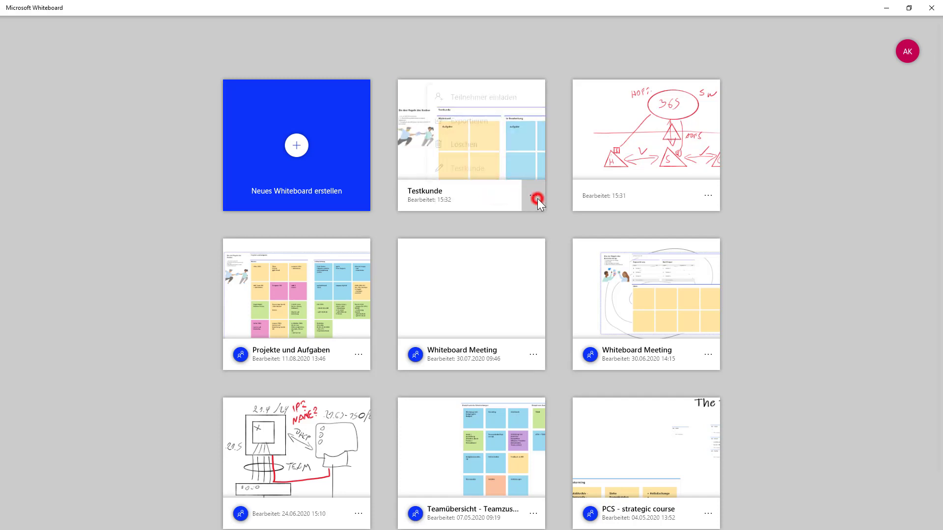
pyautogui.click(479, 100)
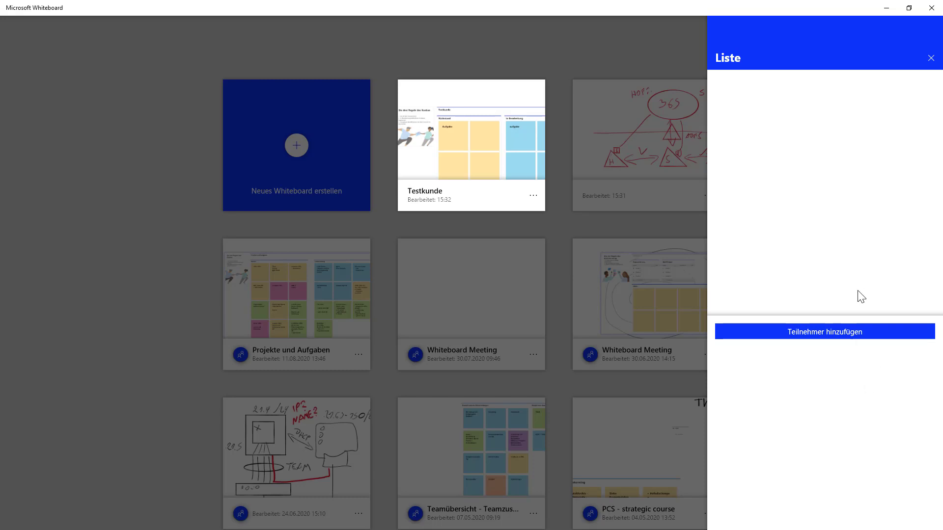
pyautogui.click(931, 59)
# - Reopen the Testkunde whiteboard and show all three Kanban columns at once
pyautogui.click(505, 157)
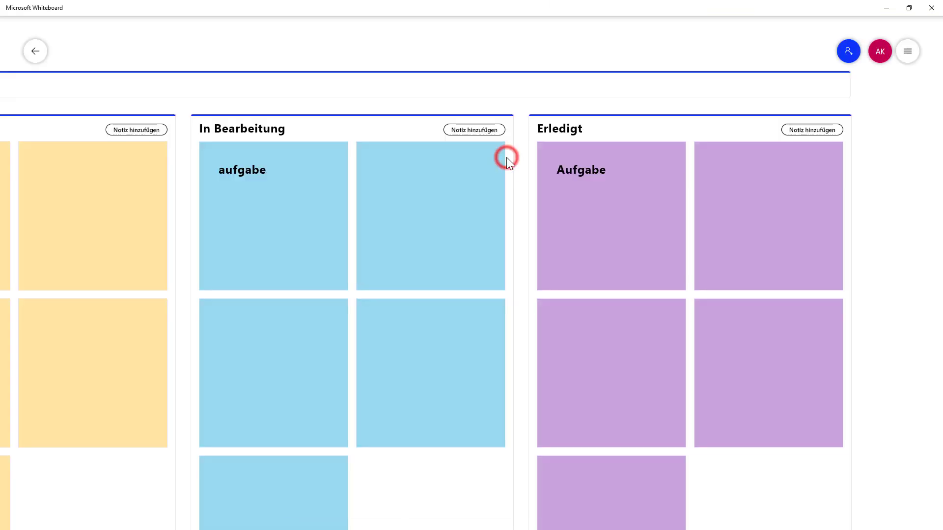
pyautogui.scroll(-2, 485, 273)
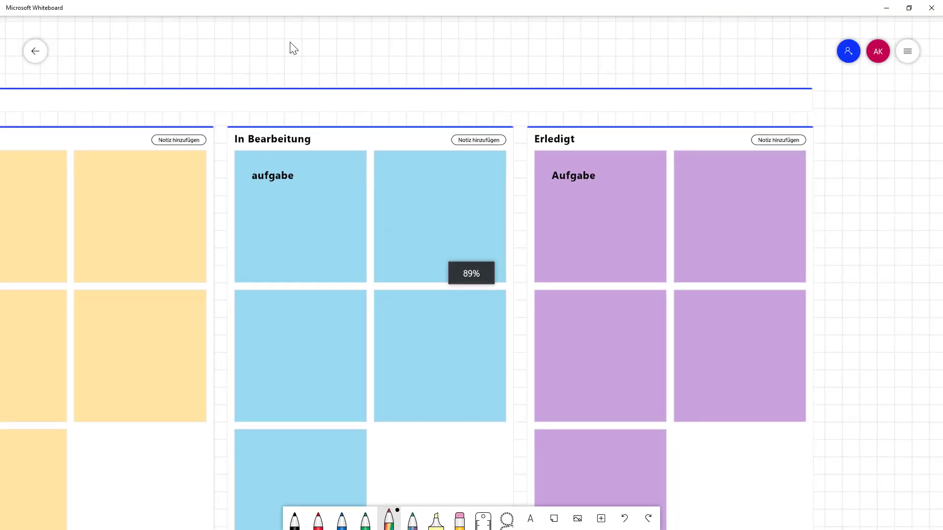
pyautogui.moveTo(290, 45)
pyautogui.mouseDown()
pyautogui.moveTo(407, 43)
pyautogui.moveTo(366, 39)
pyautogui.mouseUp()
pyautogui.scroll(-3, 407, 43)
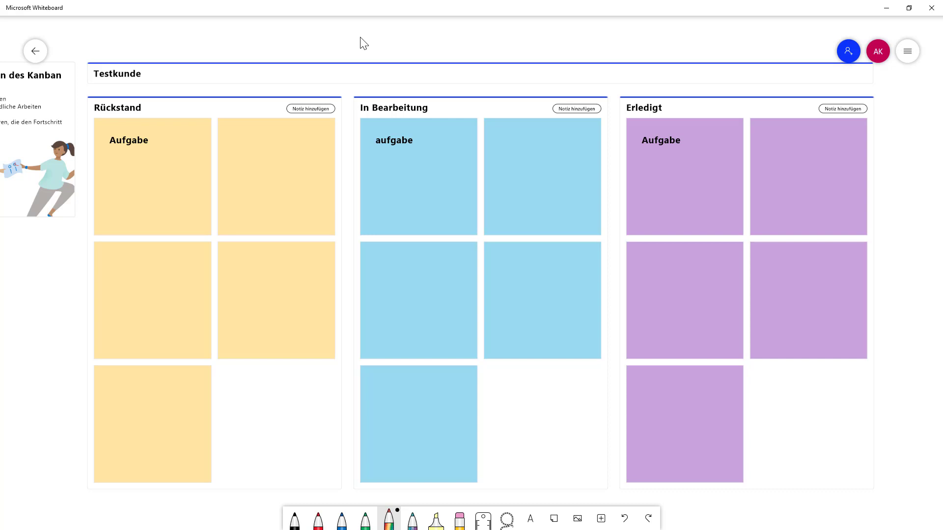
# - Switch to Whiteboard in the browser, dismiss the app download prompt, and view the Testkunde board from the overview
pyautogui.click(32, 55)
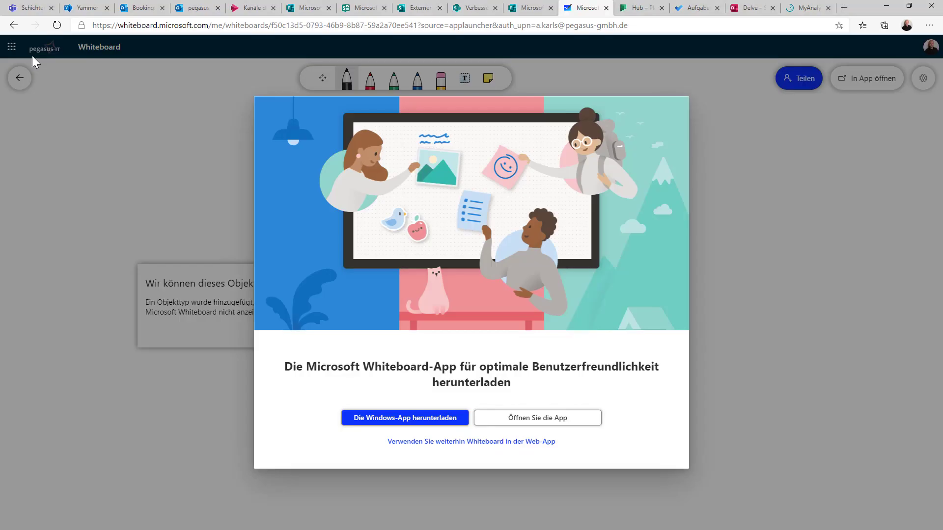
pyautogui.click(741, 405)
pyautogui.click(21, 85)
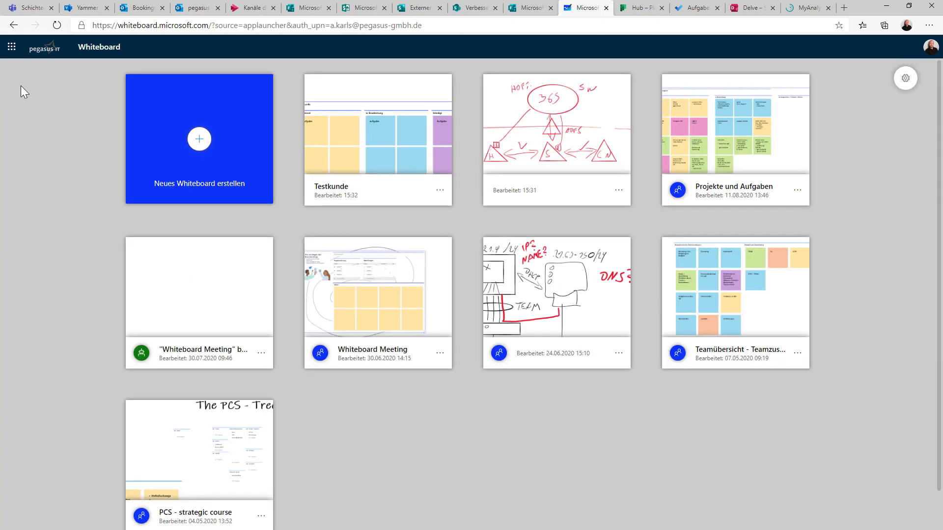
pyautogui.click(389, 151)
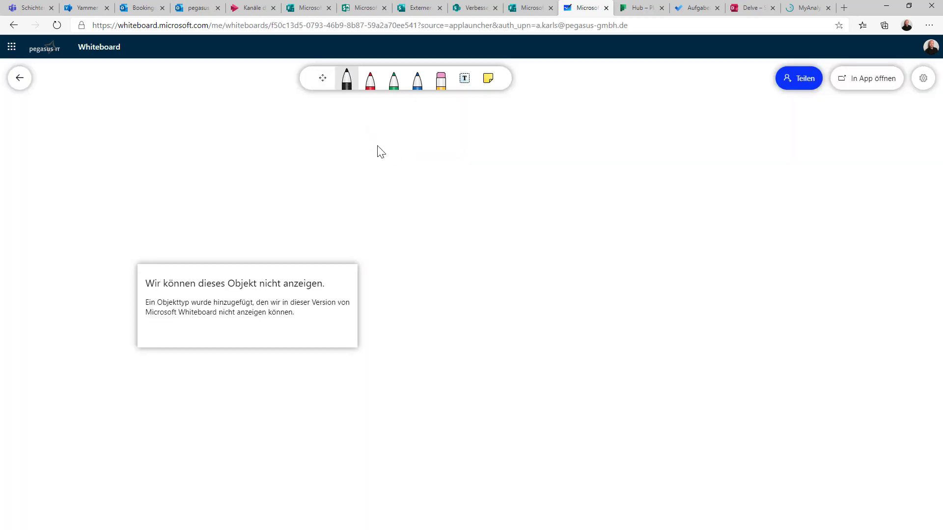
pyautogui.click(20, 78)
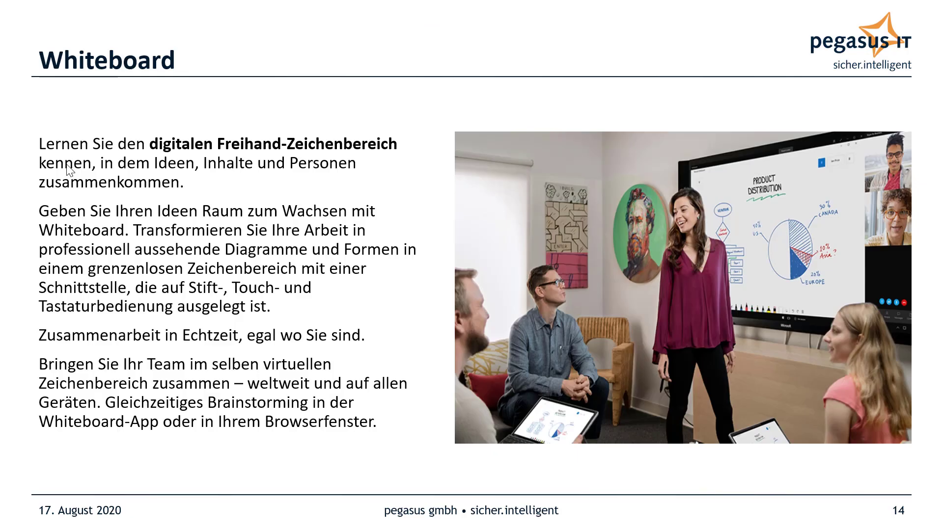
pyautogui.press('Right')
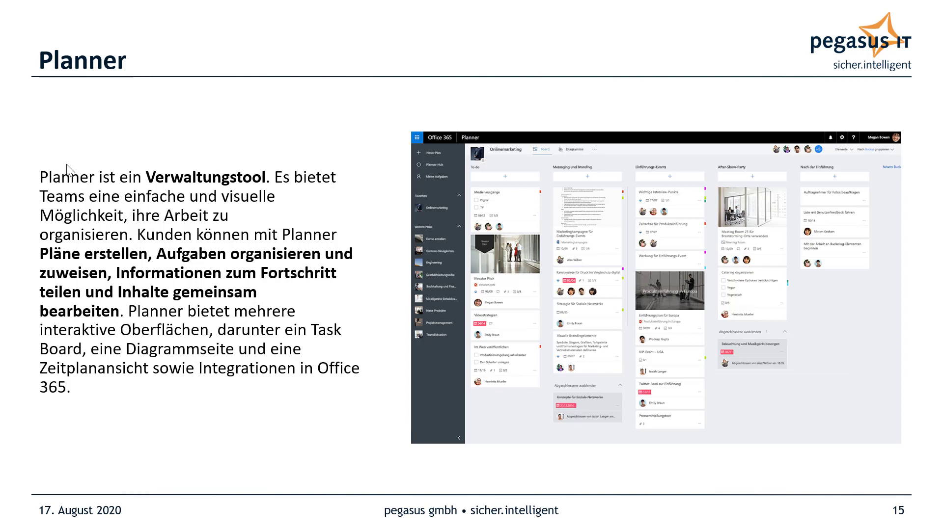
# - Switch to the Planner hub in the browser and list all plans
pyautogui.hotkey('alt', 'Tab')
pyautogui.click(644, 11)
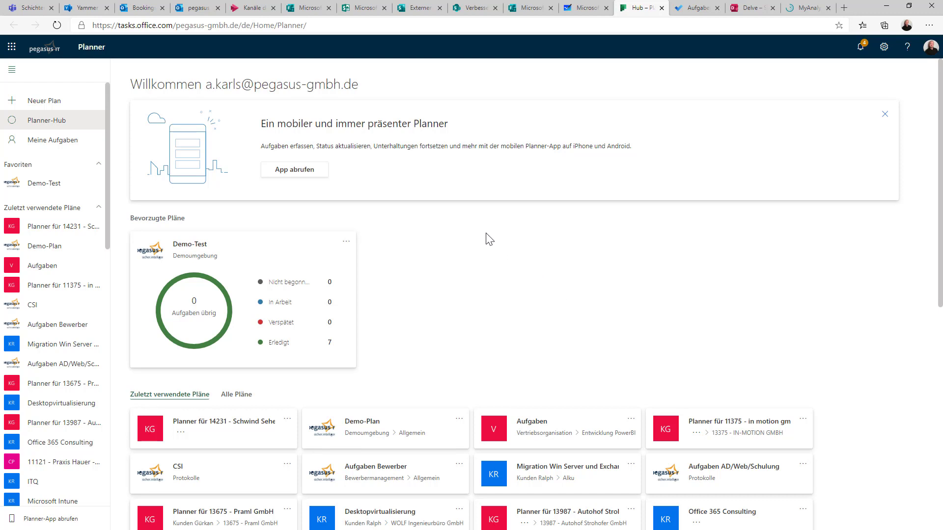
pyautogui.click(235, 398)
# - View Meine Aufgaben in Planner as a board, as a Zeitplan, and as Diagramme
pyautogui.click(45, 140)
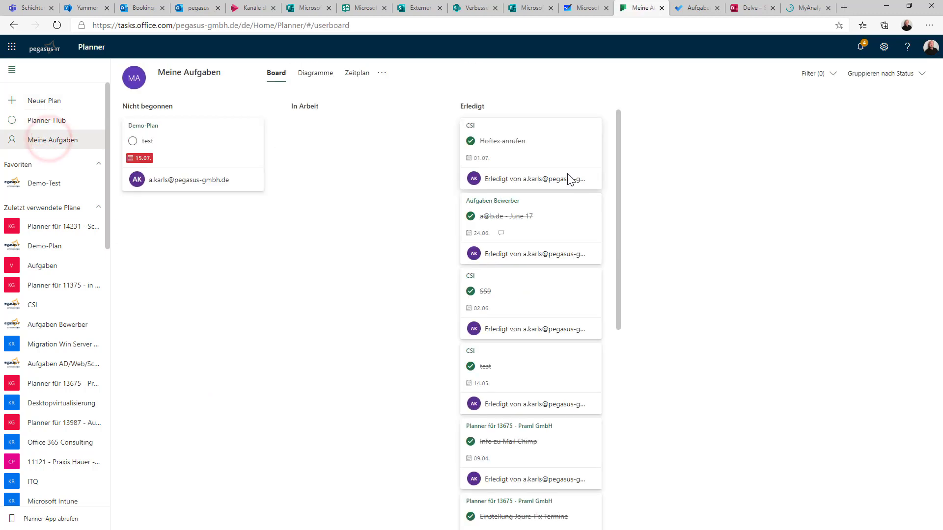
pyautogui.click(346, 74)
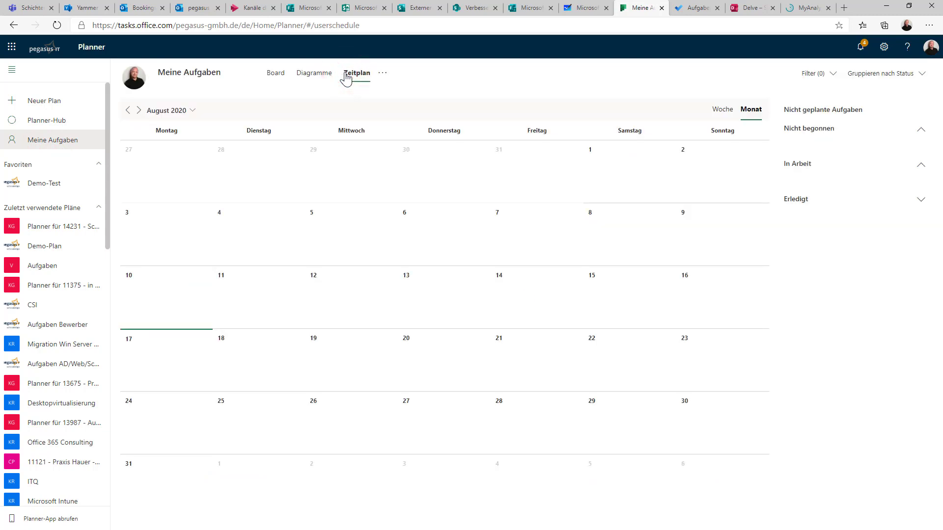
pyautogui.click(307, 81)
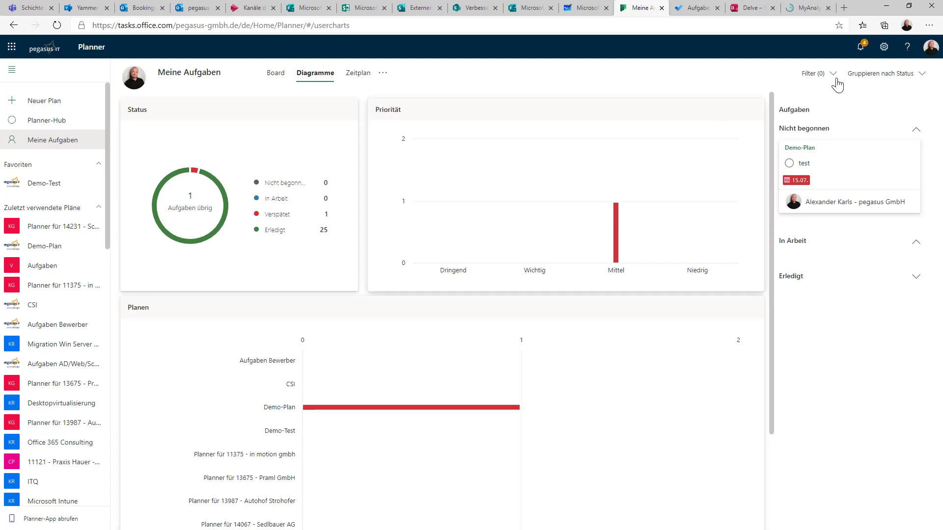
# - Mark the Demo-Plan task "test" as completed and look through the task charts
pyautogui.click(790, 164)
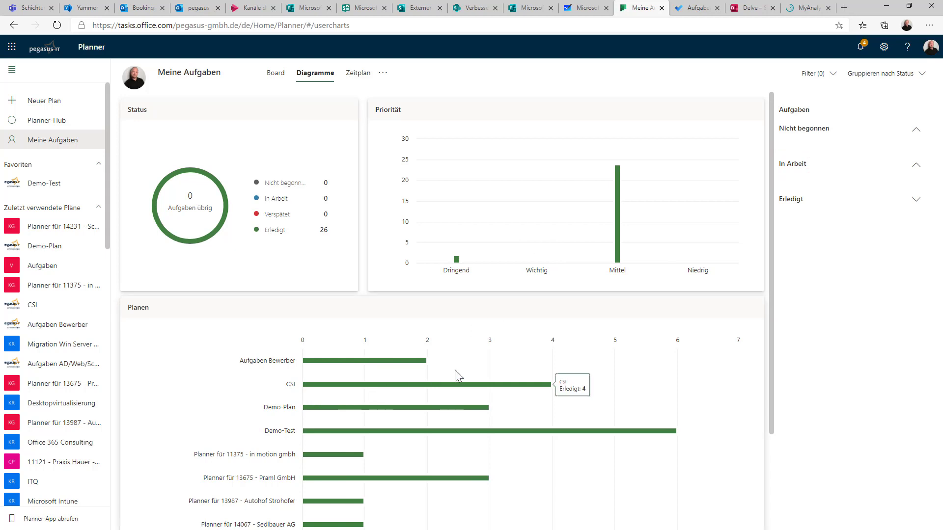
pyautogui.scroll(-3, 455, 369)
pyautogui.scroll(3, 455, 370)
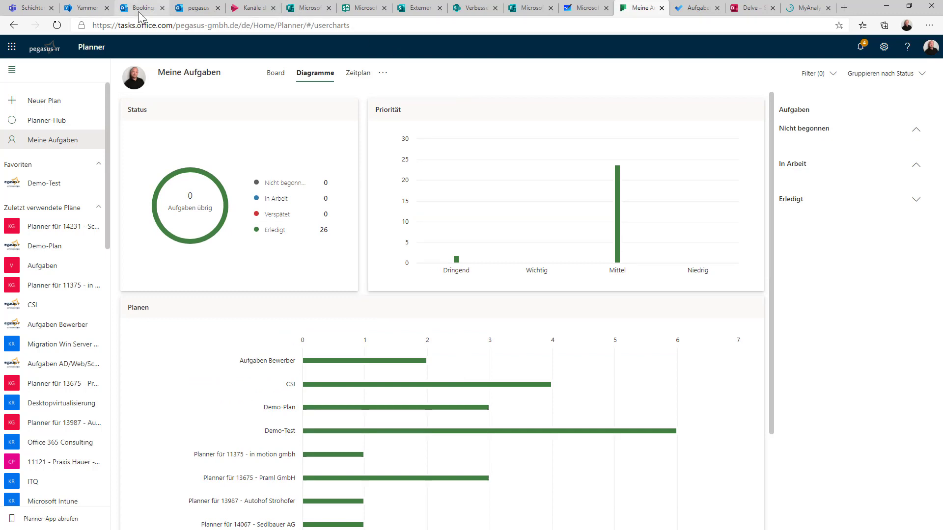
# - Open the CSI page of the Protokolle site from the SharePoint portal and examine its meeting list and embedded Planner charts
pyautogui.click(415, 10)
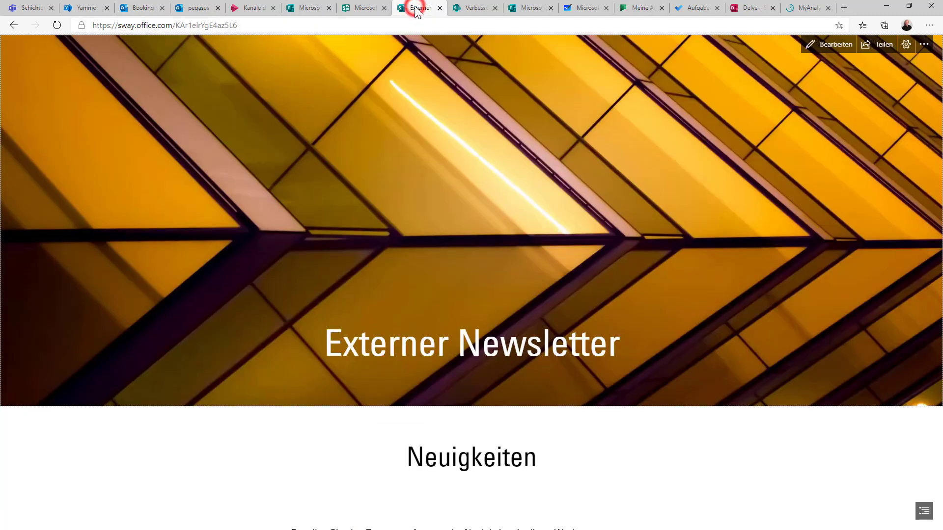
pyautogui.click(472, 9)
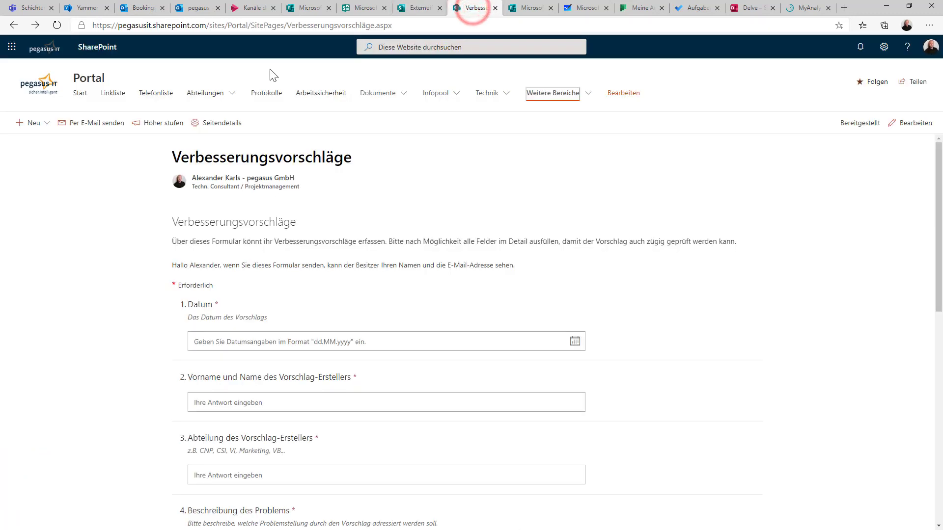
pyautogui.click(389, 95)
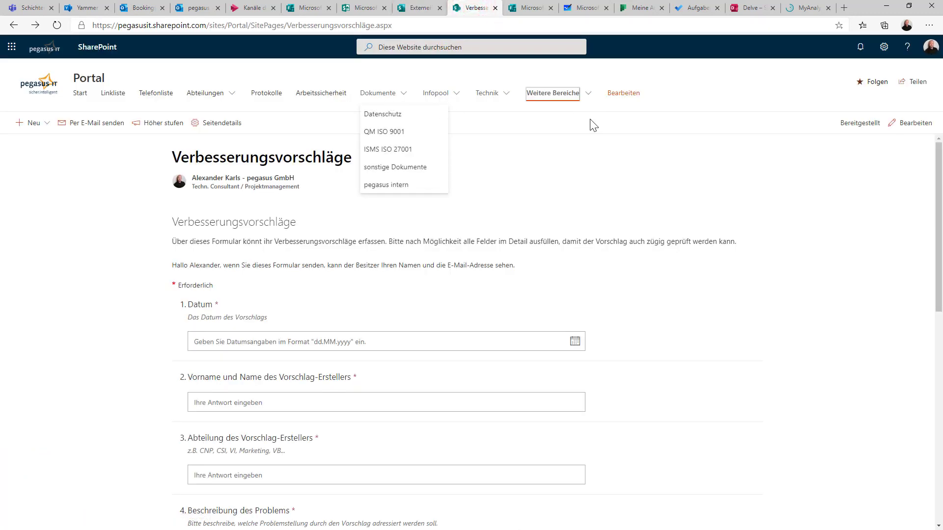
pyautogui.click(266, 94)
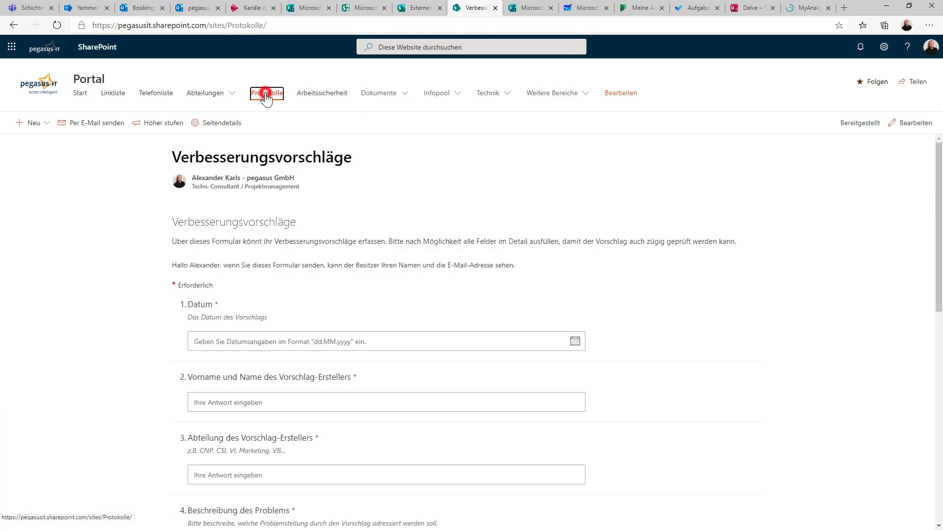
pyautogui.click(50, 181)
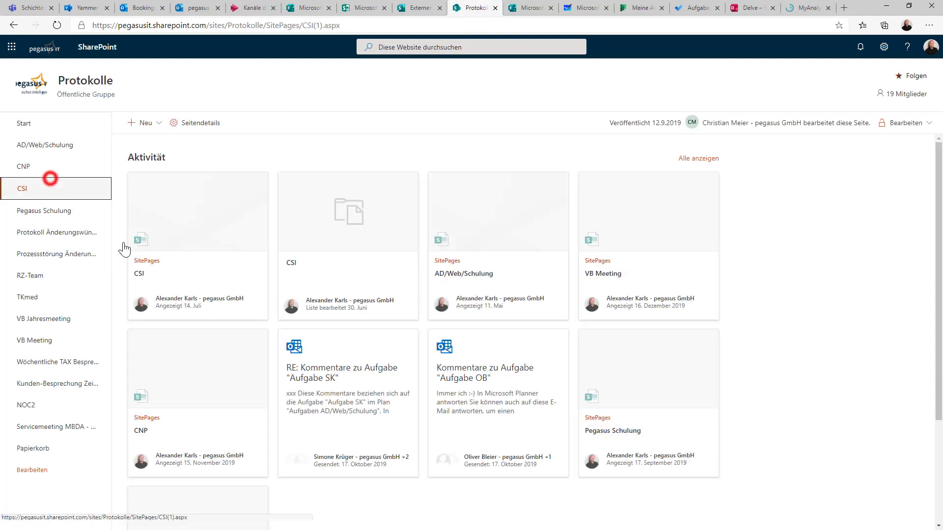
pyautogui.scroll(-3, 552, 358)
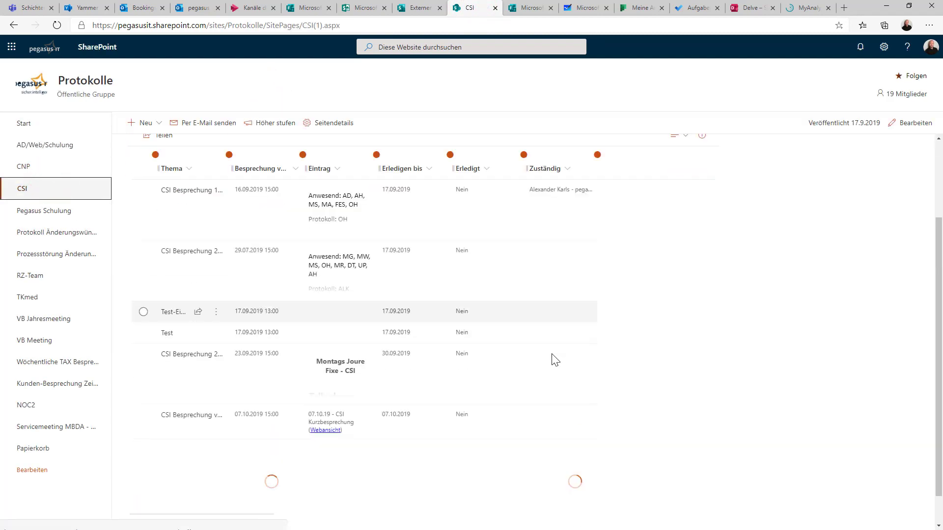
pyautogui.scroll(-10, 552, 358)
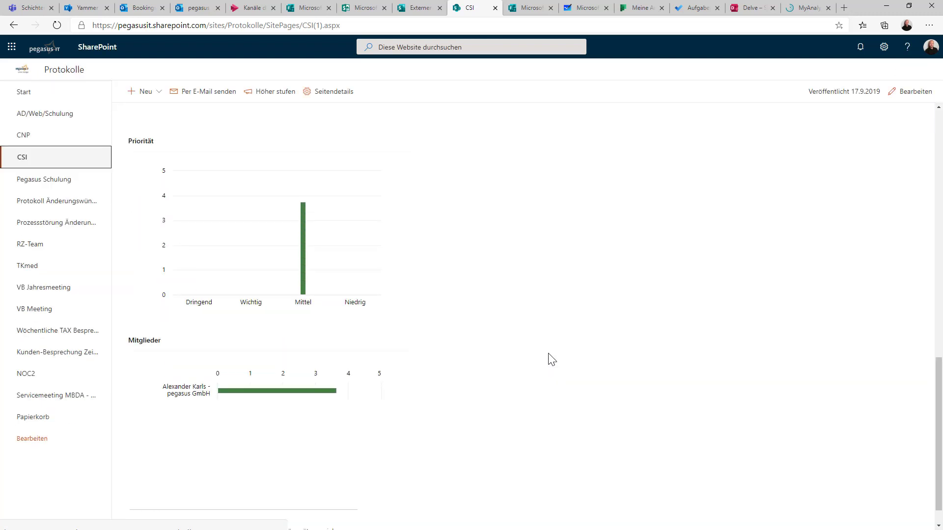
# - Start a new task named "test" with the due date 18.08. in the Aufgabe bucket of the embedded CSI plan
pyautogui.scroll(5, 552, 358)
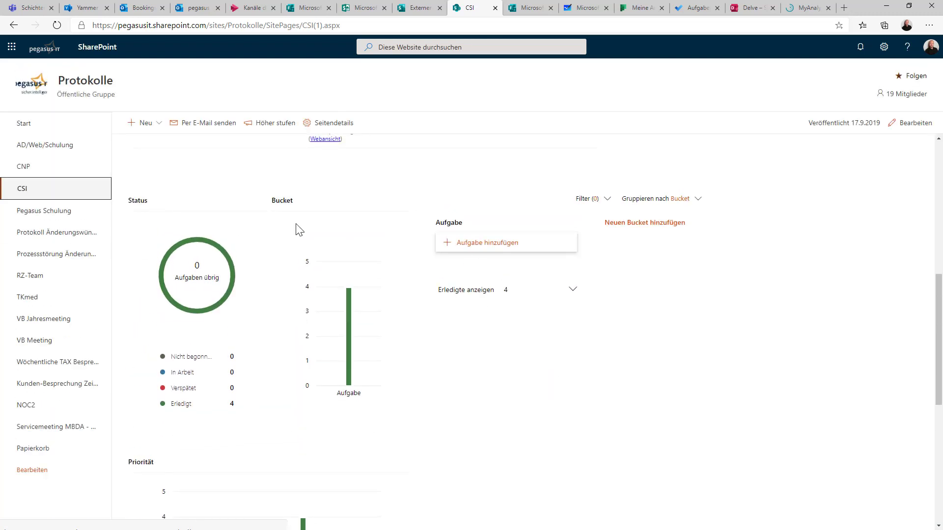
pyautogui.click(511, 245)
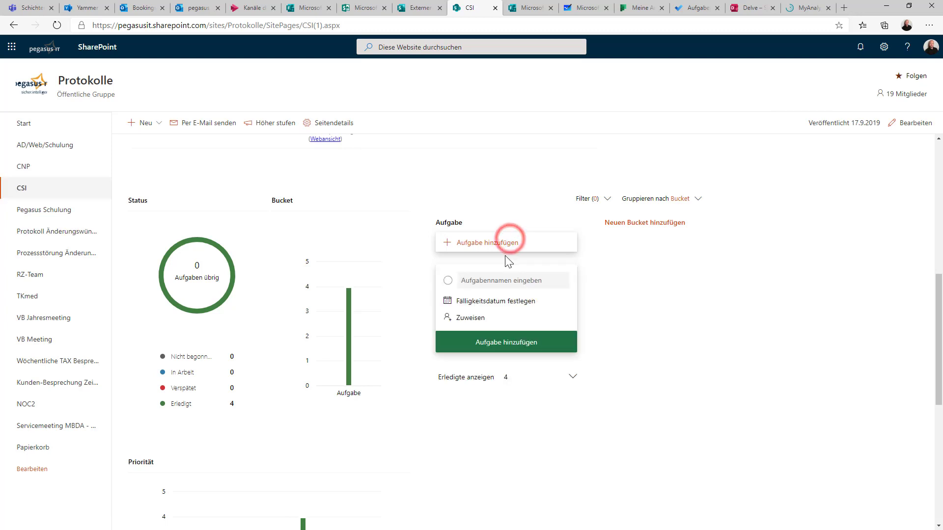
pyautogui.write('test')
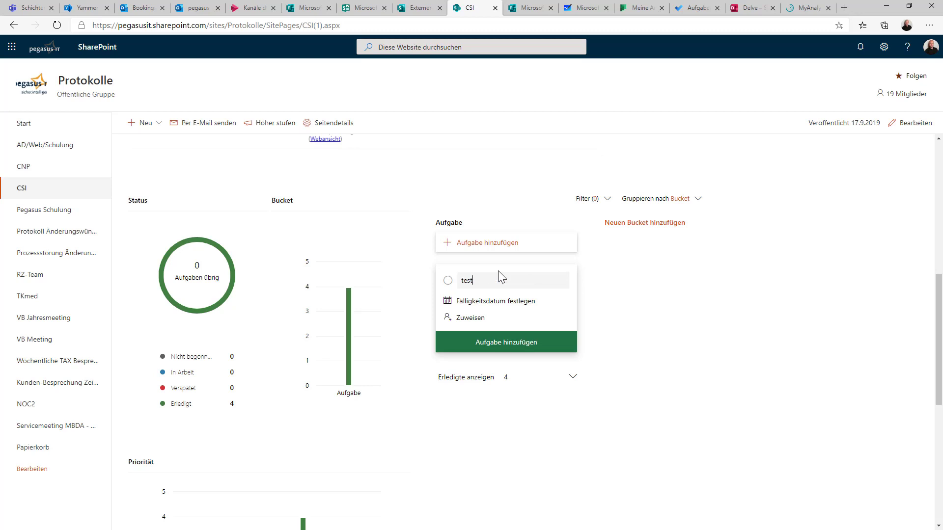
pyautogui.click(498, 308)
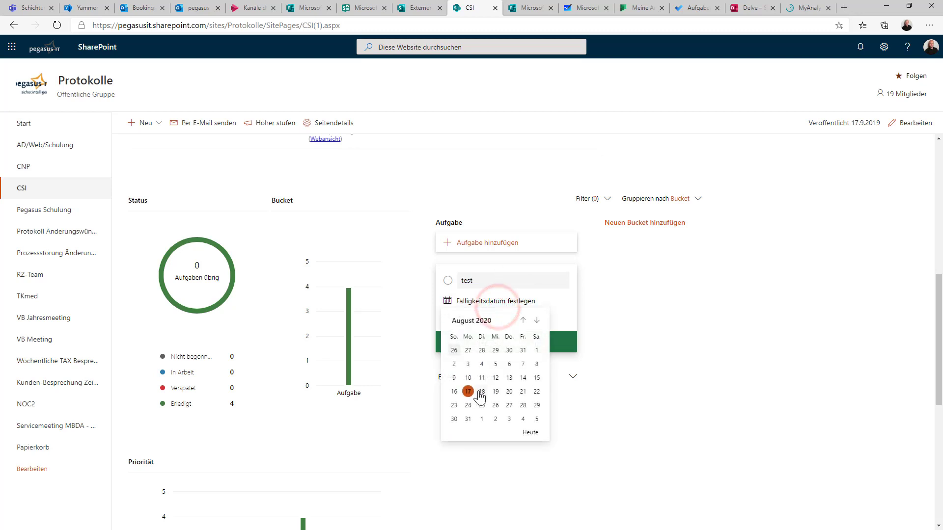
pyautogui.click(481, 389)
# - Assign the new "test" task to the first listed team member and add it to the CSI plan
pyautogui.click(469, 319)
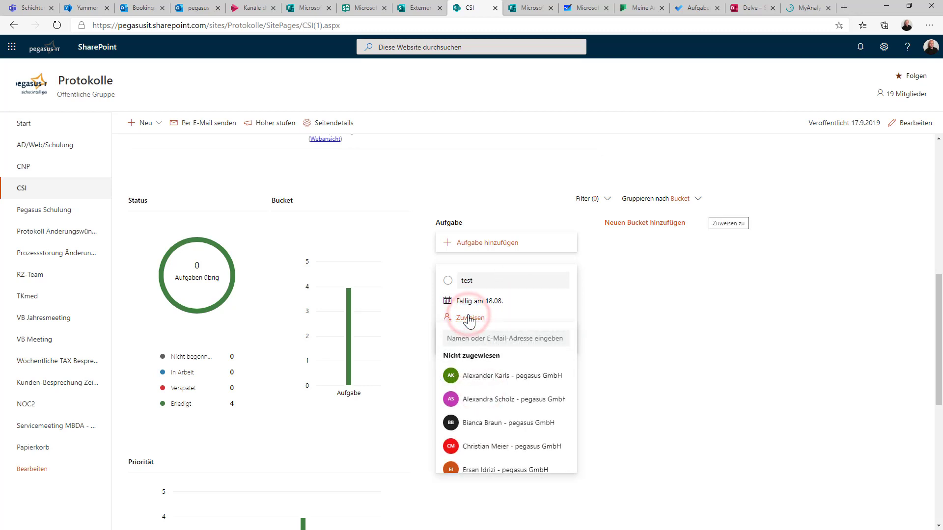
pyautogui.click(524, 374)
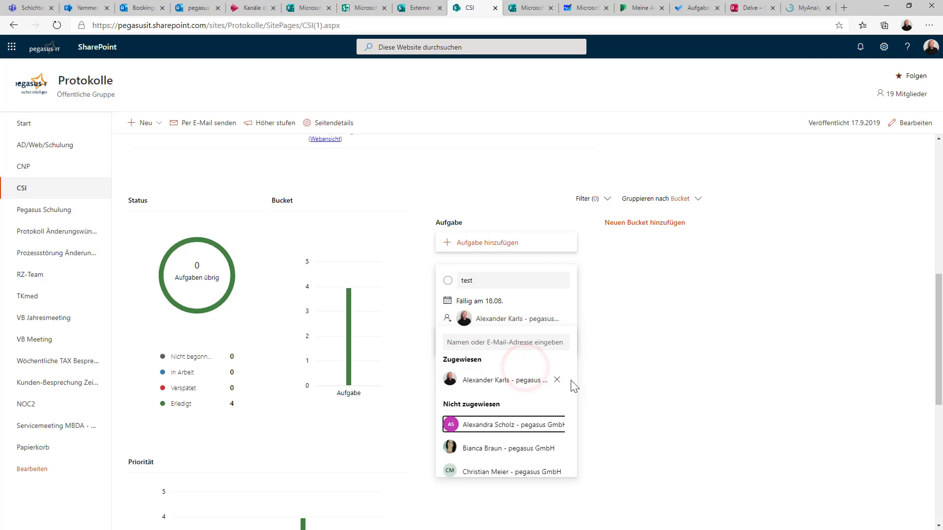
pyautogui.scroll(-5, 540, 417)
pyautogui.scroll(-3, 518, 447)
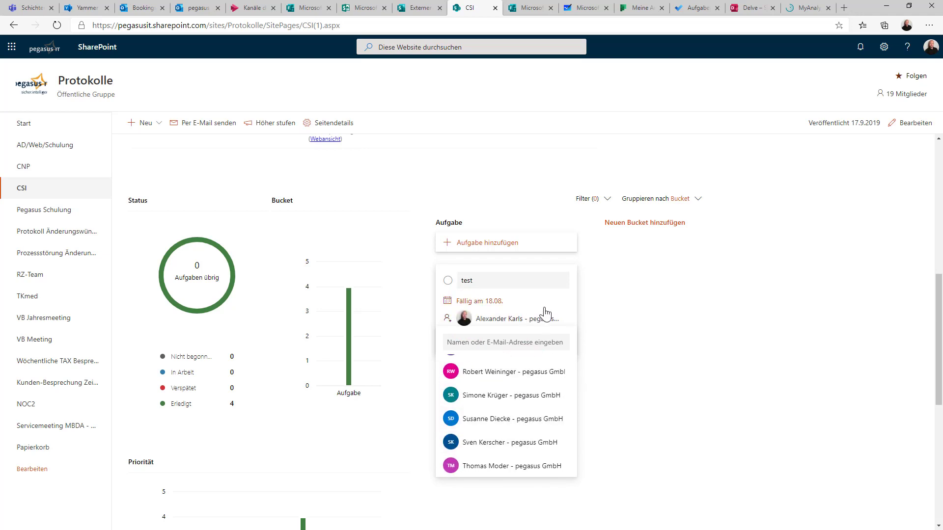
pyautogui.scroll(-2, 554, 272)
pyautogui.click(528, 296)
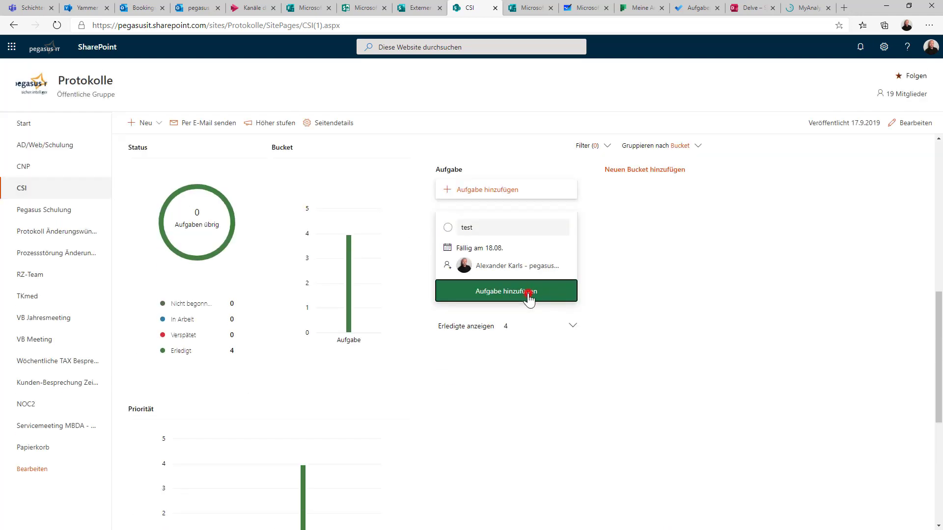
pyautogui.click(474, 460)
pyautogui.scroll(2, 675, 416)
pyautogui.click(675, 416)
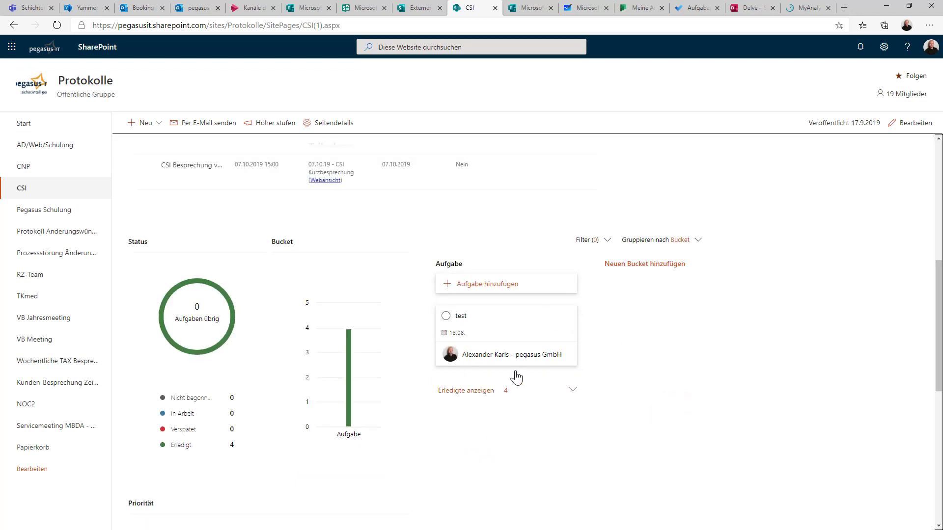
# - Switch to Meine Aufgaben in Planner and mark the CSI task "test" as completed
pyautogui.click(647, 10)
pyautogui.moveTo(199, 179)
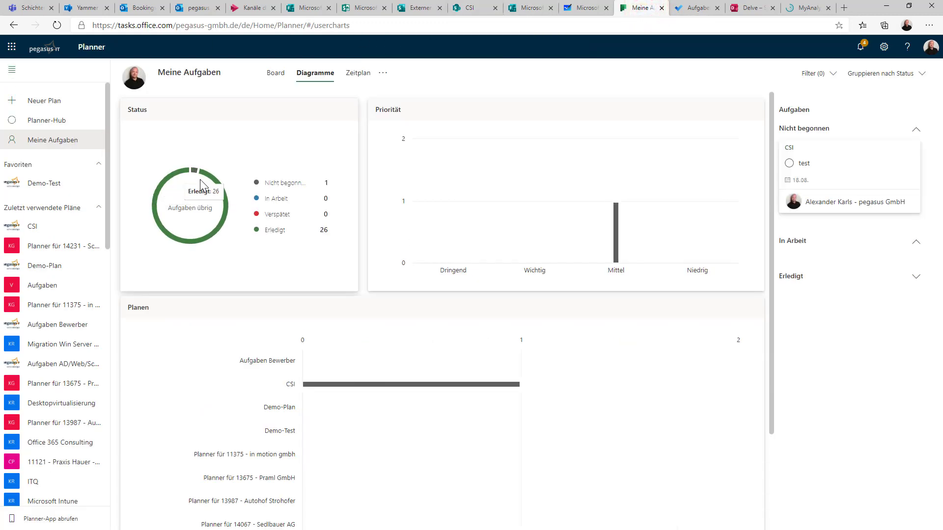
pyautogui.click(789, 164)
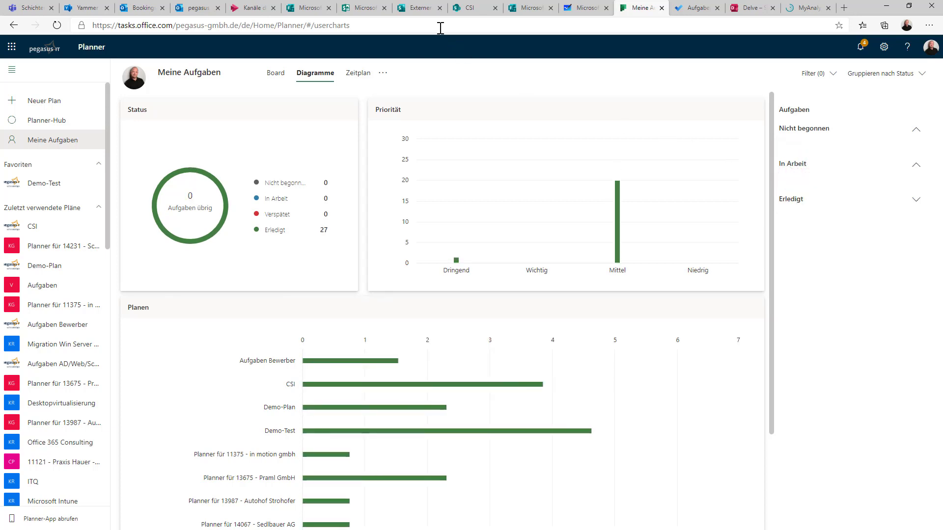
# - Return to the SharePoint CSI page, reload it, and check the status, bucket, priority and member charts of the embedded plan
pyautogui.click(471, 8)
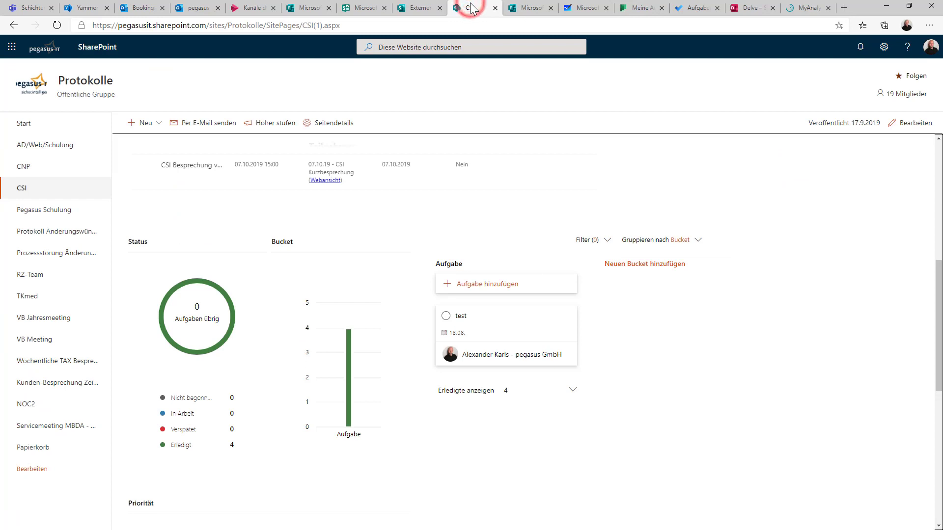
pyautogui.click(52, 26)
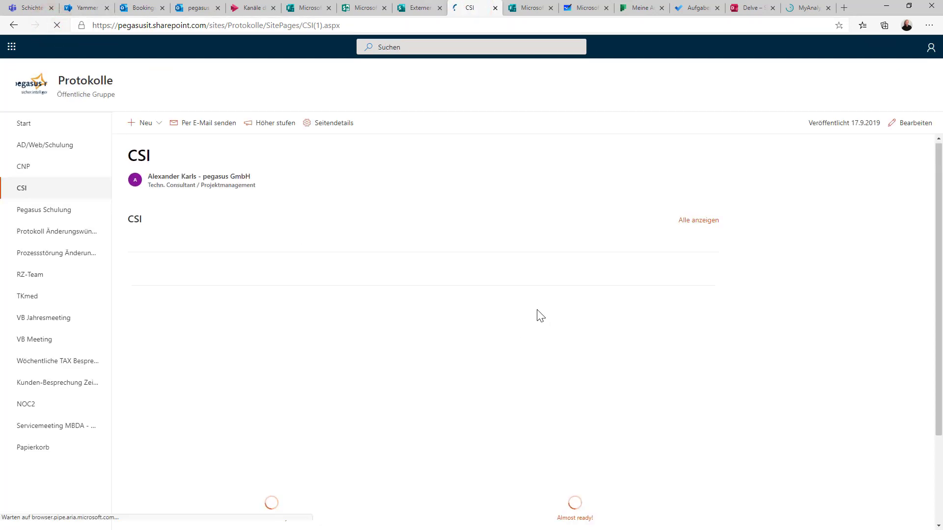
pyautogui.scroll(-3, 540, 315)
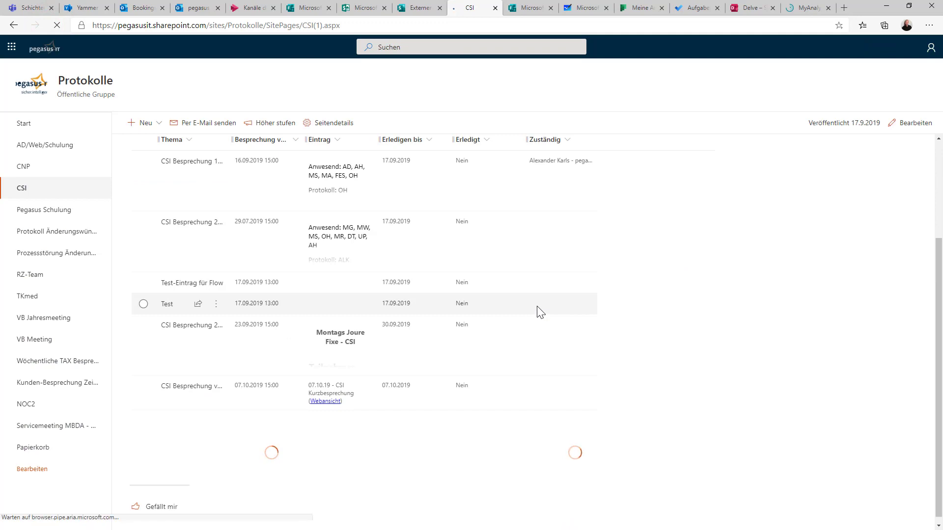
pyautogui.scroll(-10, 412, 427)
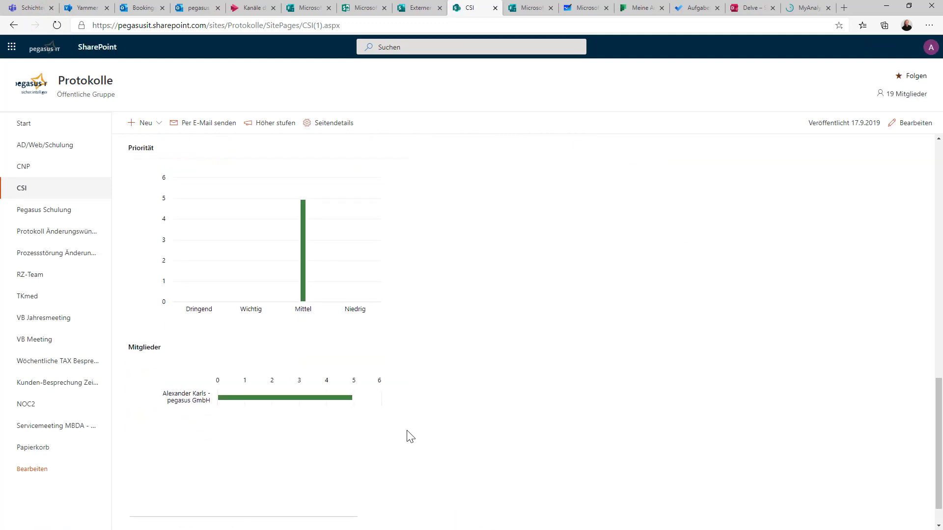
pyautogui.scroll(6, 388, 408)
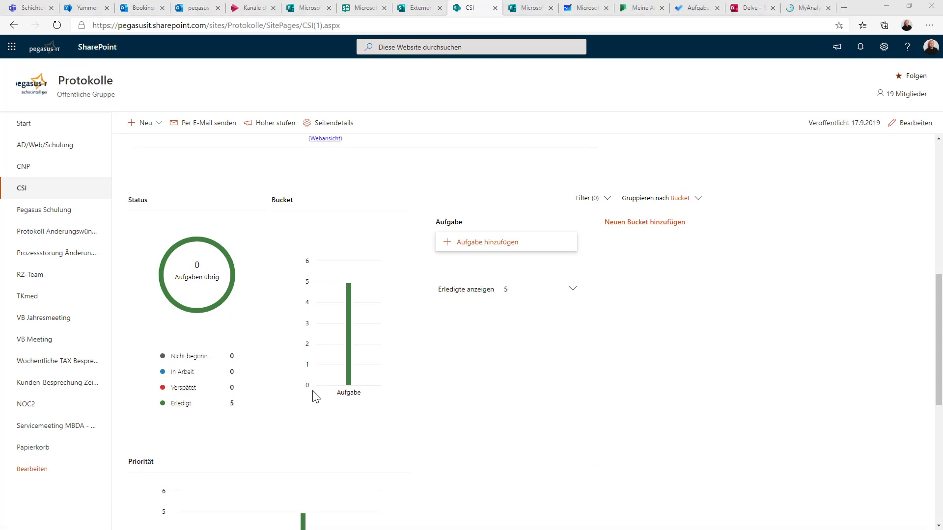
# - Switch to the presentation, advance from the Planner slide to the To-Do slide, and return to the browser
pyautogui.hotkey('alt', 'Tab')
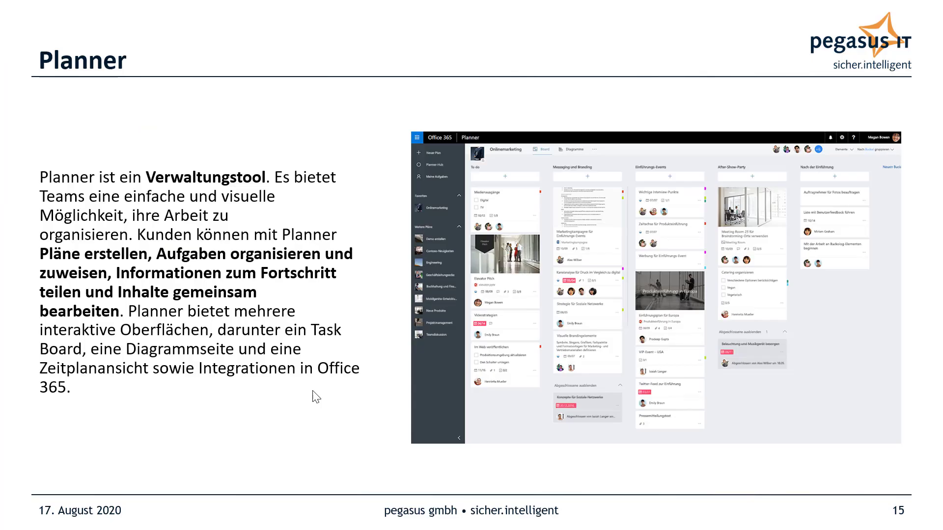
pyautogui.click(345, 435)
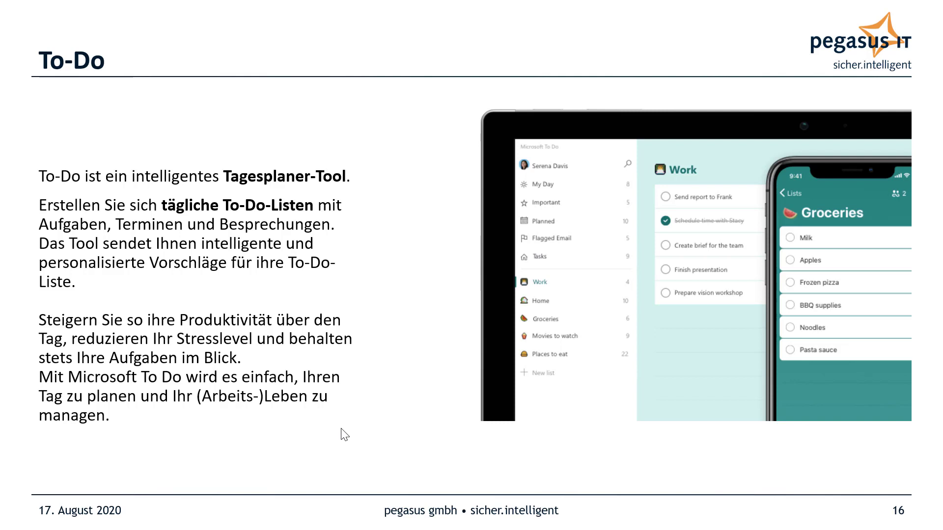
pyautogui.hotkey('alt', 'Tab')
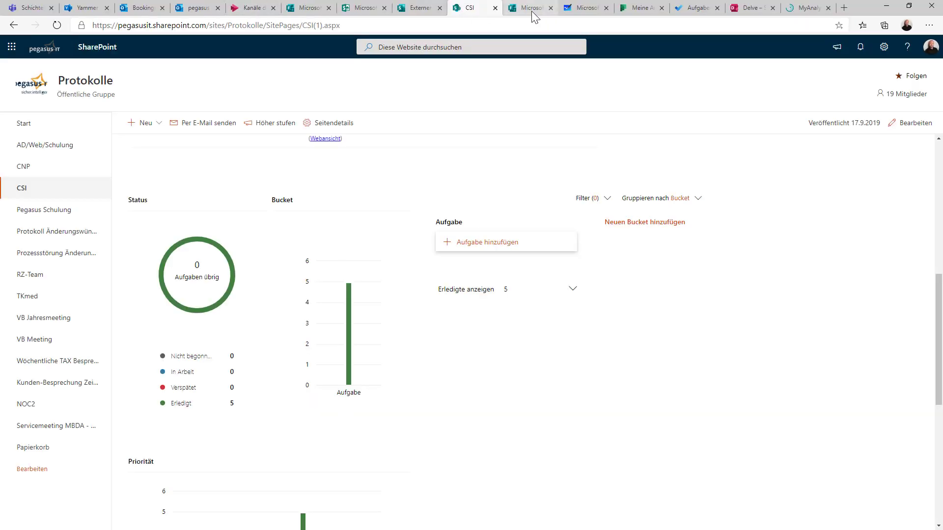
# - Add the task "gurken kaufen" to the Aufgaben list in Microsoft To Do
pyautogui.click(707, 15)
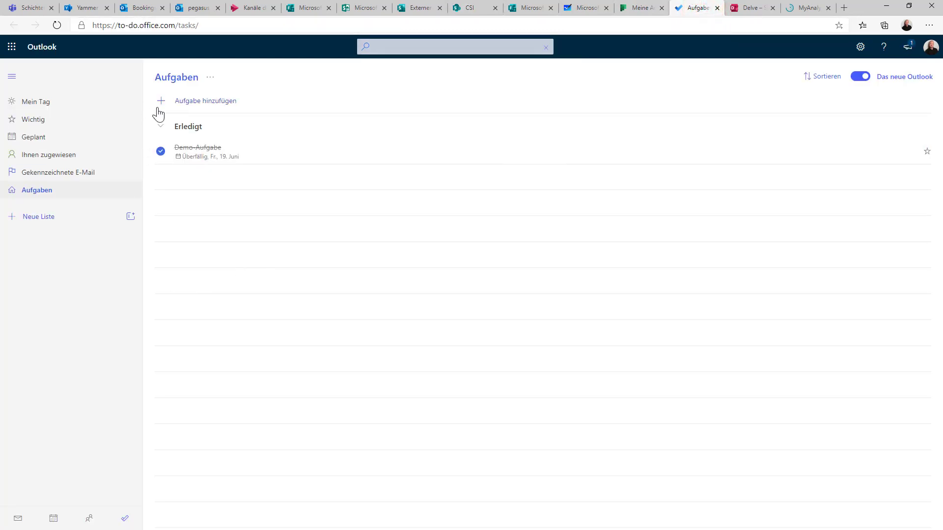
pyautogui.click(201, 101)
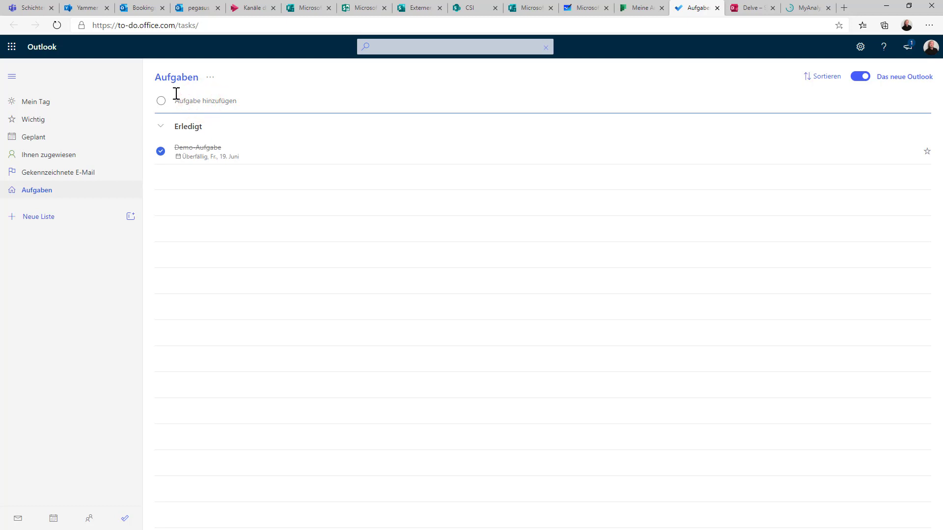
pyautogui.write('gurken kaufen')
pyautogui.press('Return')
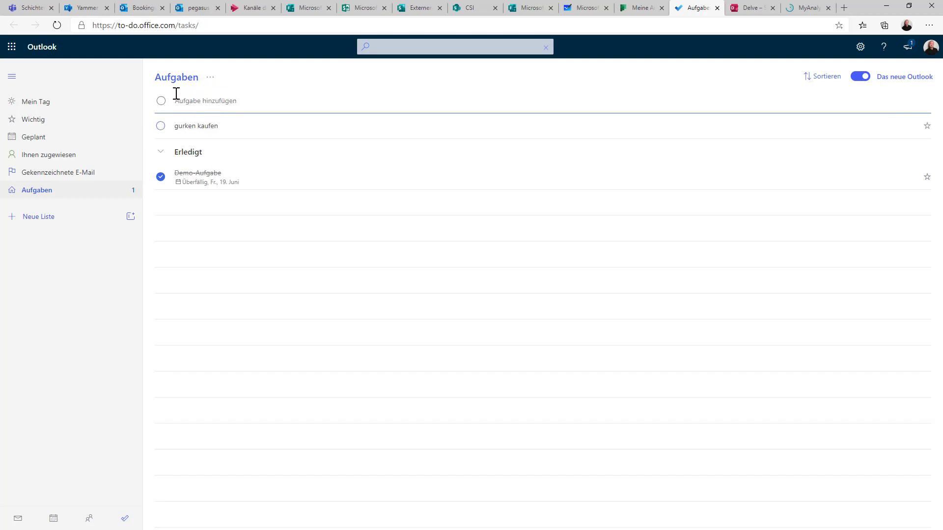
# - Open Outlook on the web from Planner's app launcher and switch to its task view
pyautogui.click(656, 8)
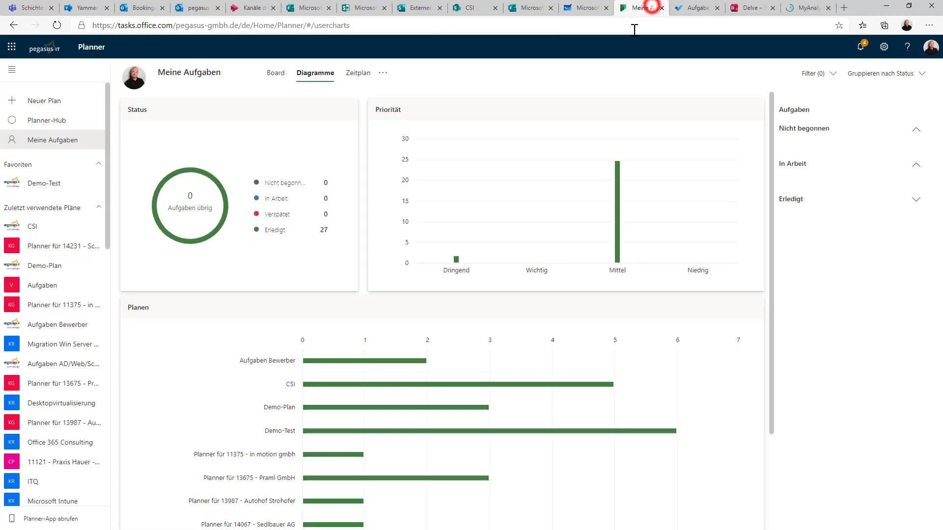
pyautogui.click(12, 46)
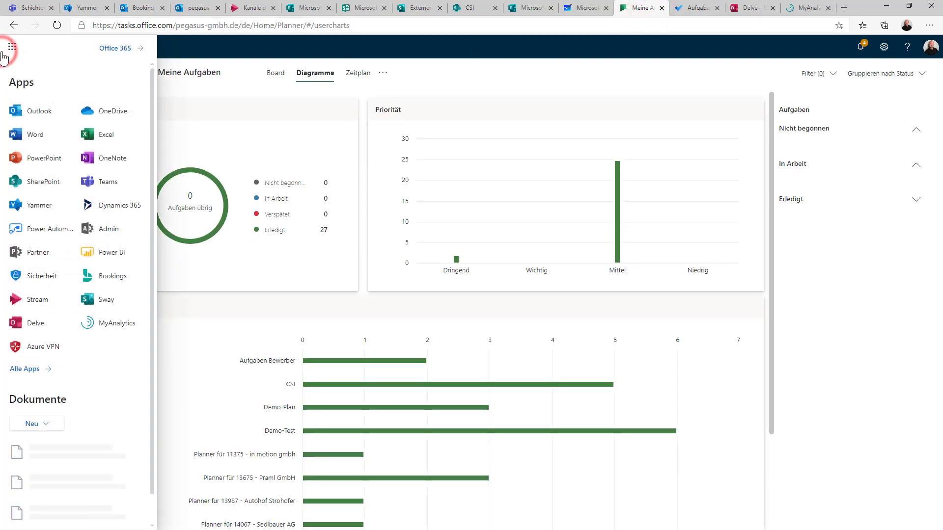
pyautogui.click(47, 120)
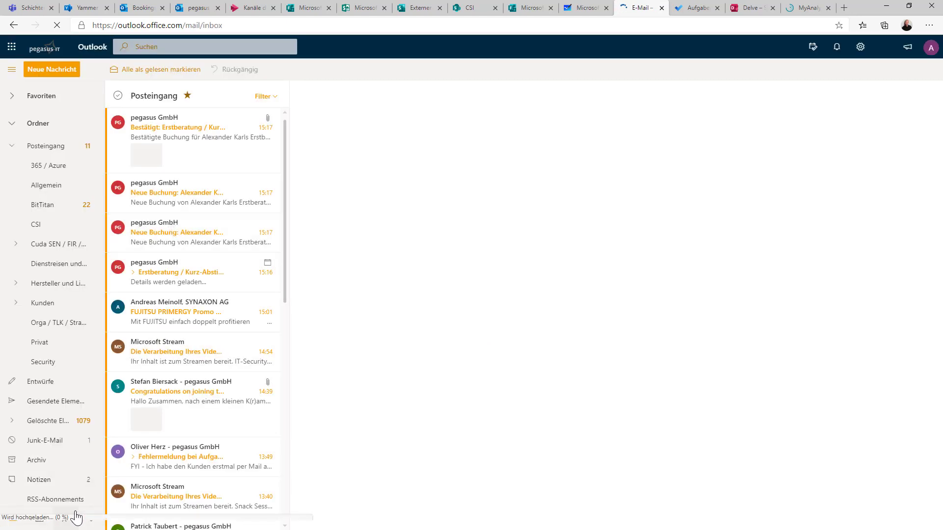
pyautogui.click(88, 519)
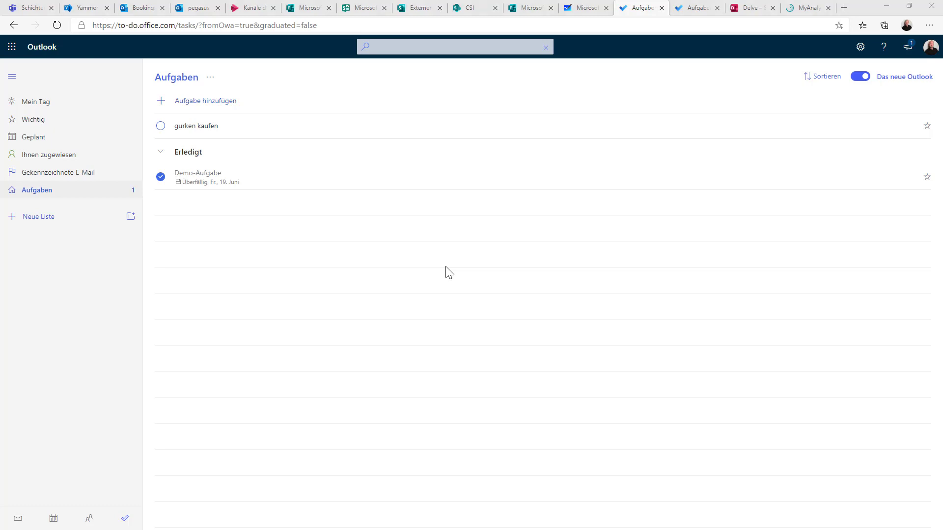
# - Switch to the presentation, advance from the To-Do slide to the Delve slide, and return to the browser
pyautogui.hotkey('alt', 'Tab')
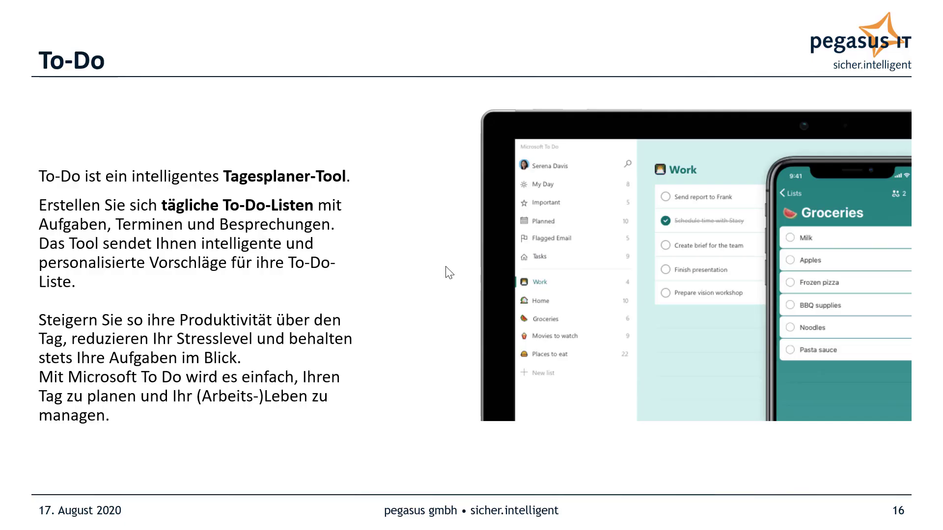
pyautogui.press('Right')
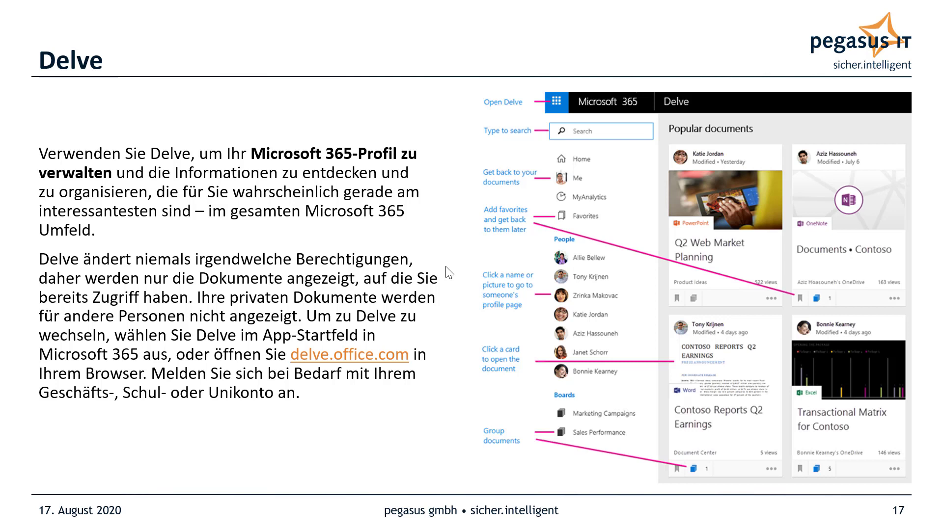
pyautogui.hotkey('alt', 'Tab')
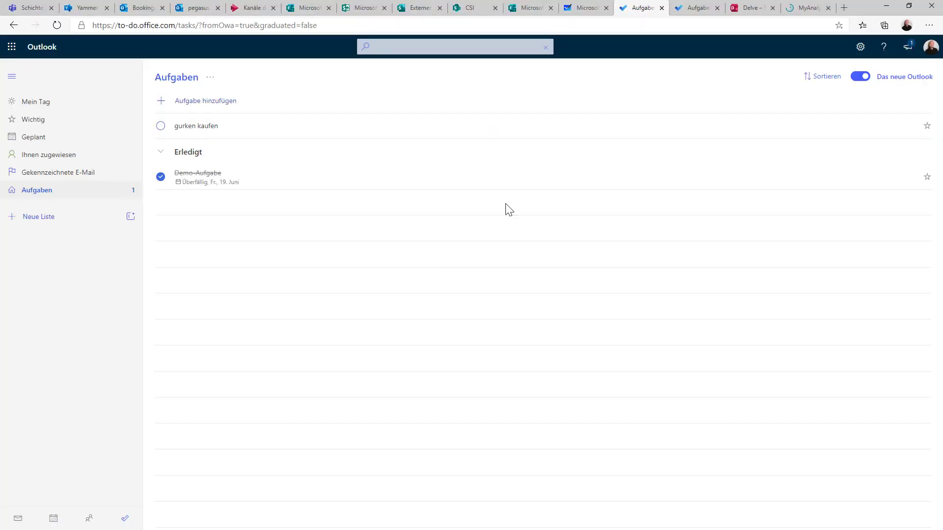
# - Switch to Delve and look through the document cards under Beliebte Dokumente
pyautogui.click(746, 7)
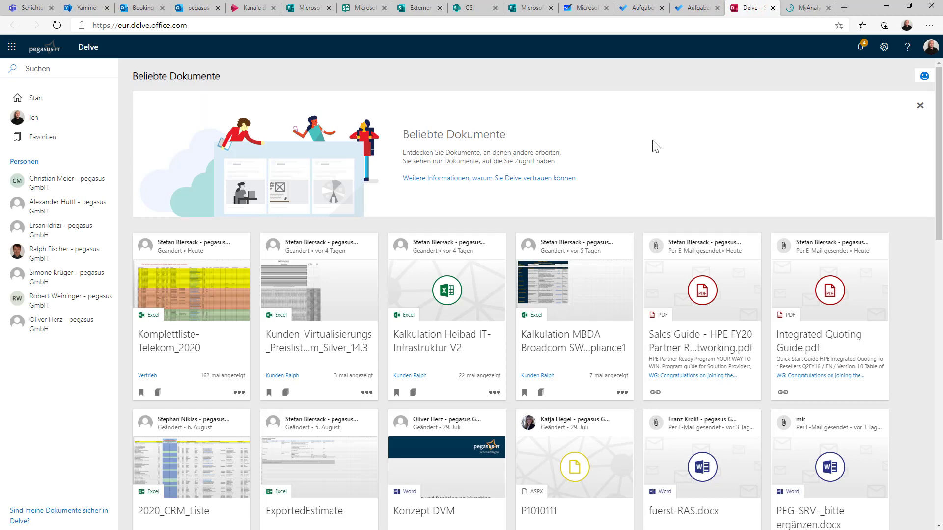
pyautogui.click(918, 107)
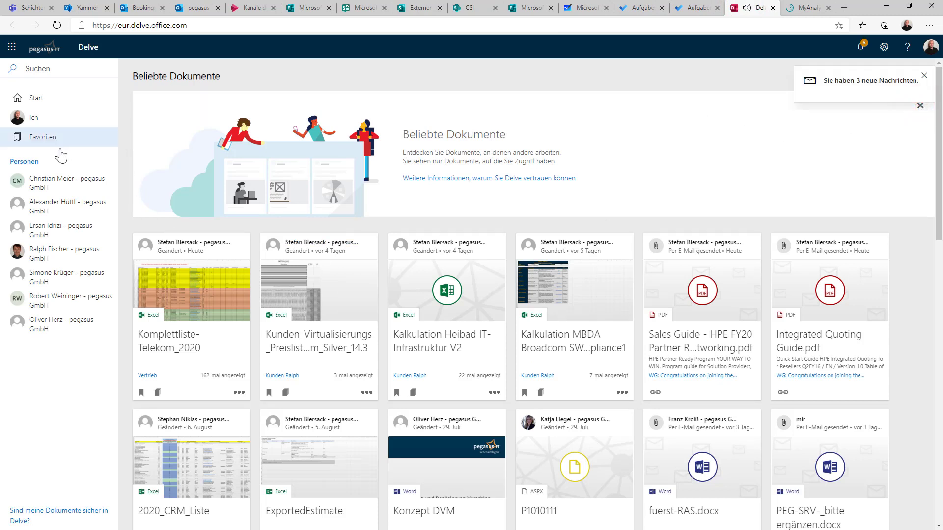
pyautogui.click(34, 100)
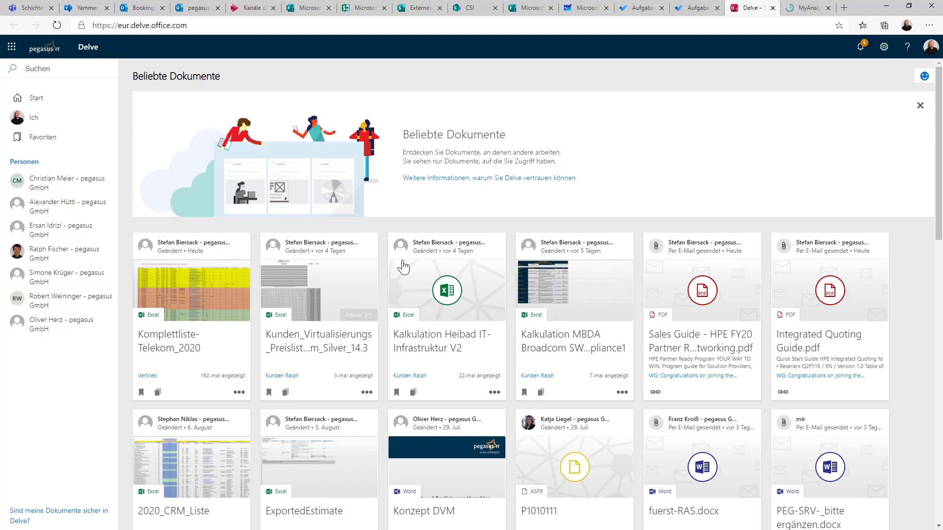
pyautogui.scroll(-2, 662, 207)
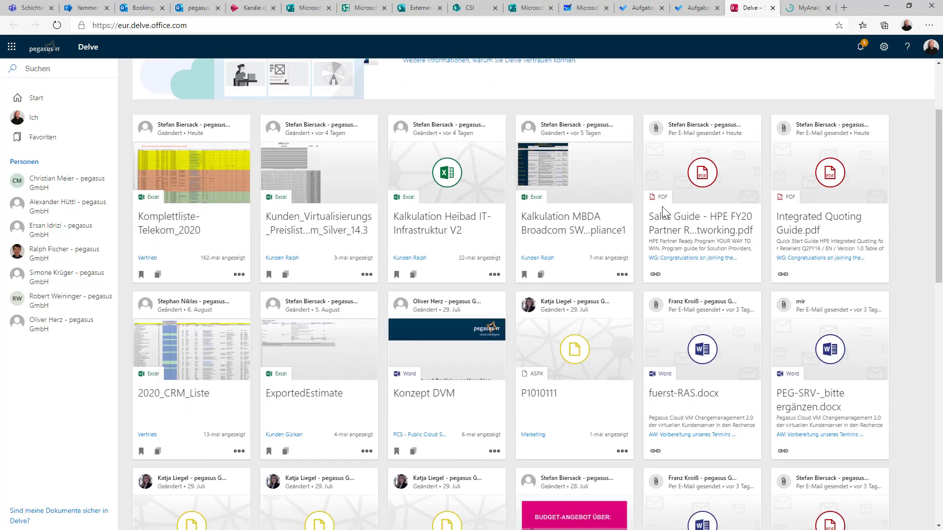
pyautogui.scroll(2, 507, 228)
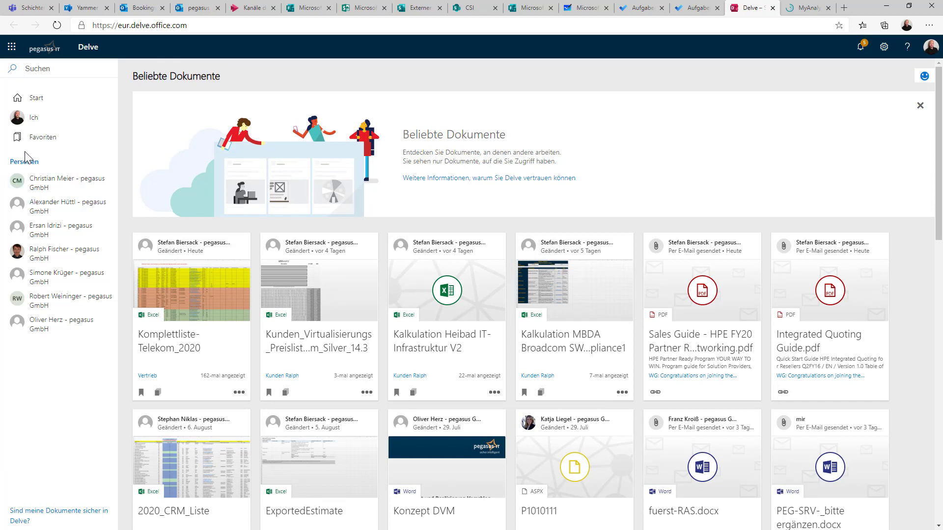
# - View the Favoriten page in Delve and open the signed-in account's own profile page
pyautogui.click(38, 139)
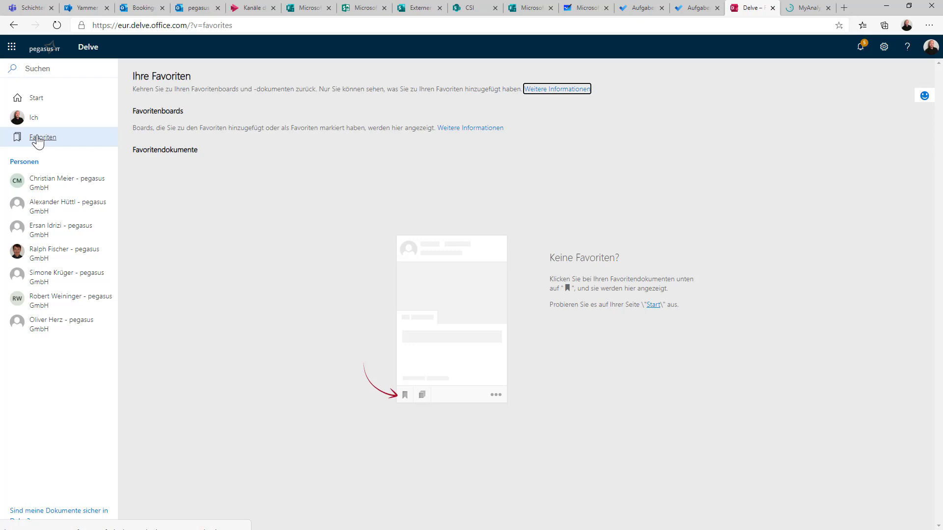
pyautogui.click(45, 120)
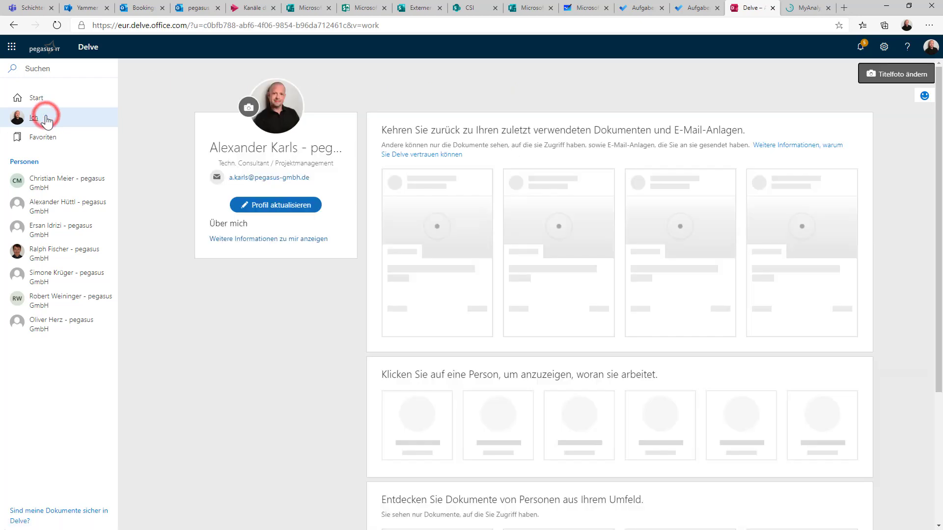